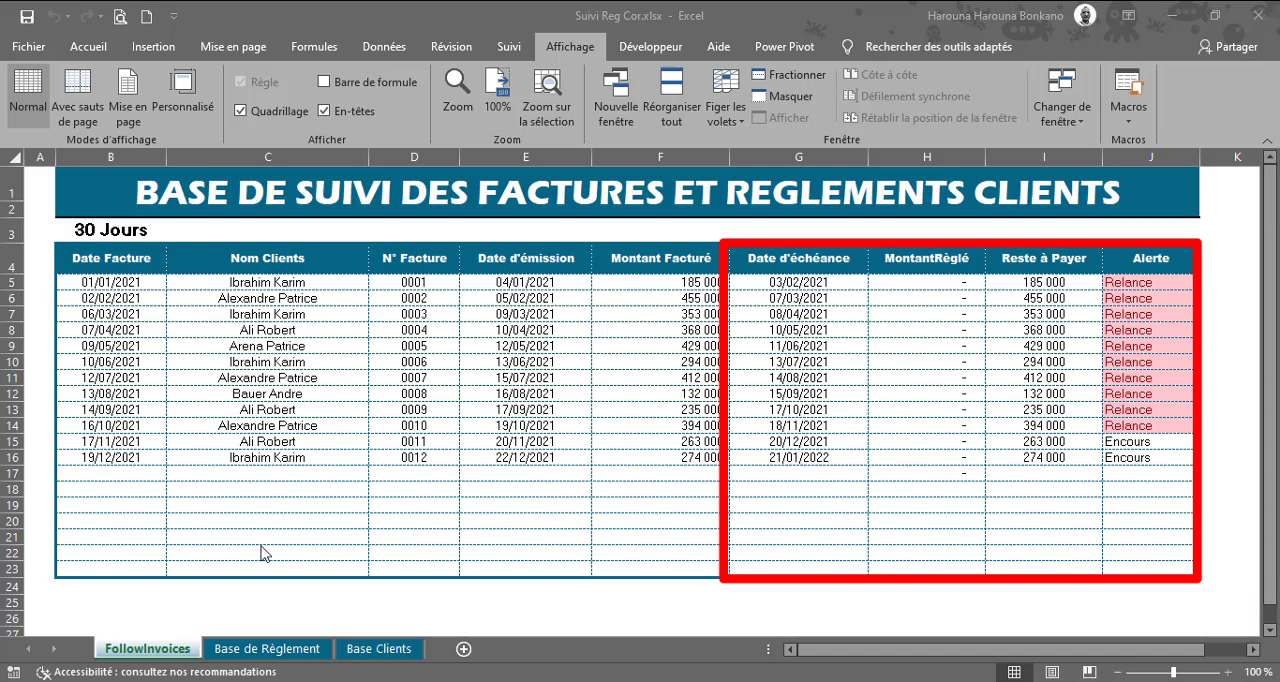
# Step: Review the layout of the Base de Règlement sheet and open the Base Clients sheet
pyautogui.click(270, 649)
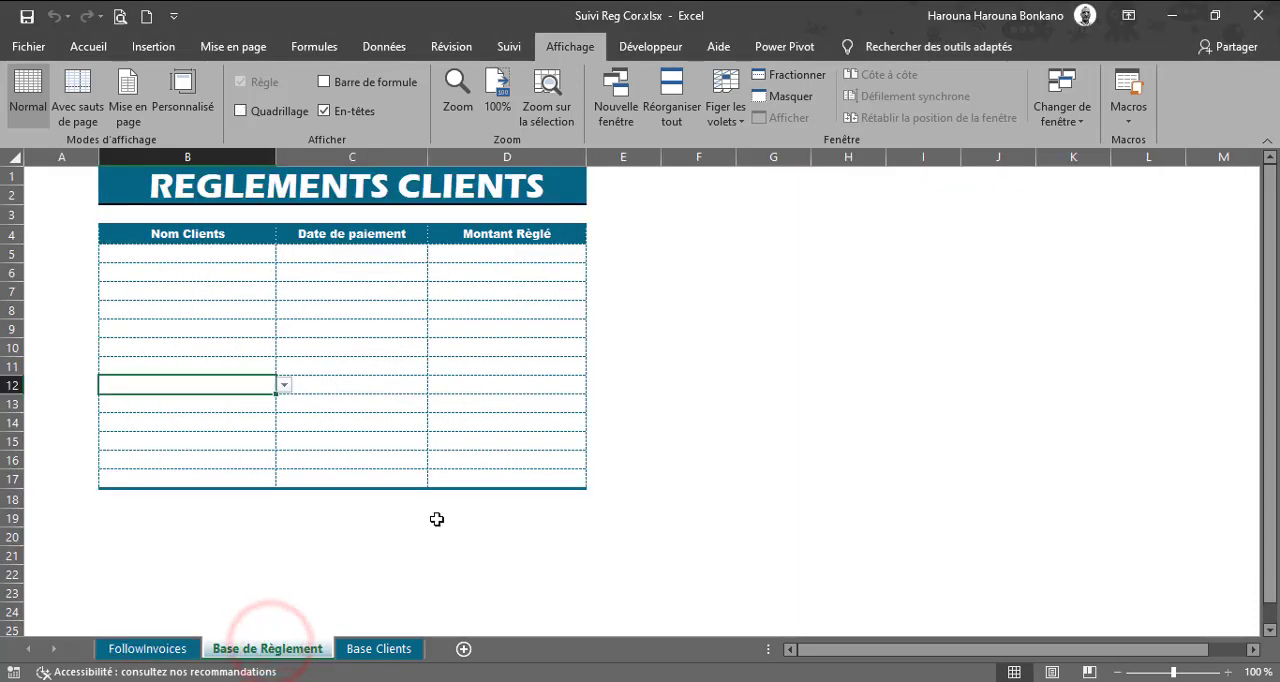
pyautogui.click(172, 234)
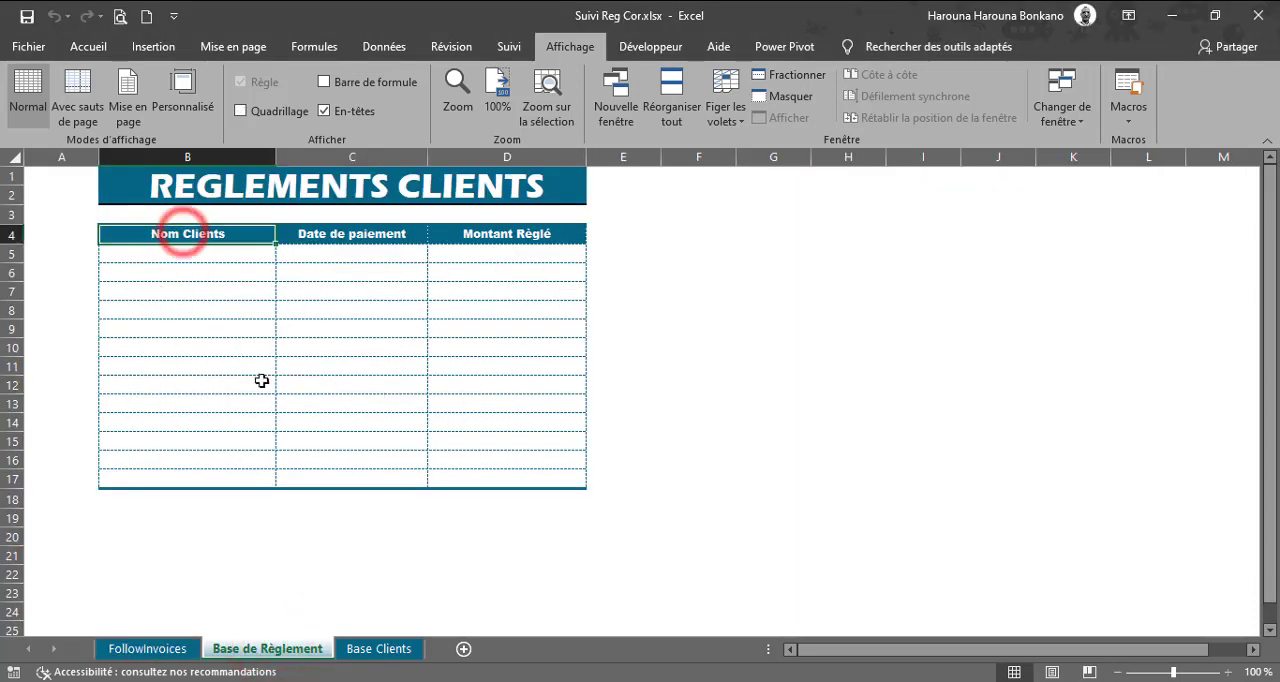
pyautogui.click(380, 652)
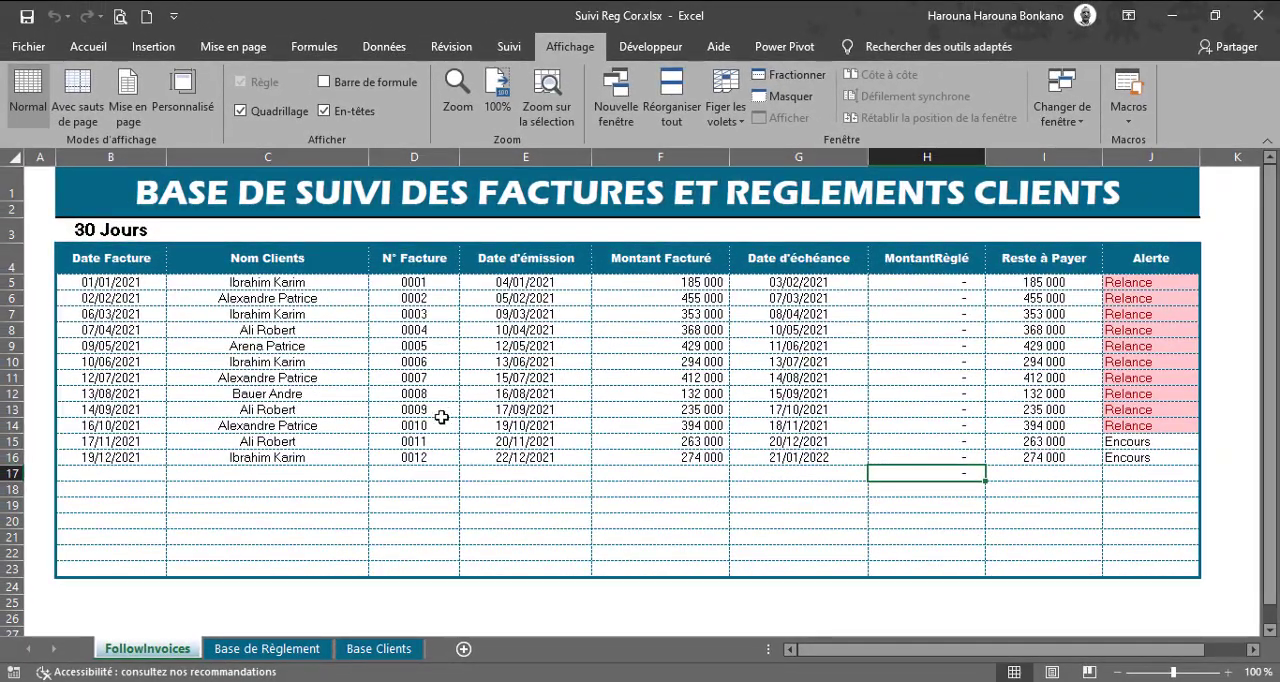
# Step: In row 5 of Base de Règlement, choose the first client in the list and enter the payment date 11/12/2021
pyautogui.click(270, 648)
pyautogui.click(222, 258)
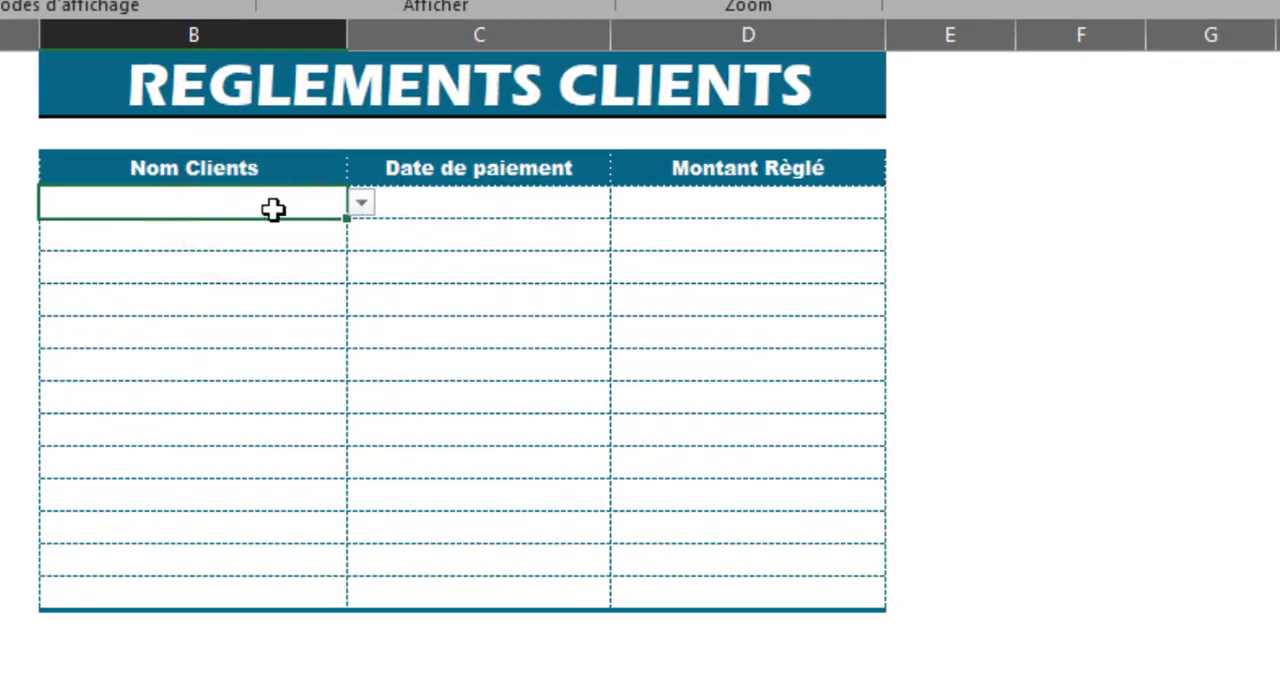
pyautogui.click(361, 204)
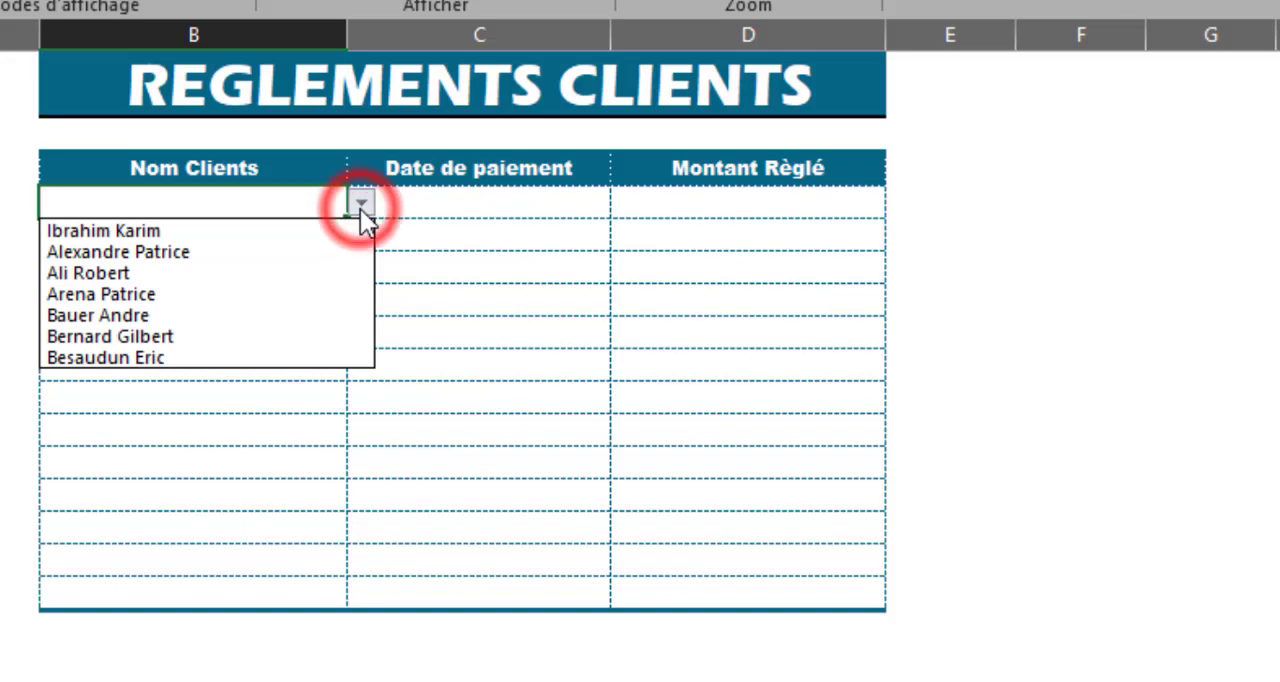
pyautogui.click(129, 231)
pyautogui.click(511, 197)
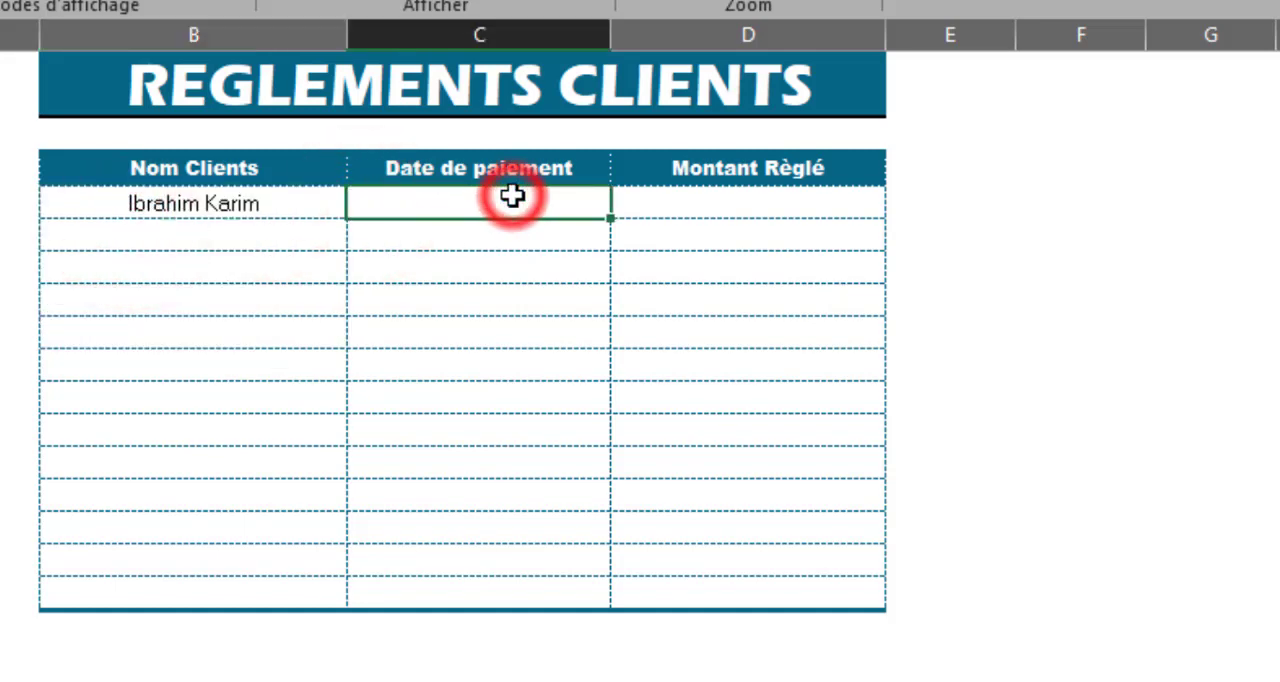
pyautogui.write('11/12/2')
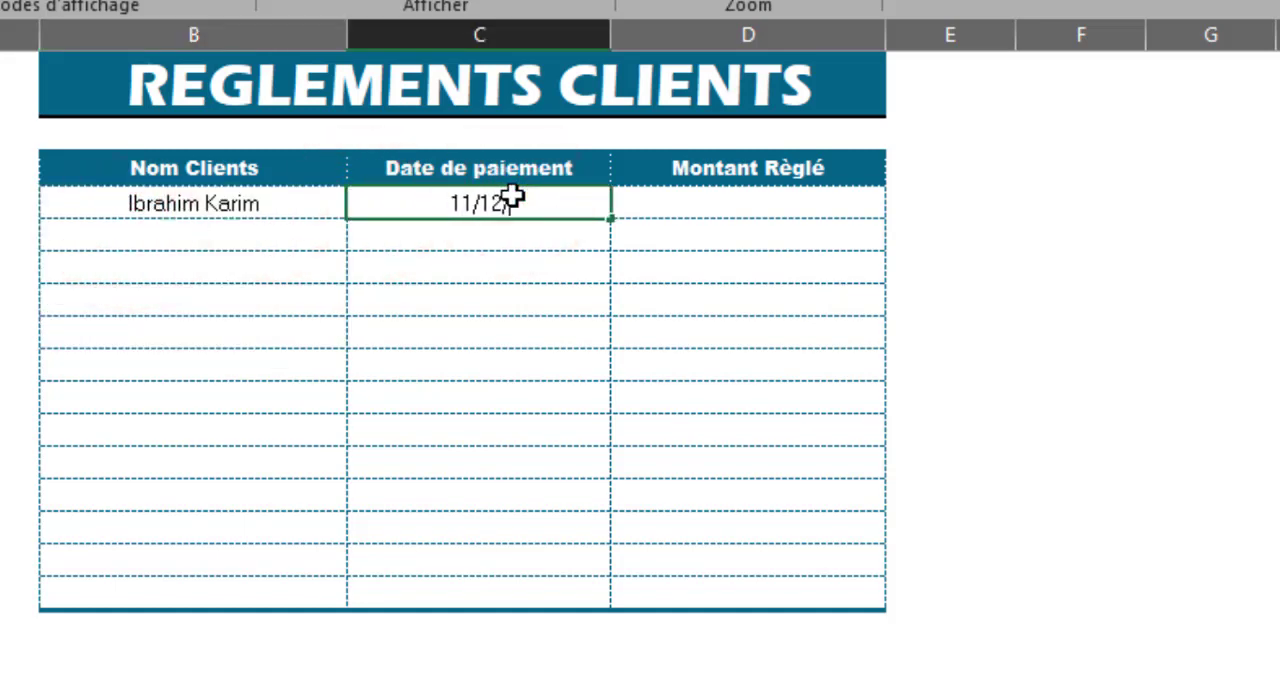
pyautogui.write('021')
pyautogui.press('Tab')
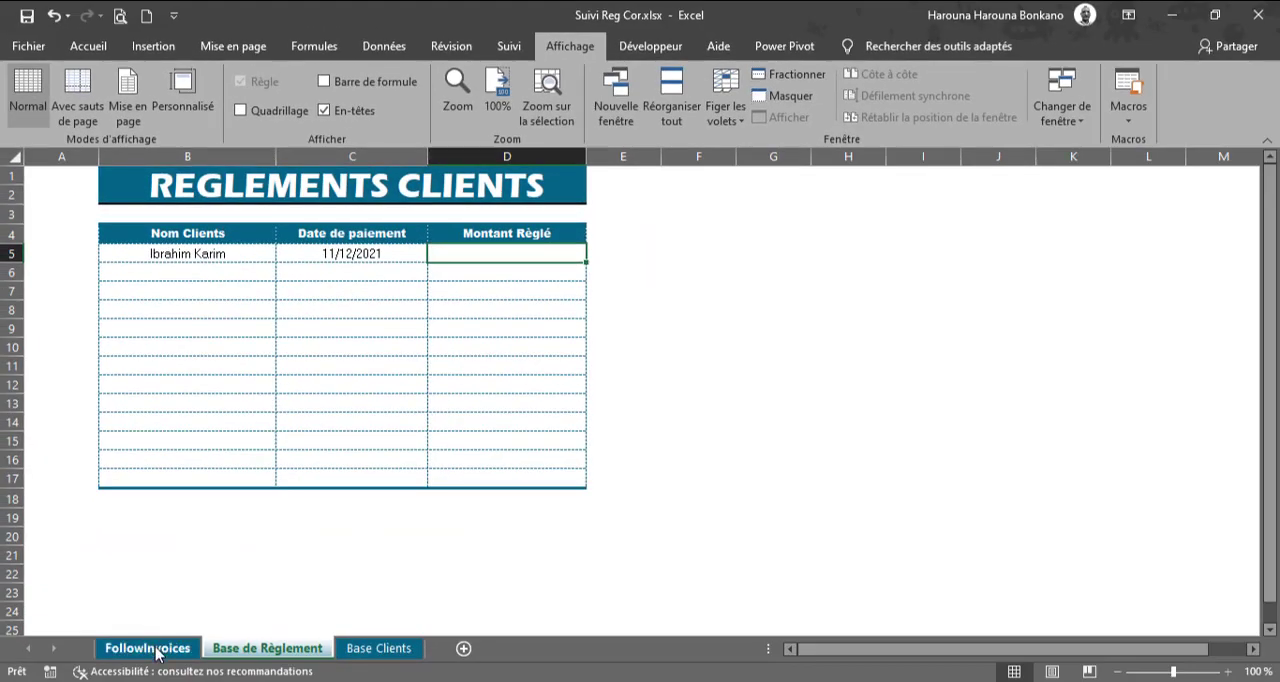
# Step: Check the invoices in FollowInvoices, enter 350000 as Montant Règlé in D5 of Base de Règlement, and return to FollowInvoices
pyautogui.click(154, 650)
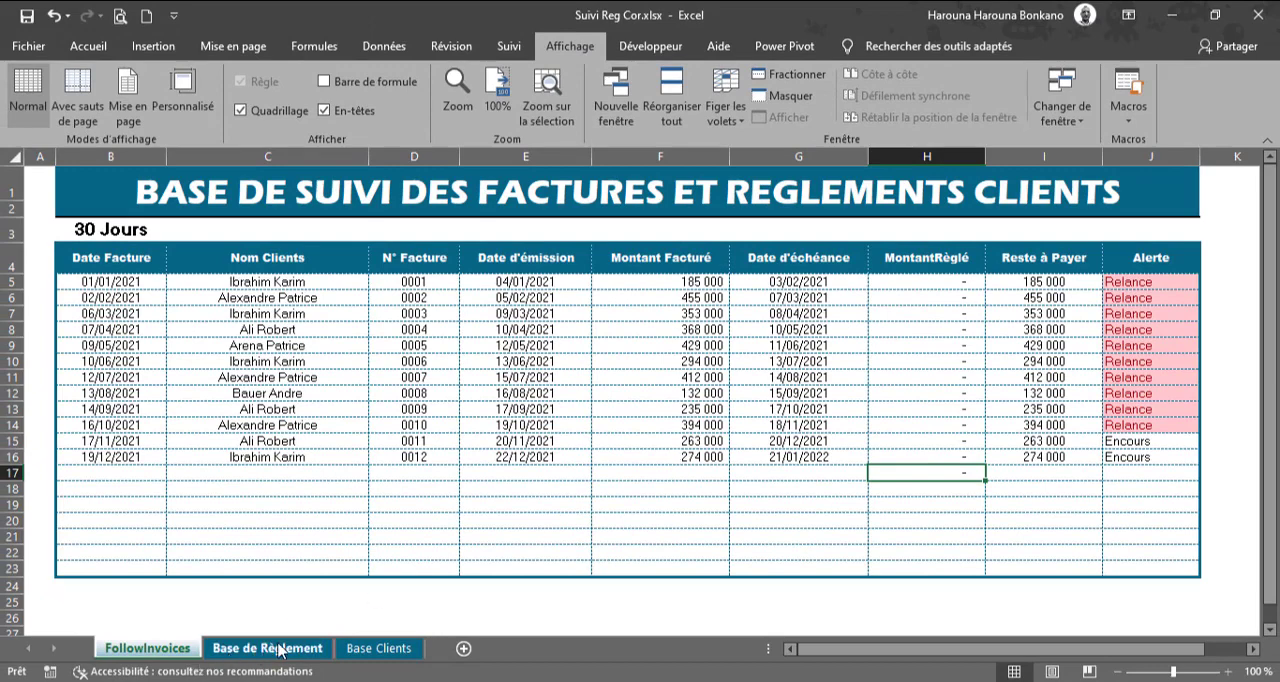
pyautogui.click(288, 650)
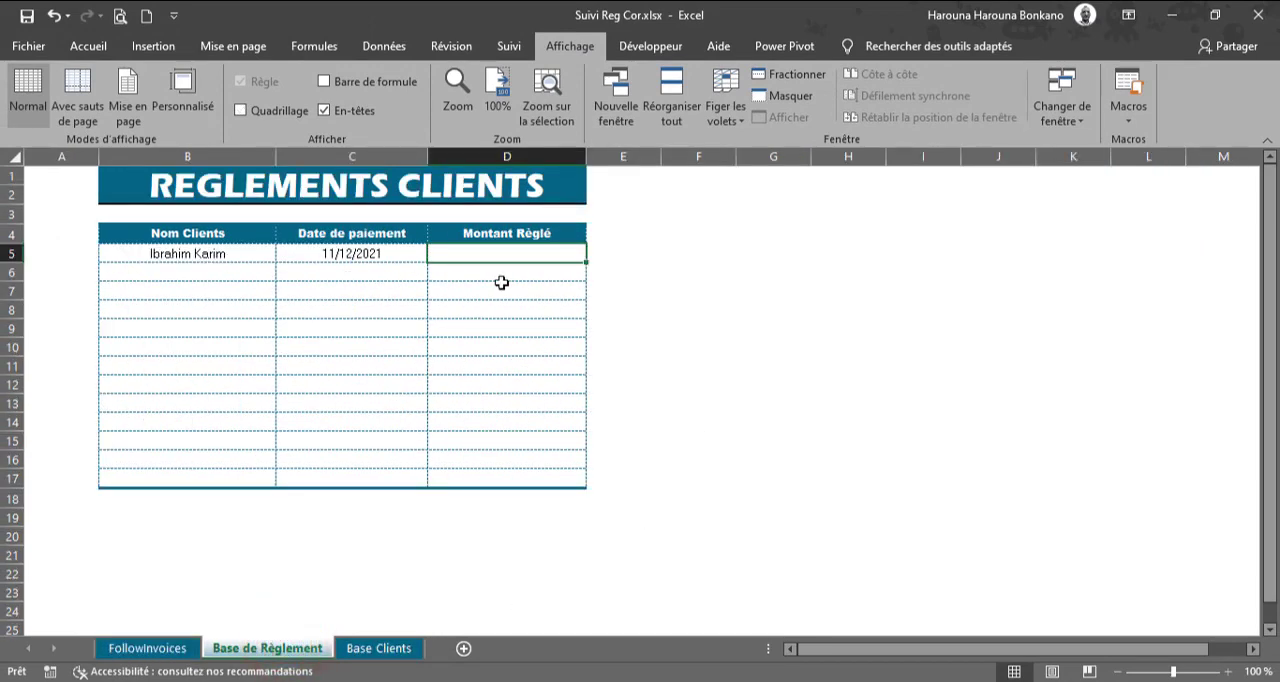
pyautogui.write('3')
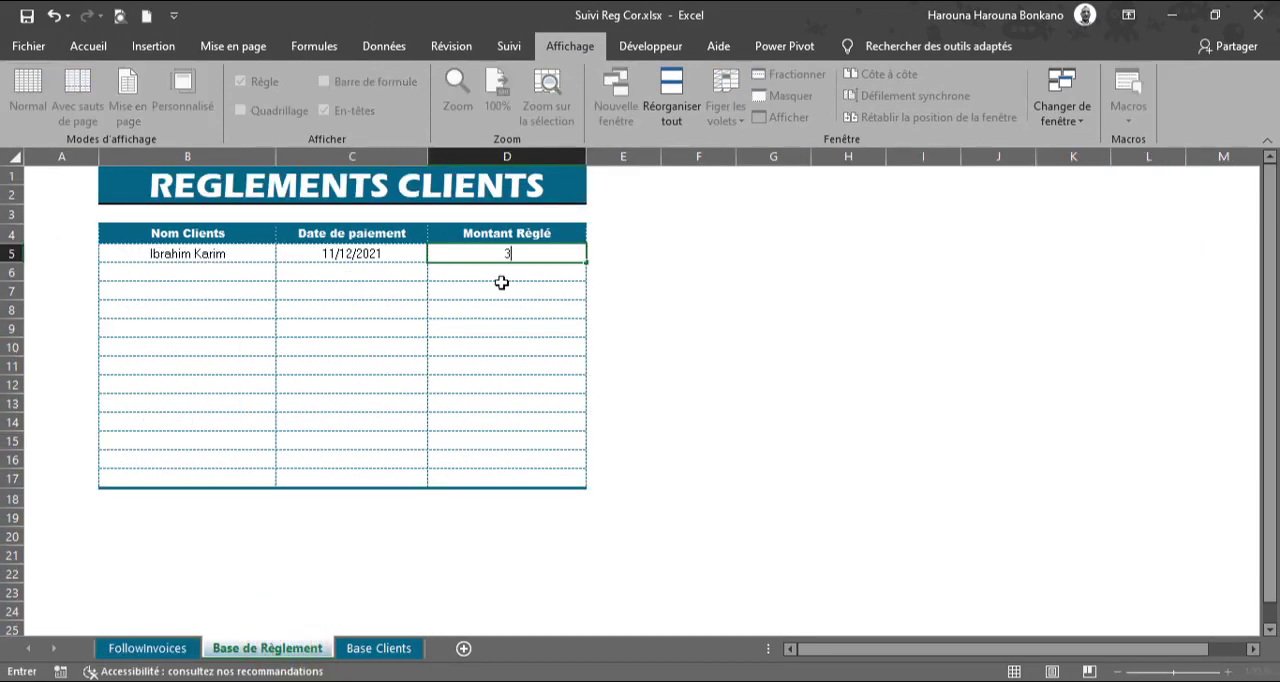
pyautogui.write('50000')
pyautogui.press('Return')
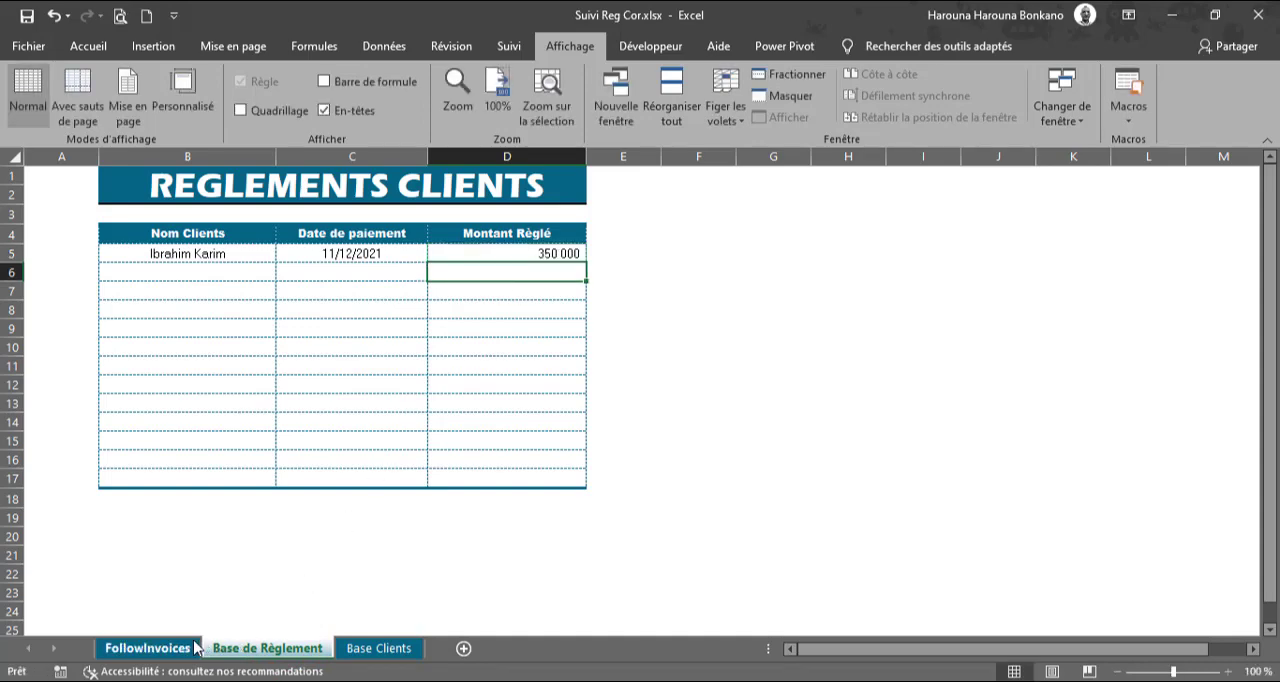
pyautogui.click(148, 648)
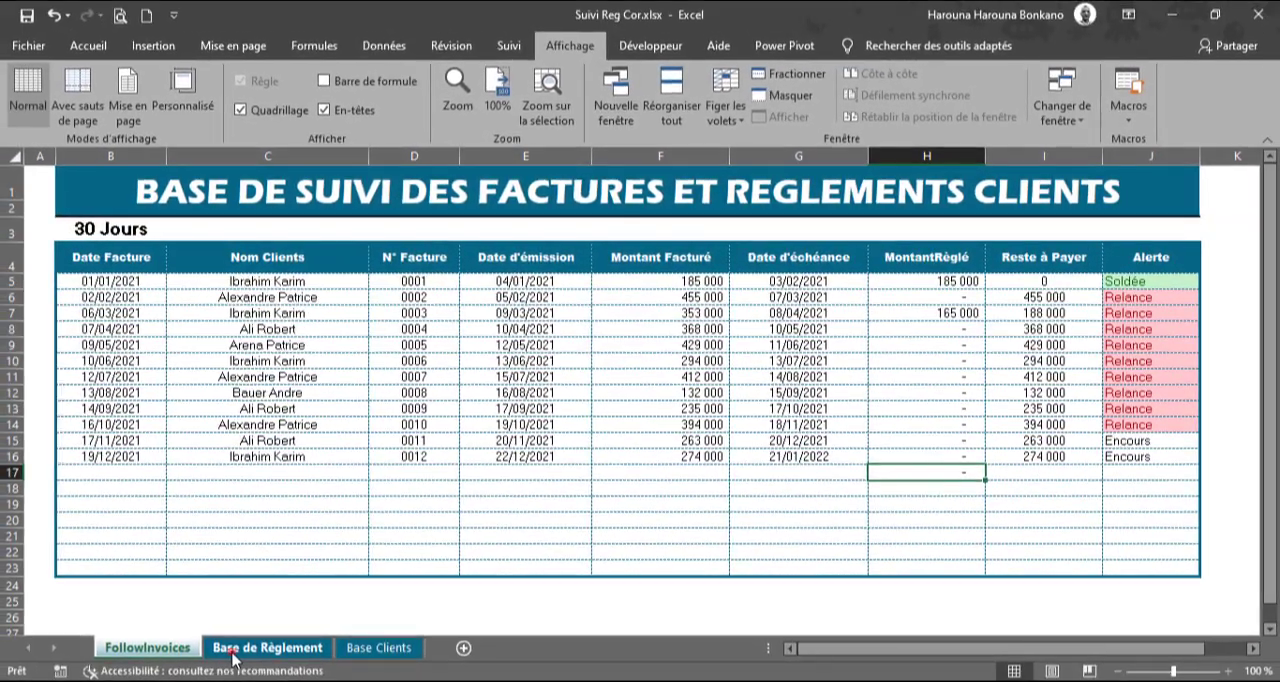
# Step: In row 6 of Base de Règlement, choose the first client in the list and enter the payment date 15/12/2021
pyautogui.click(240, 662)
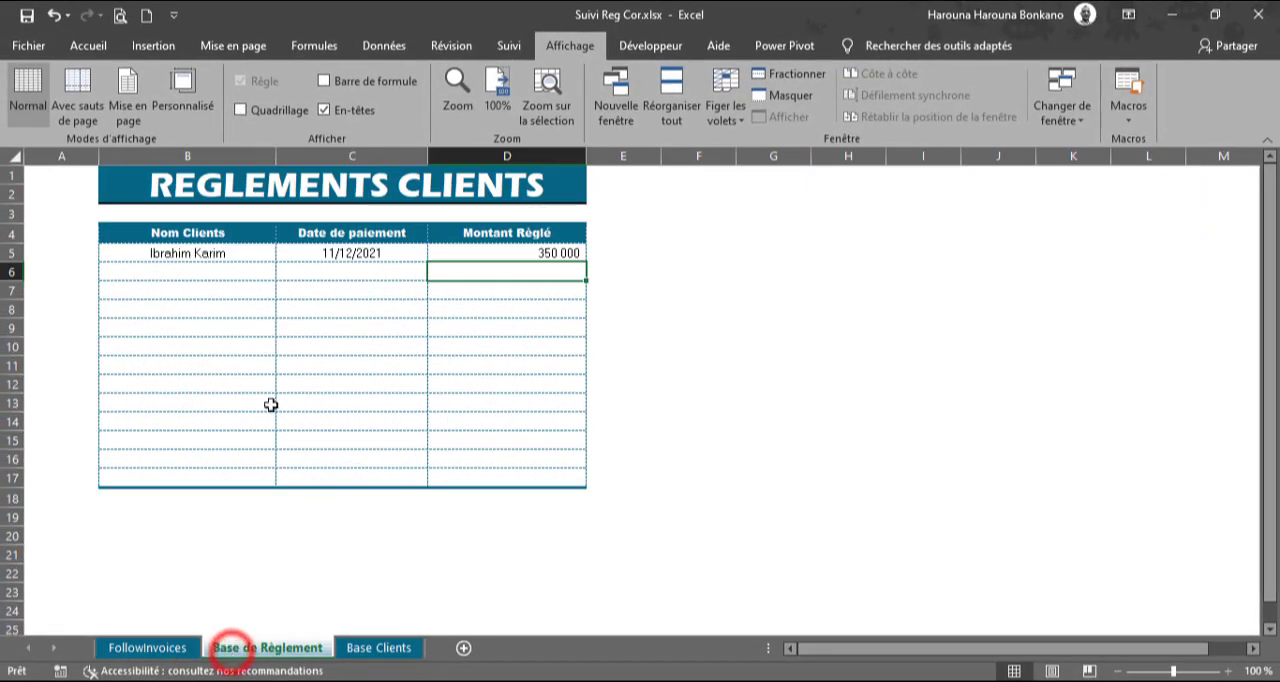
pyautogui.click(216, 274)
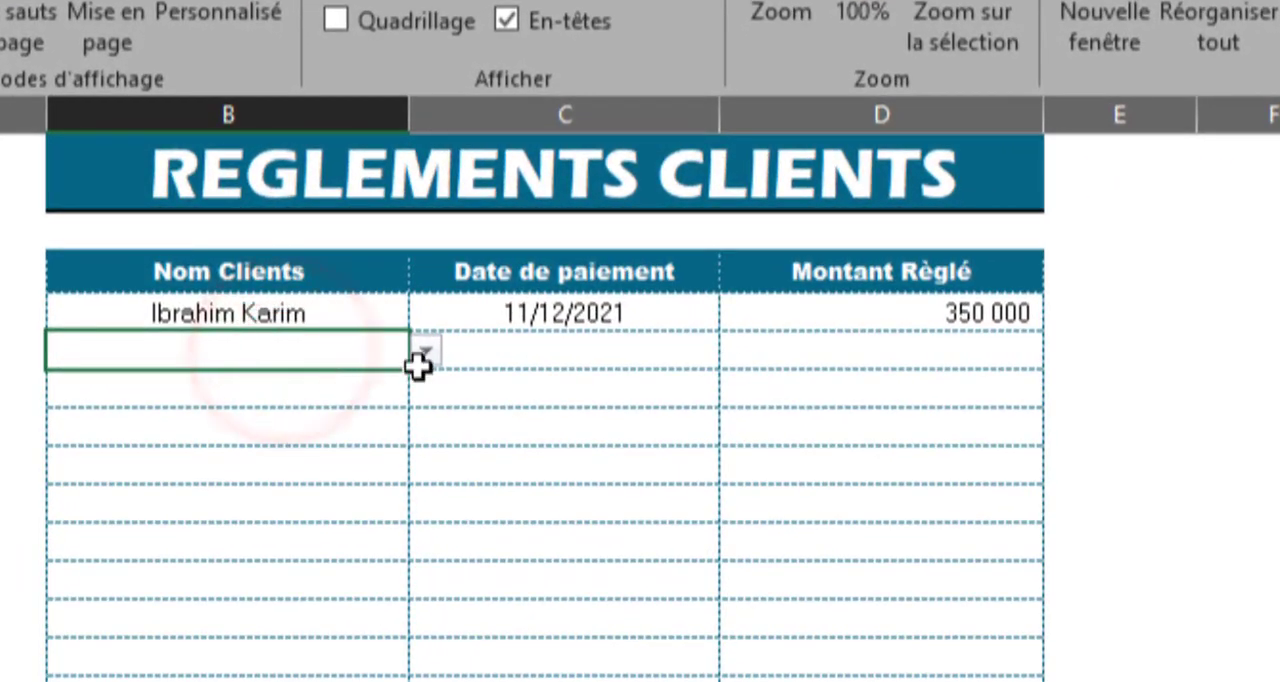
pyautogui.click(288, 276)
pyautogui.click(300, 383)
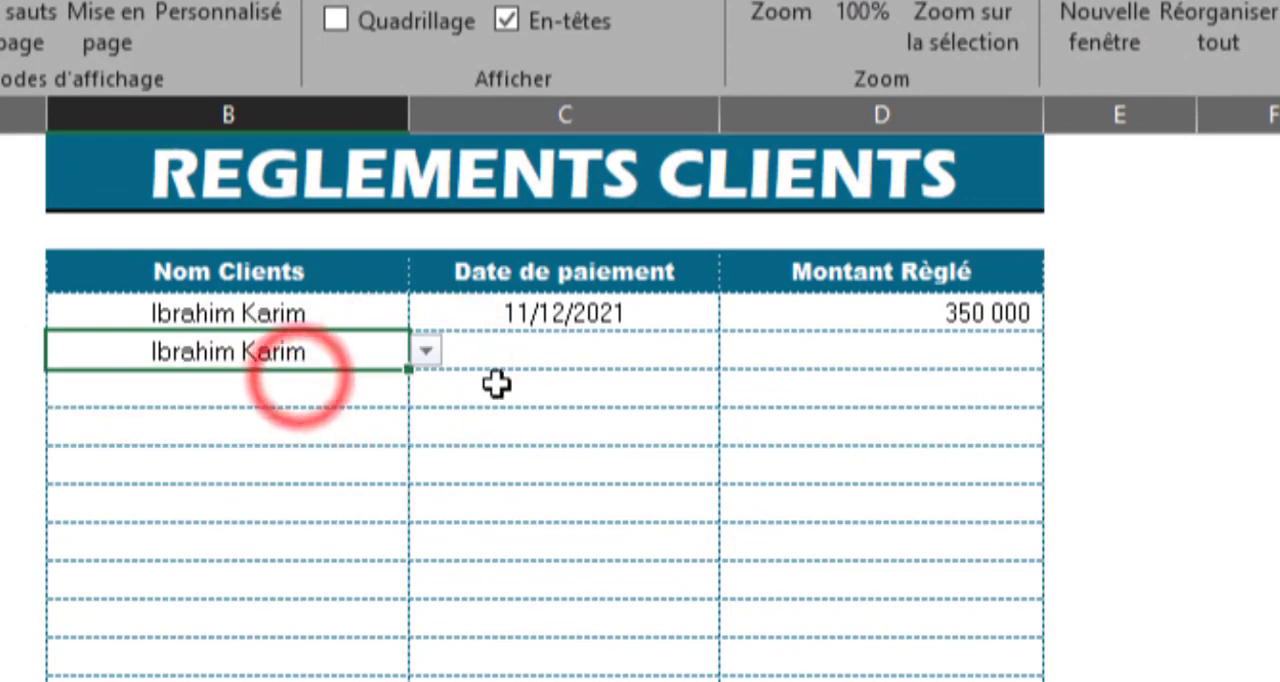
pyautogui.click(577, 357)
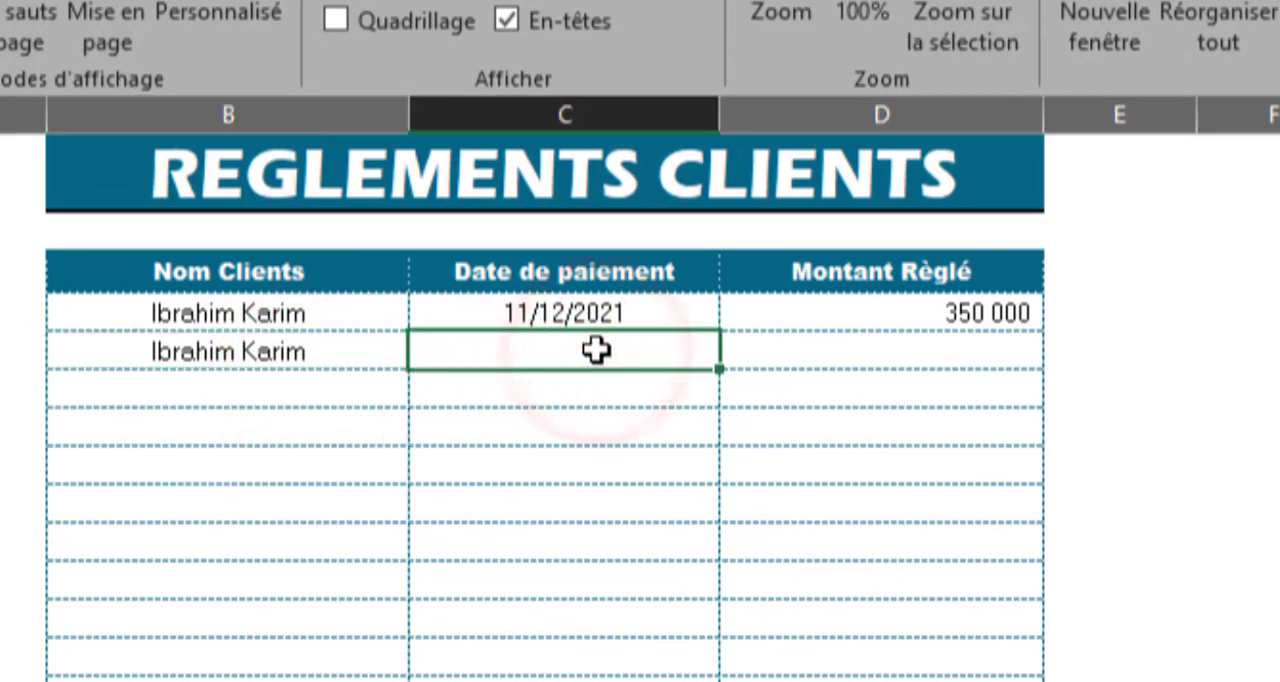
pyautogui.write('15/12')
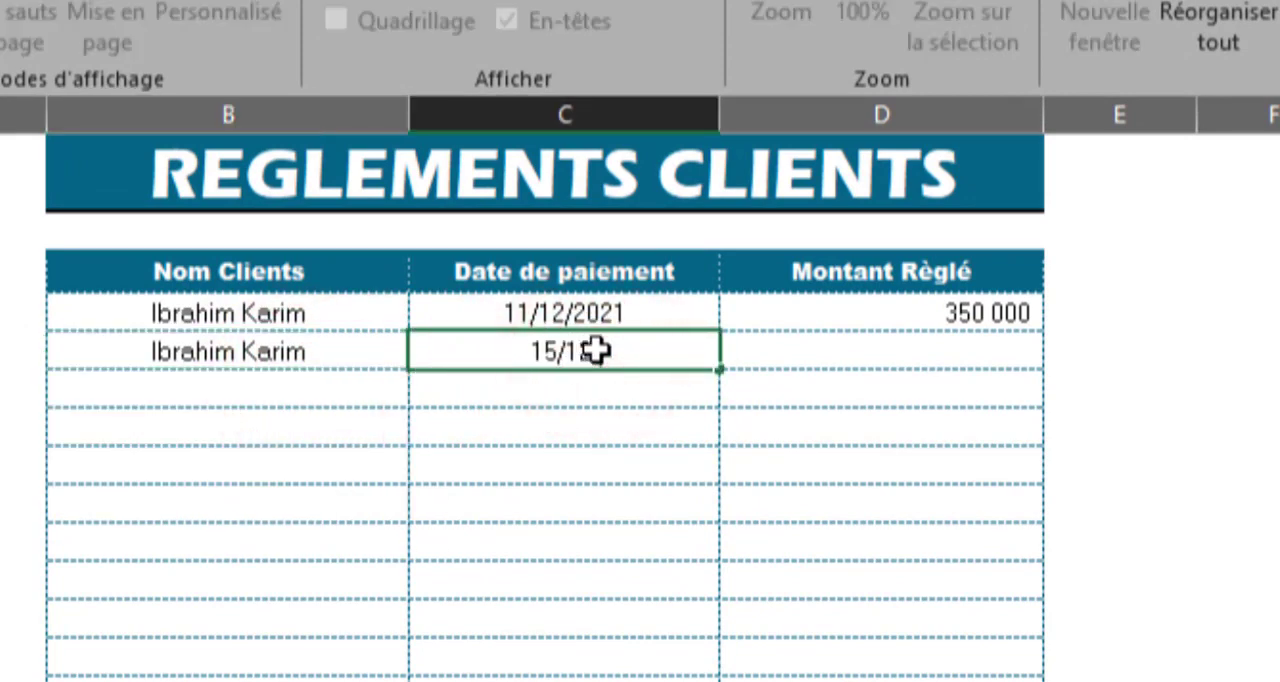
pyautogui.write('/2021')
pyautogui.press('Tab')
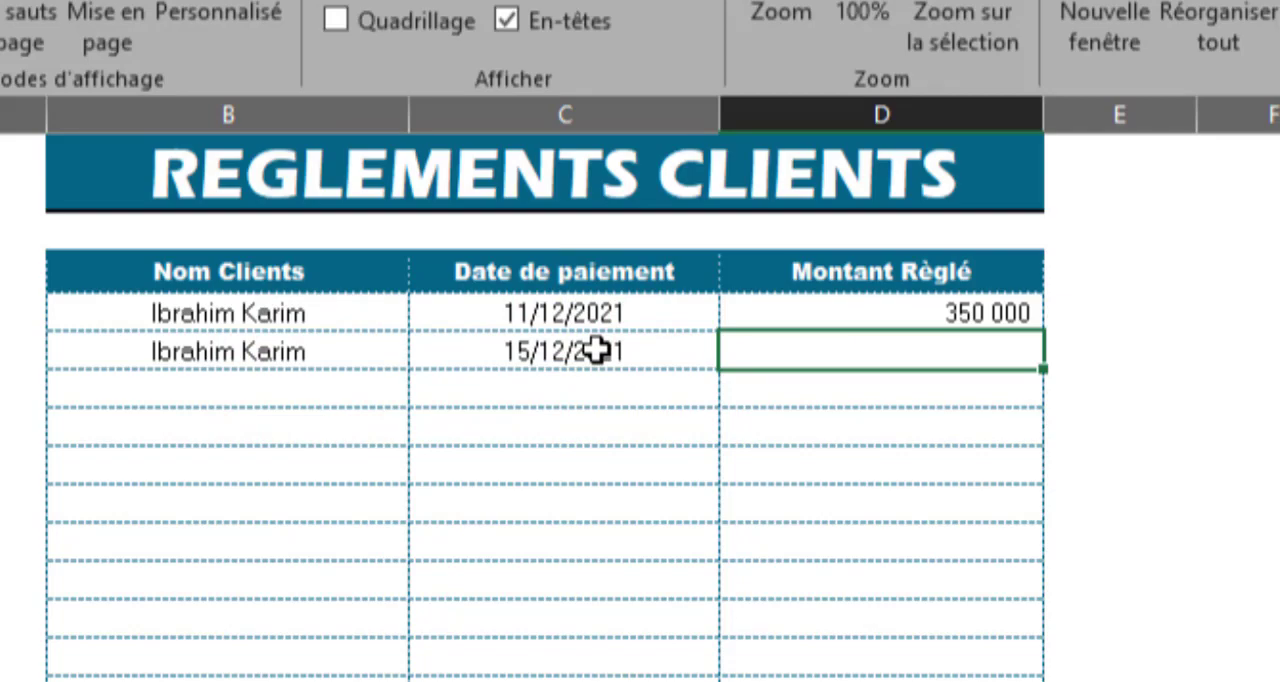
# Step: Enter 200000 as Montant Règlé in D6 and check the invoice allocation in FollowInvoices
pyautogui.write('200000')
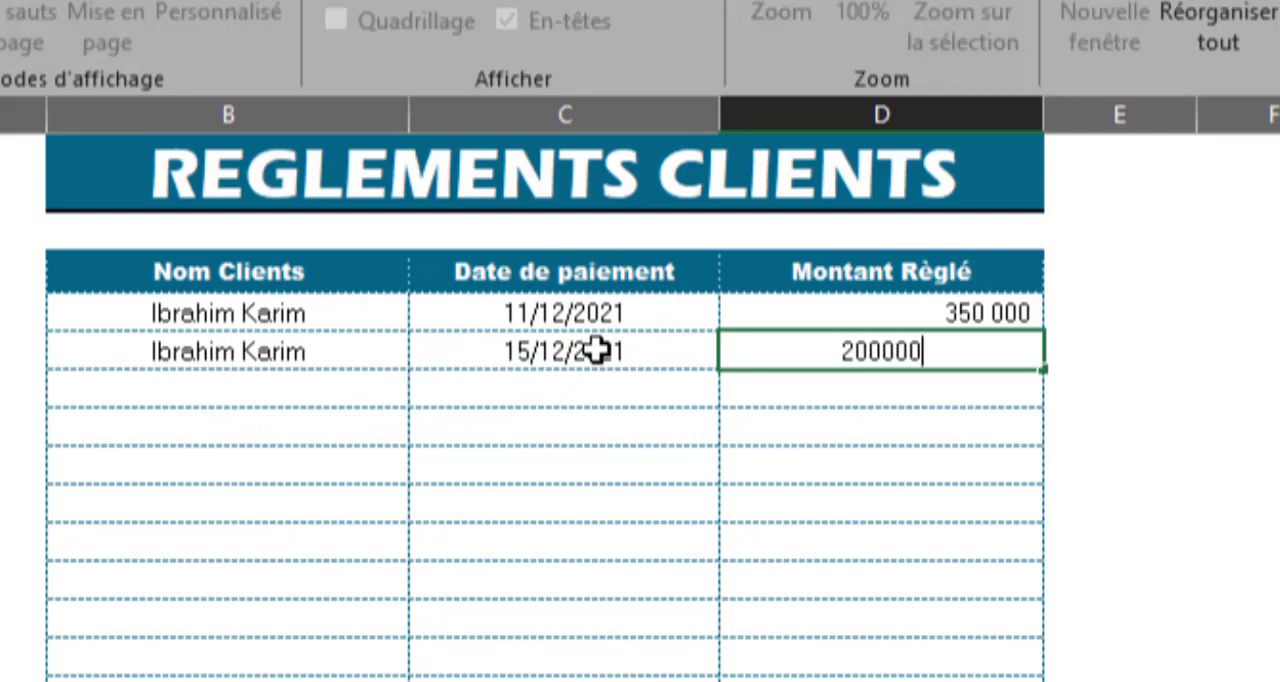
pyautogui.press('Return')
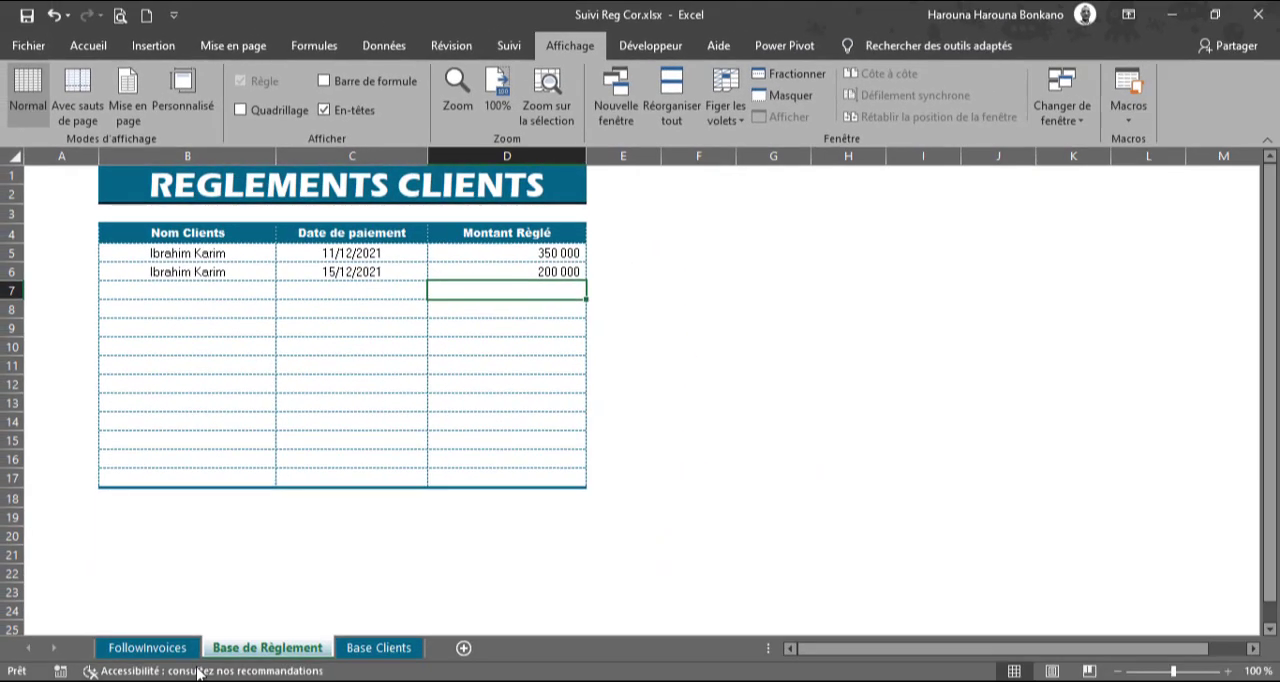
pyautogui.click(155, 648)
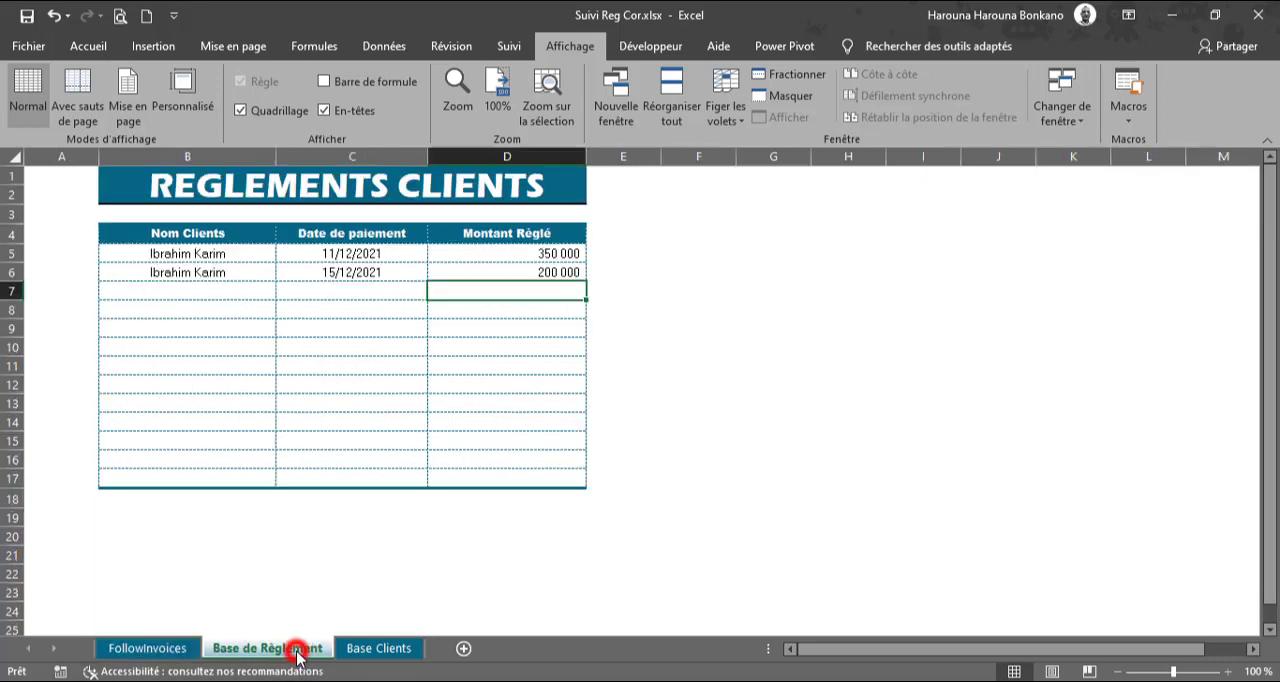
# Step: In row 7 of Base de Règlement, choose the third client in the list and enter the payment date 21/12/2021
pyautogui.click(296, 648)
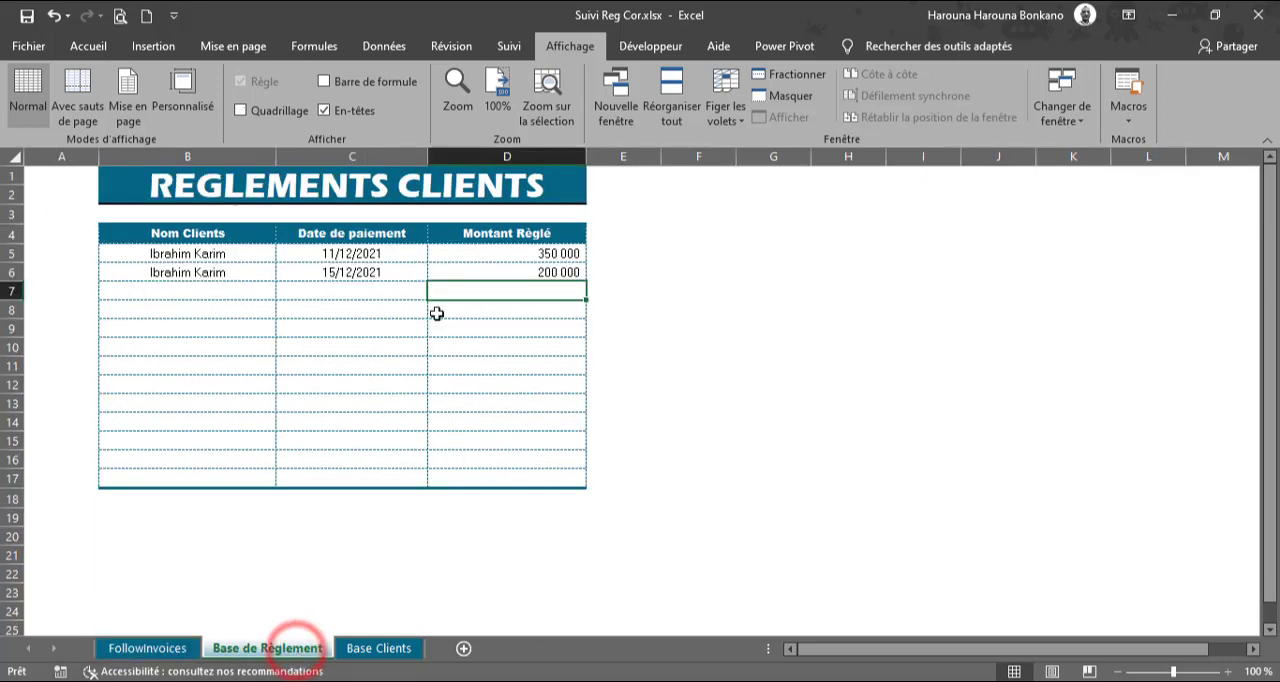
pyautogui.click(234, 294)
pyautogui.click(285, 293)
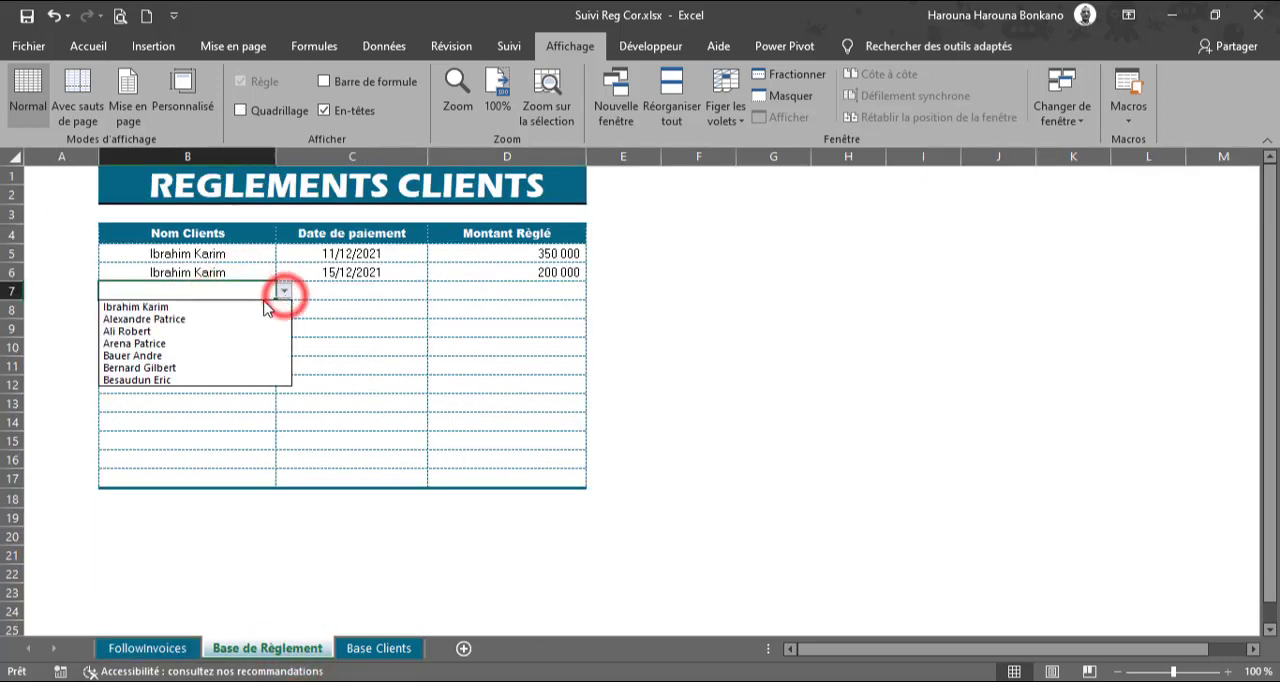
pyautogui.click(148, 331)
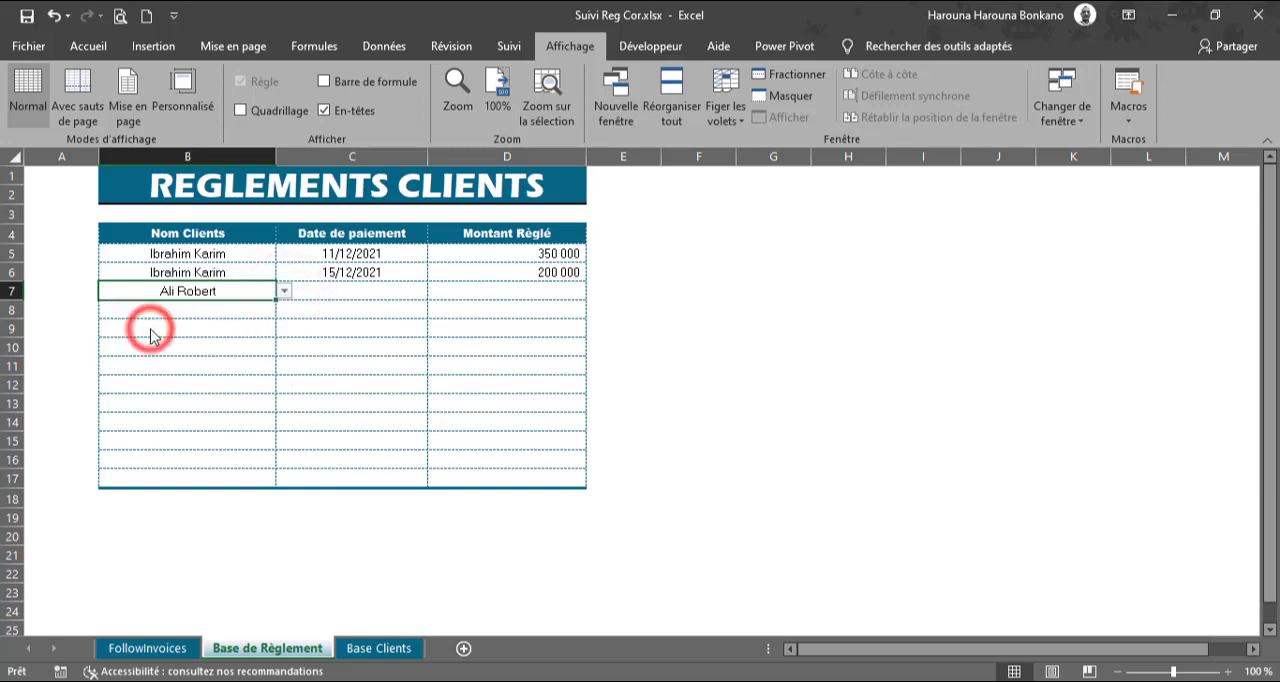
pyautogui.click(356, 292)
pyautogui.write('20/')
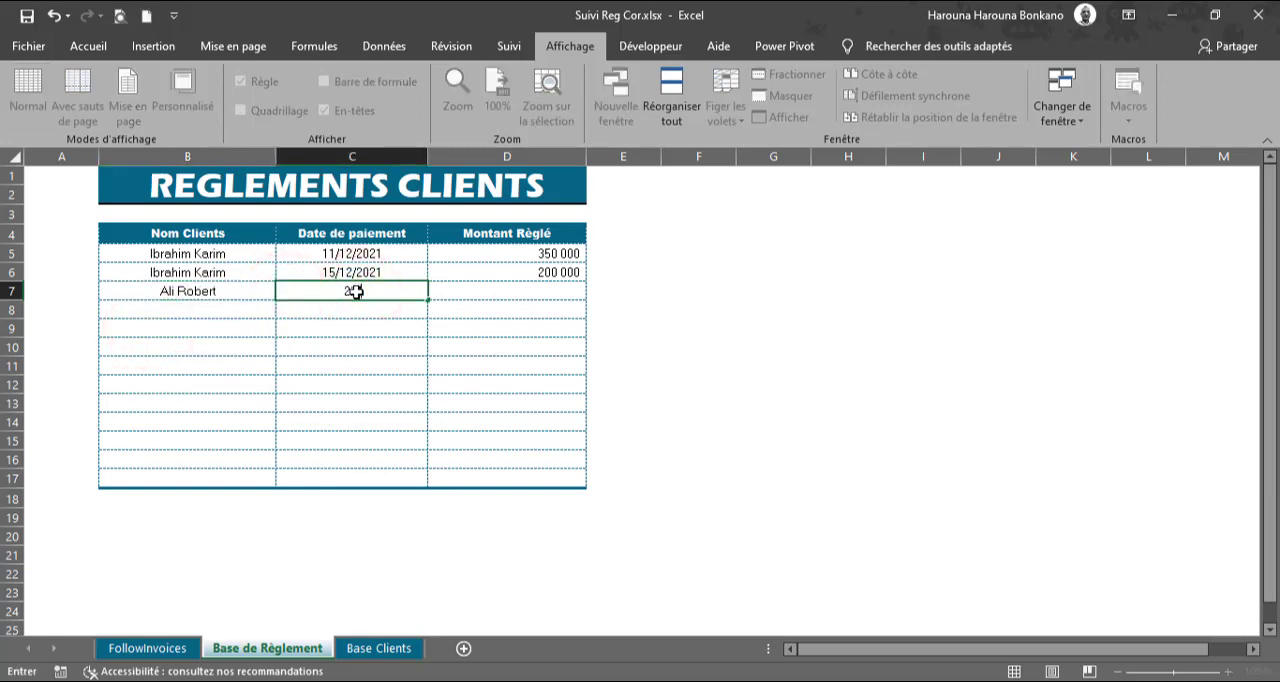
pyautogui.write('12/2021')
pyautogui.press('Tab')
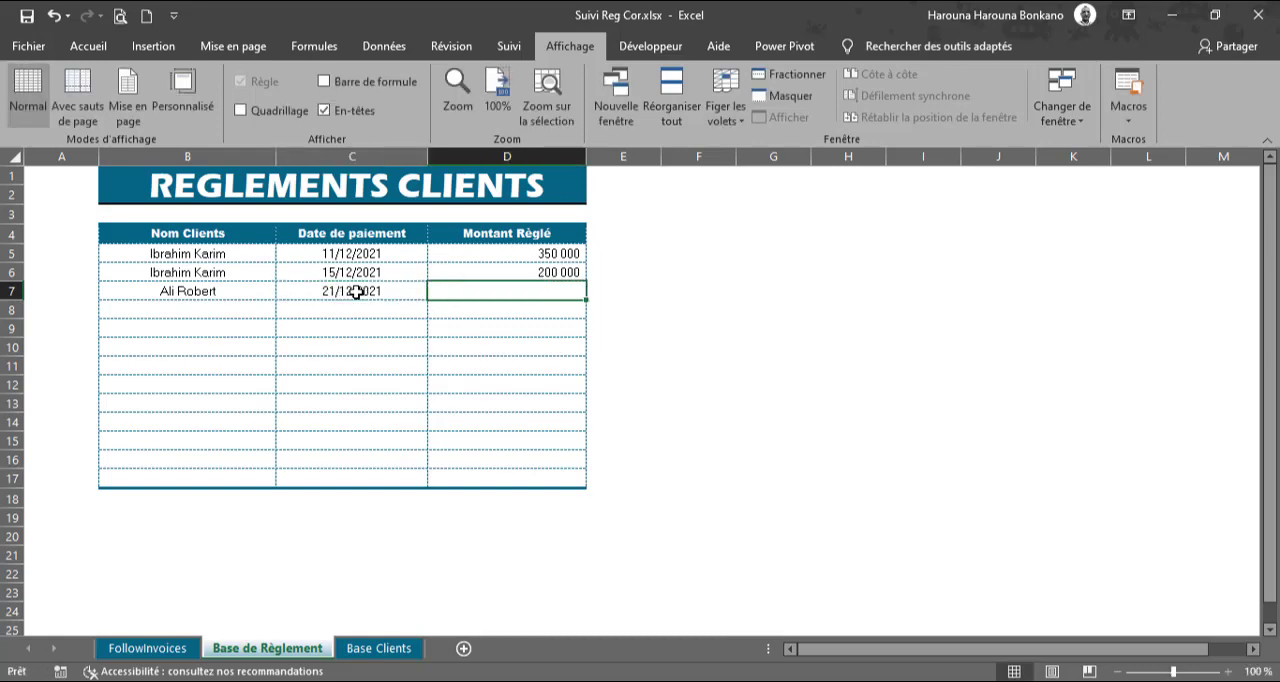
# Step: Enter 150000 as Montant Règlé in D7 and check the invoice statuses in FollowInvoices
pyautogui.write('150 000')
pyautogui.press('Return')
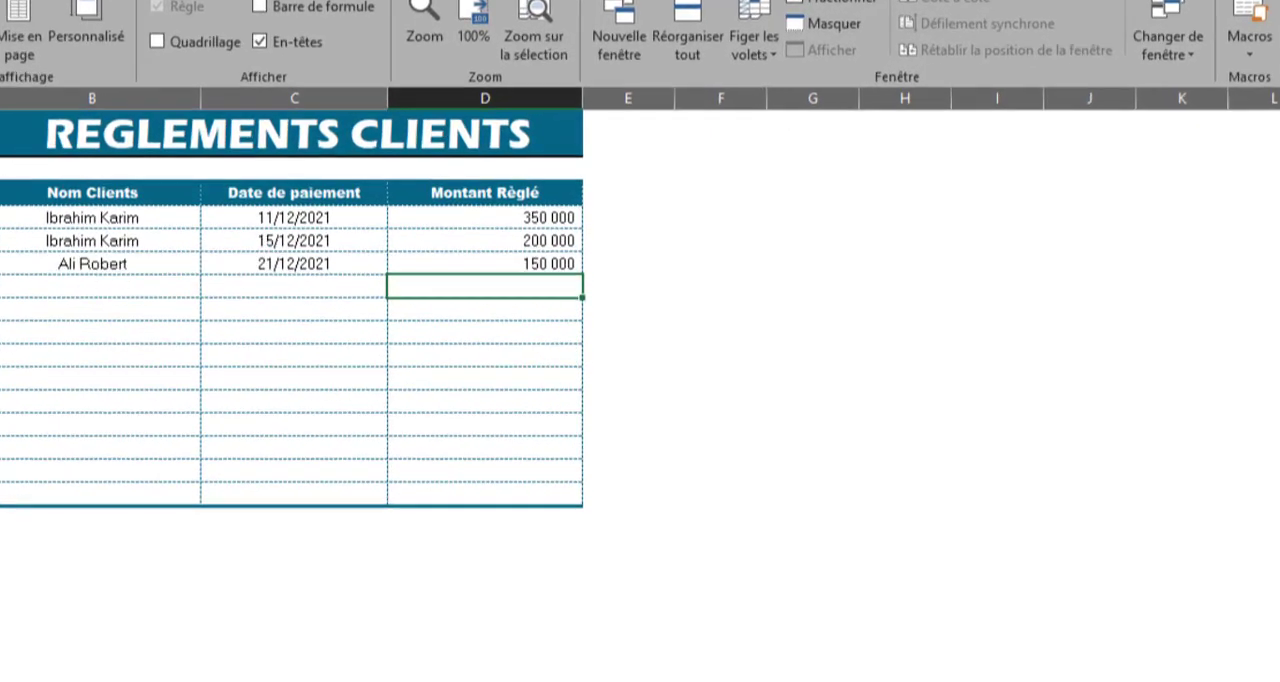
pyautogui.click(147, 648)
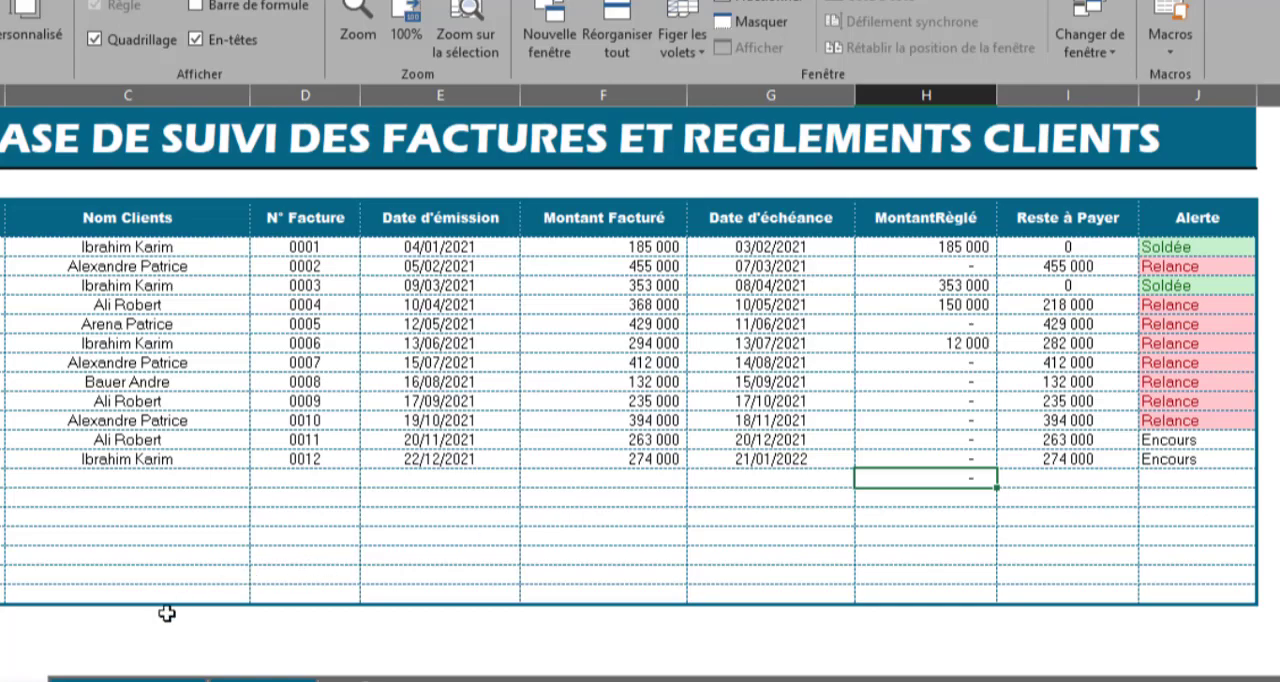
# Step: In row 8 of Base de Règlement, choose the third client in the list and enter the payment date 30/12/2021
pyautogui.click(149, 677)
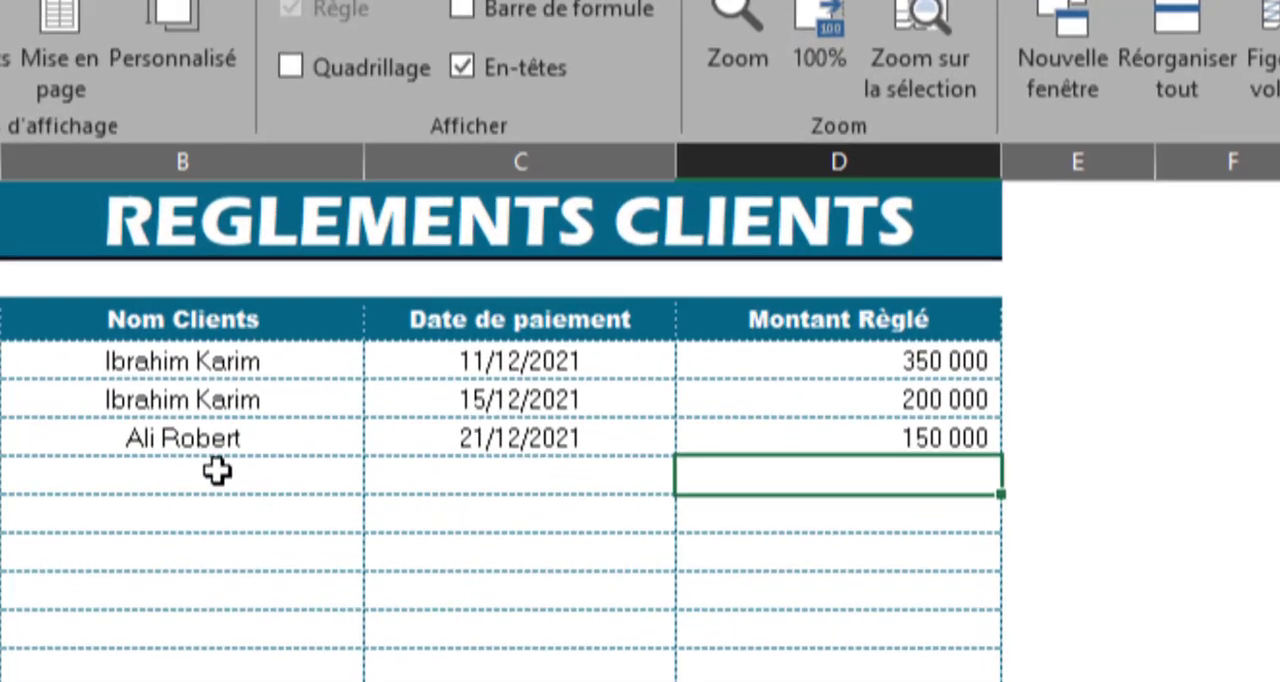
pyautogui.click(66, 296)
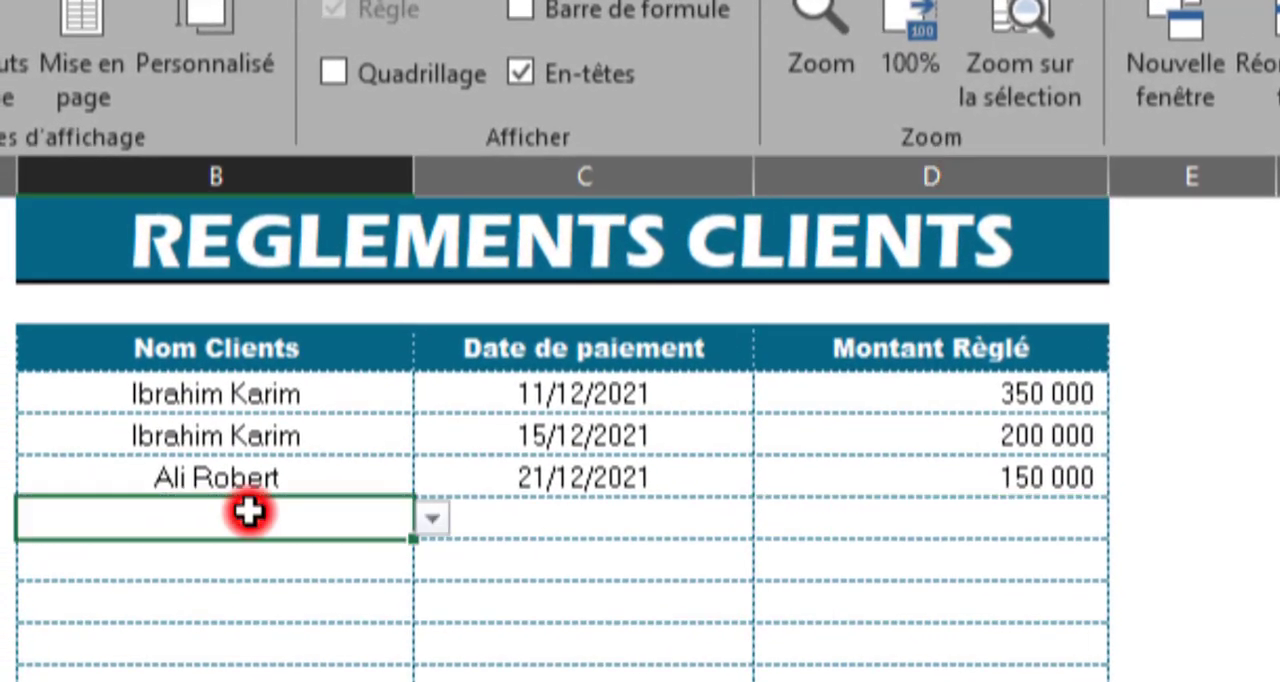
pyautogui.click(432, 517)
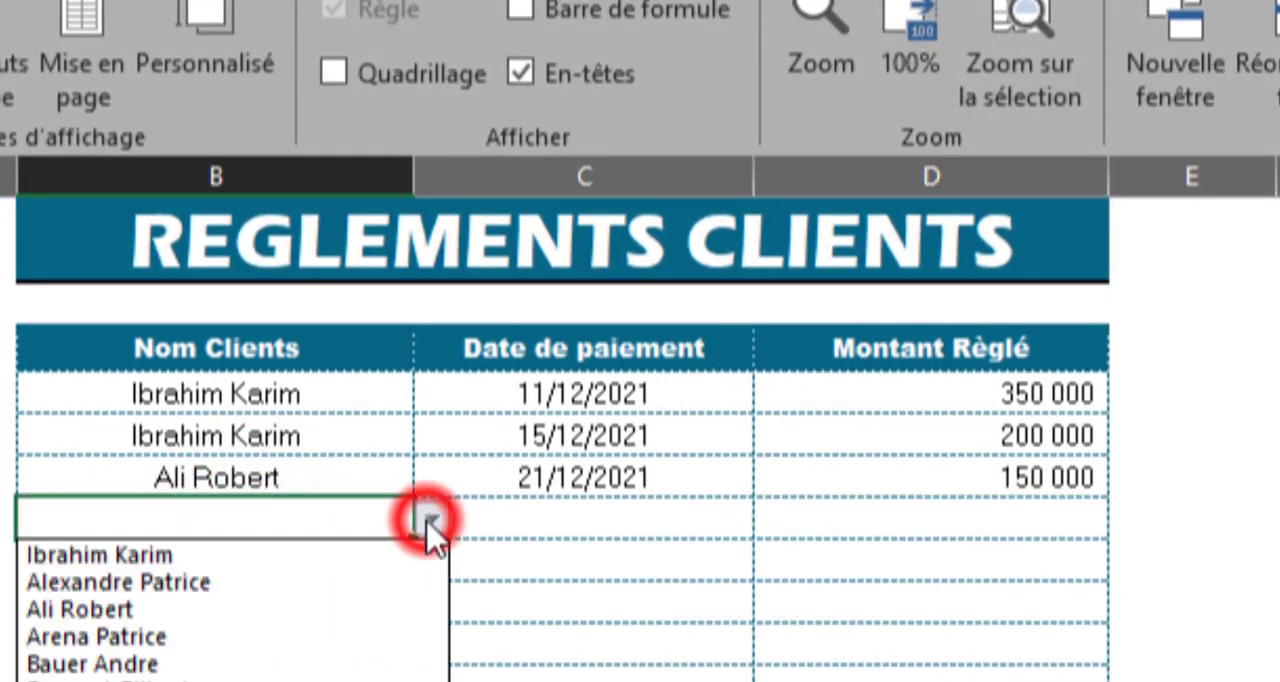
pyautogui.click(148, 608)
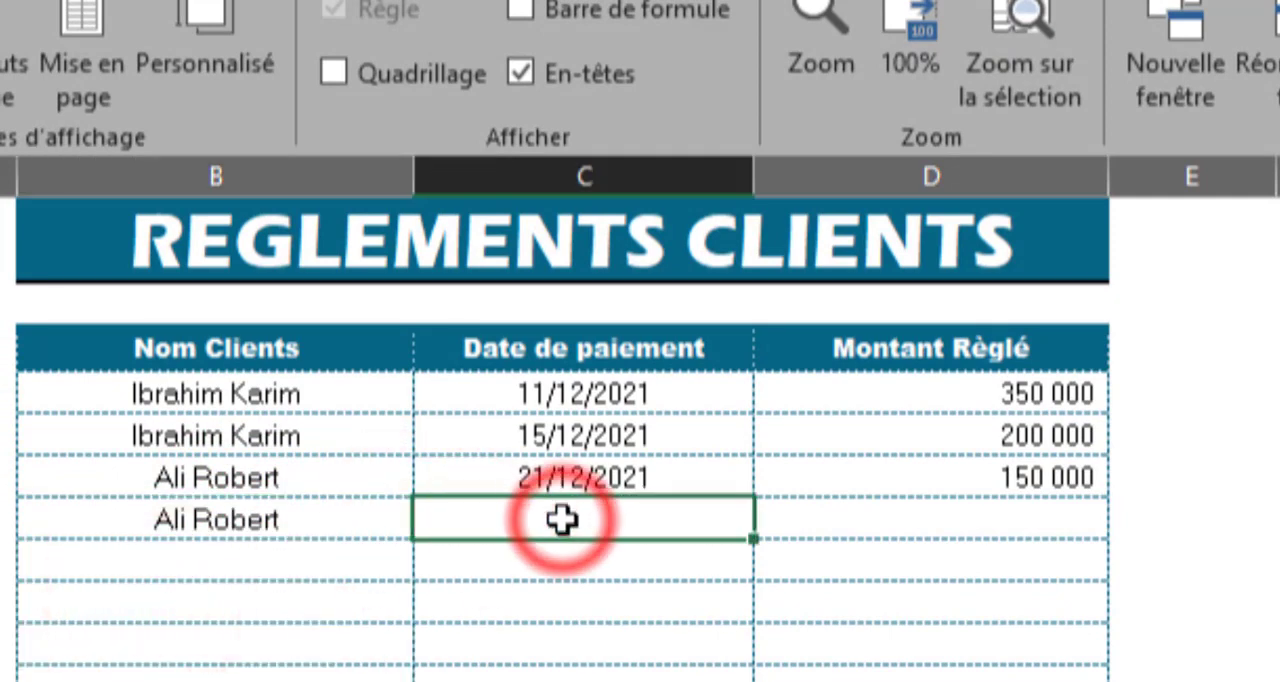
pyautogui.write('30/12/2021')
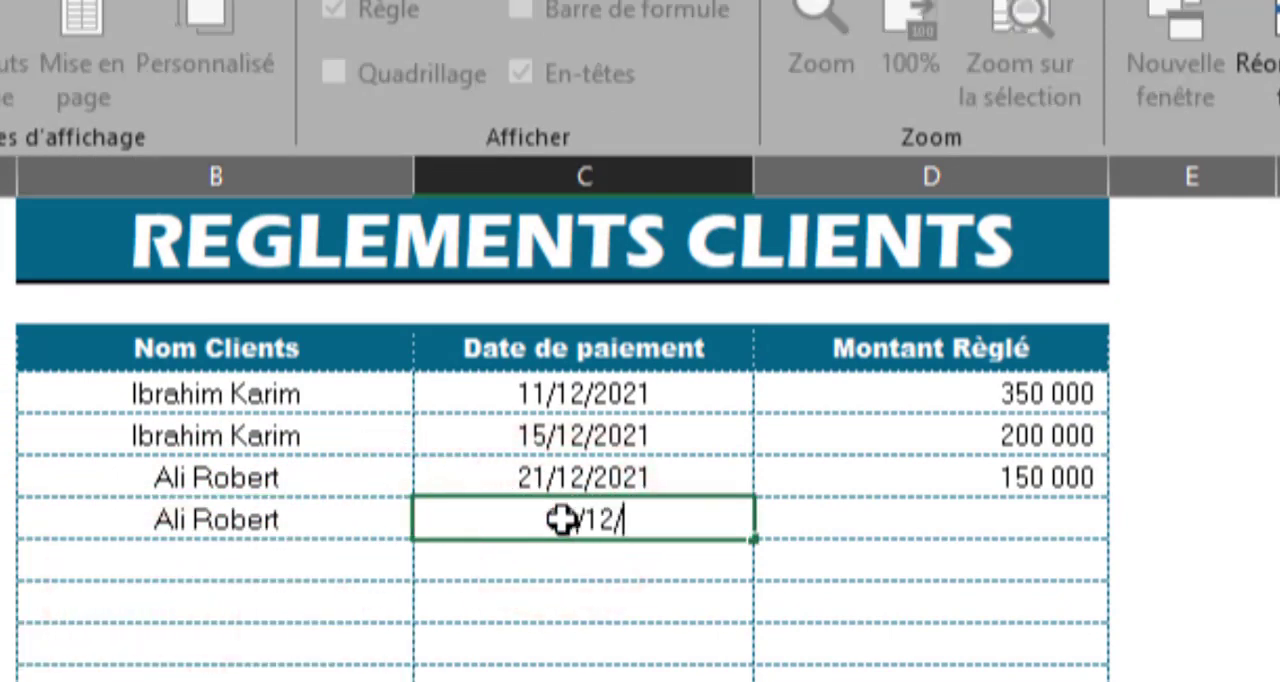
pyautogui.press('Tab')
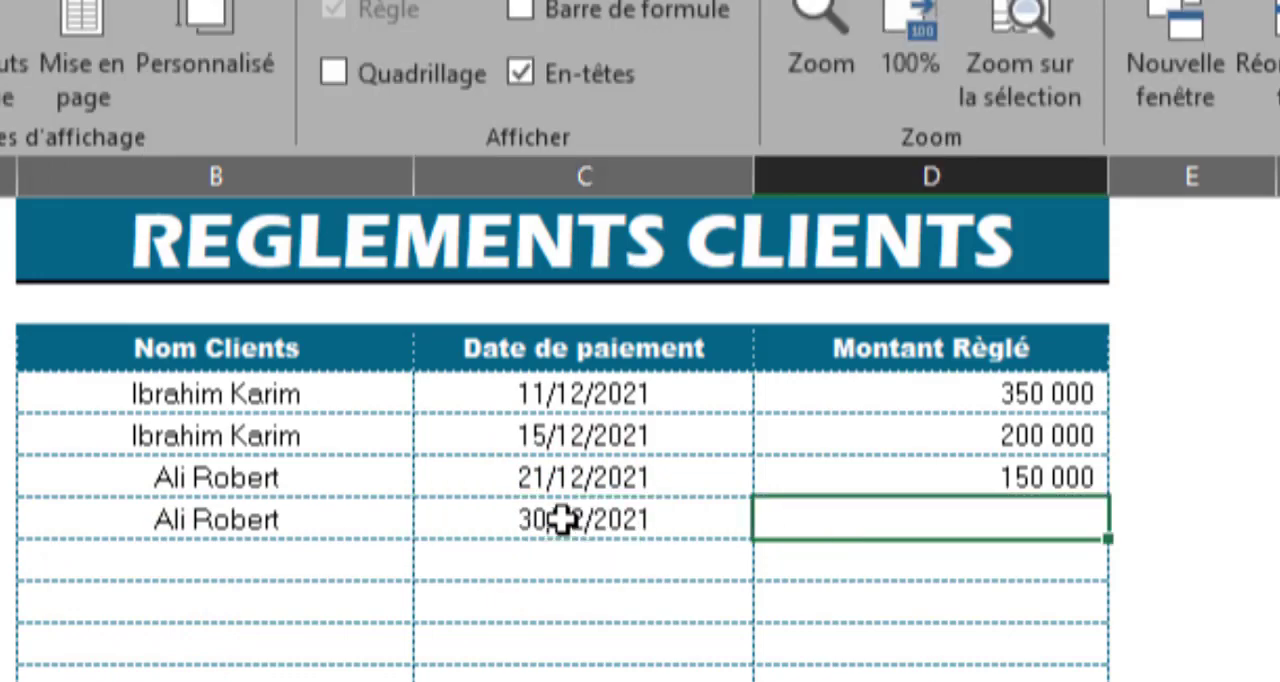
# Step: Enter 500000 as Montant Règlé in D8 and check the invoice allocation in FollowInvoices
pyautogui.write('500 000')
pyautogui.press('Return')
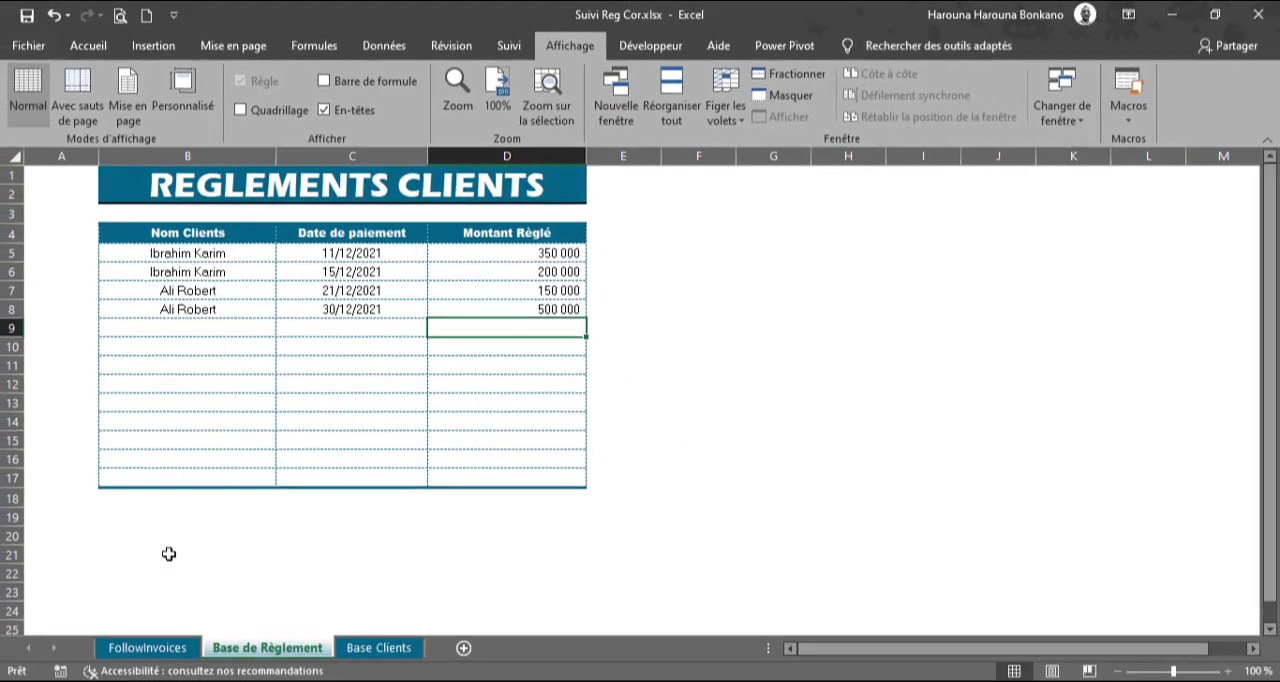
pyautogui.click(168, 648)
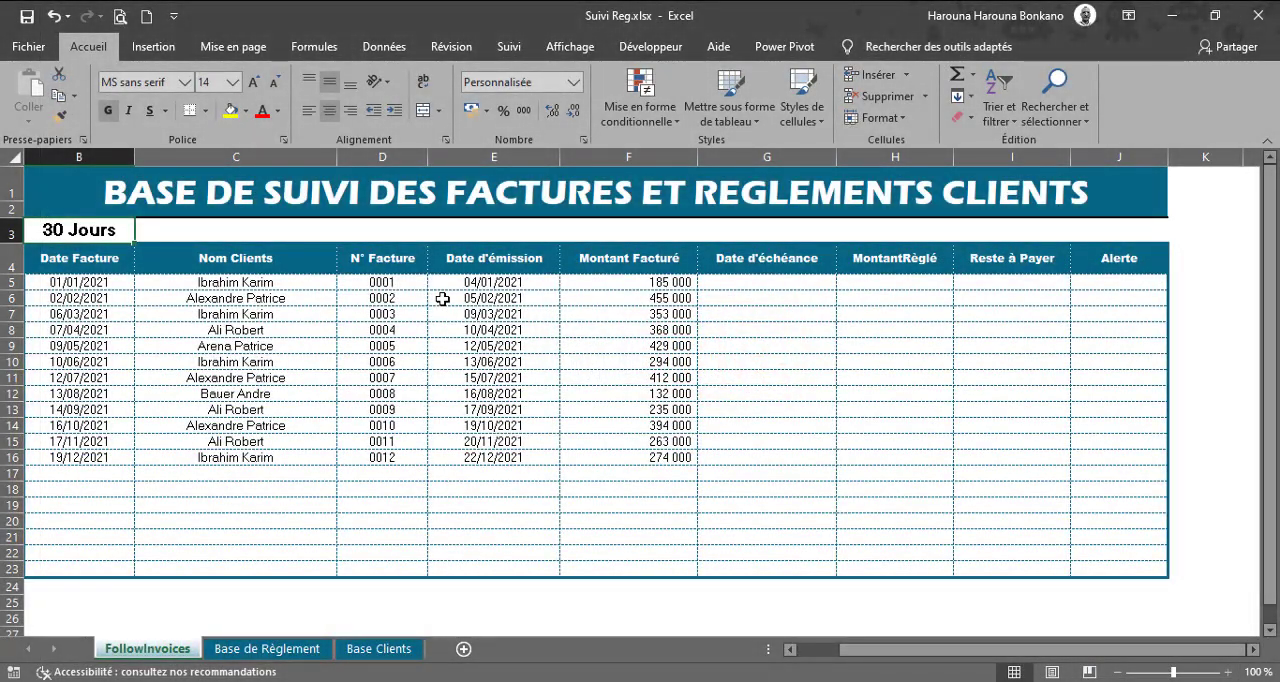
# Step: In FollowInvoices of Suivi Reg.xlsx, show the formula bar and calculate the first Date d'échéance in G5 with =E5+$B$3
pyautogui.click(570, 46)
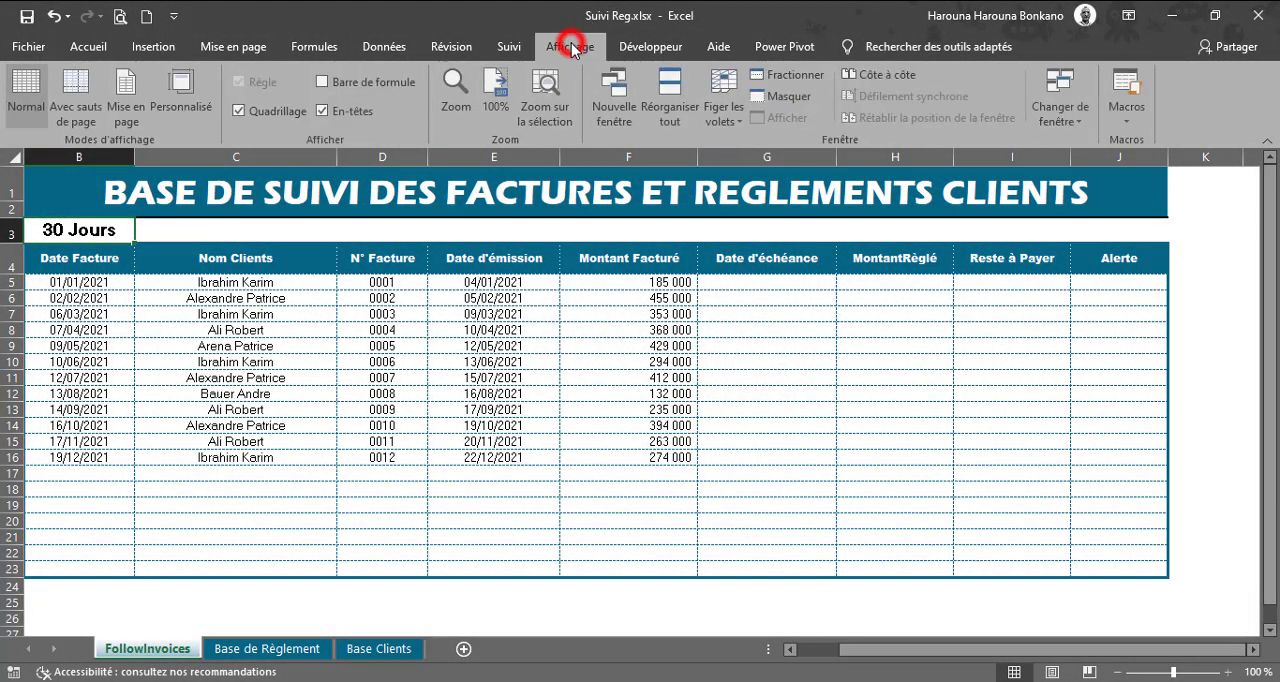
pyautogui.click(338, 83)
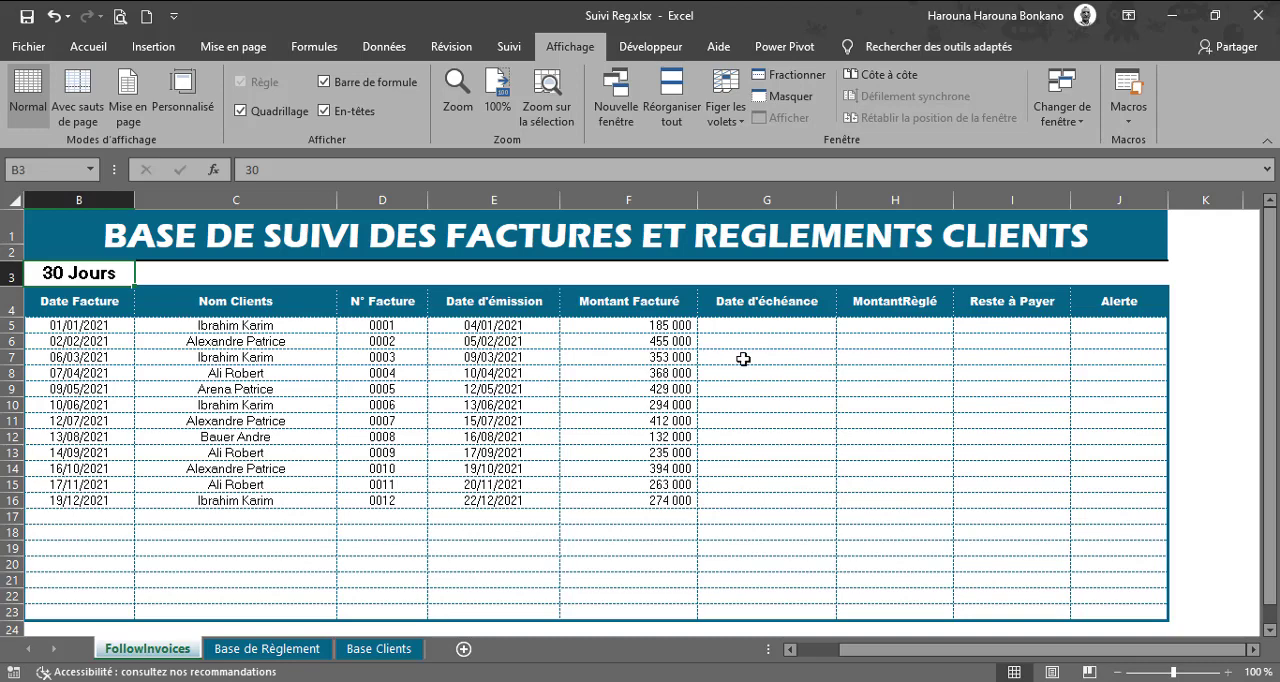
pyautogui.click(720, 324)
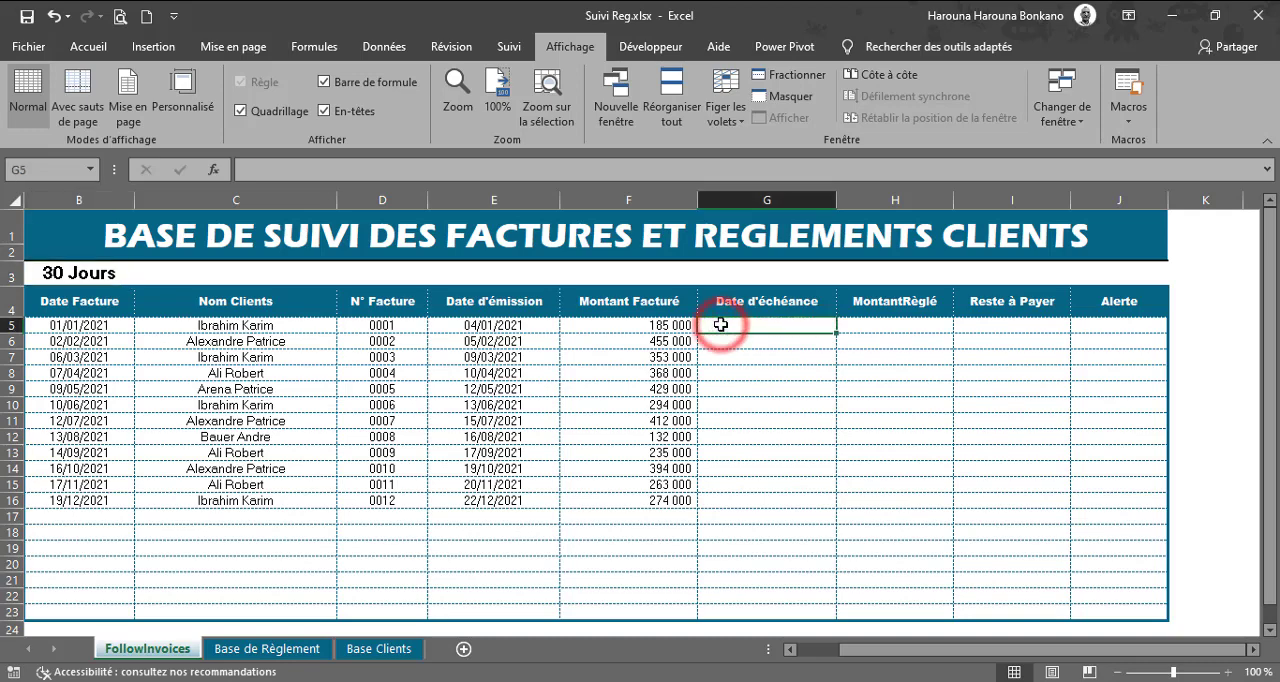
pyautogui.write('=')
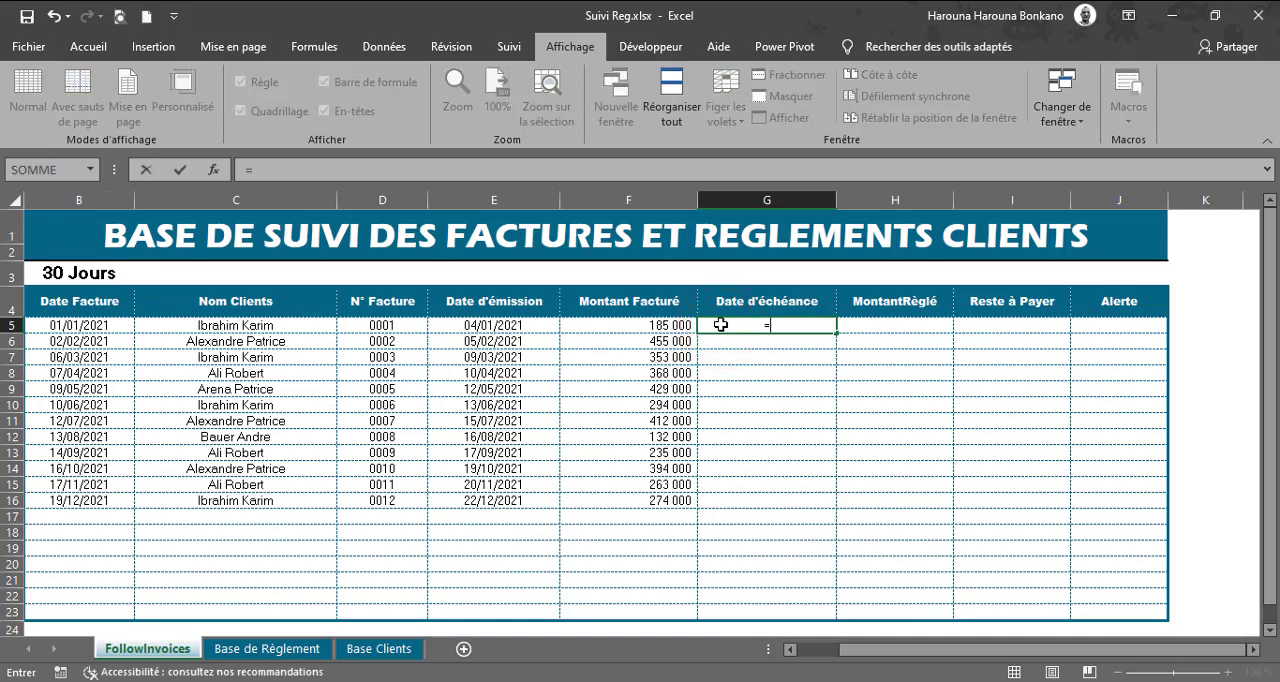
pyautogui.press('Left')
pyautogui.press('Left')
pyautogui.write('+')
pyautogui.press('Left')
pyautogui.press('Left')
pyautogui.press('Left')
pyautogui.press('Left')
pyautogui.press('Left')
pyautogui.press('Up')
pyautogui.press('Up')
pyautogui.press('F4')
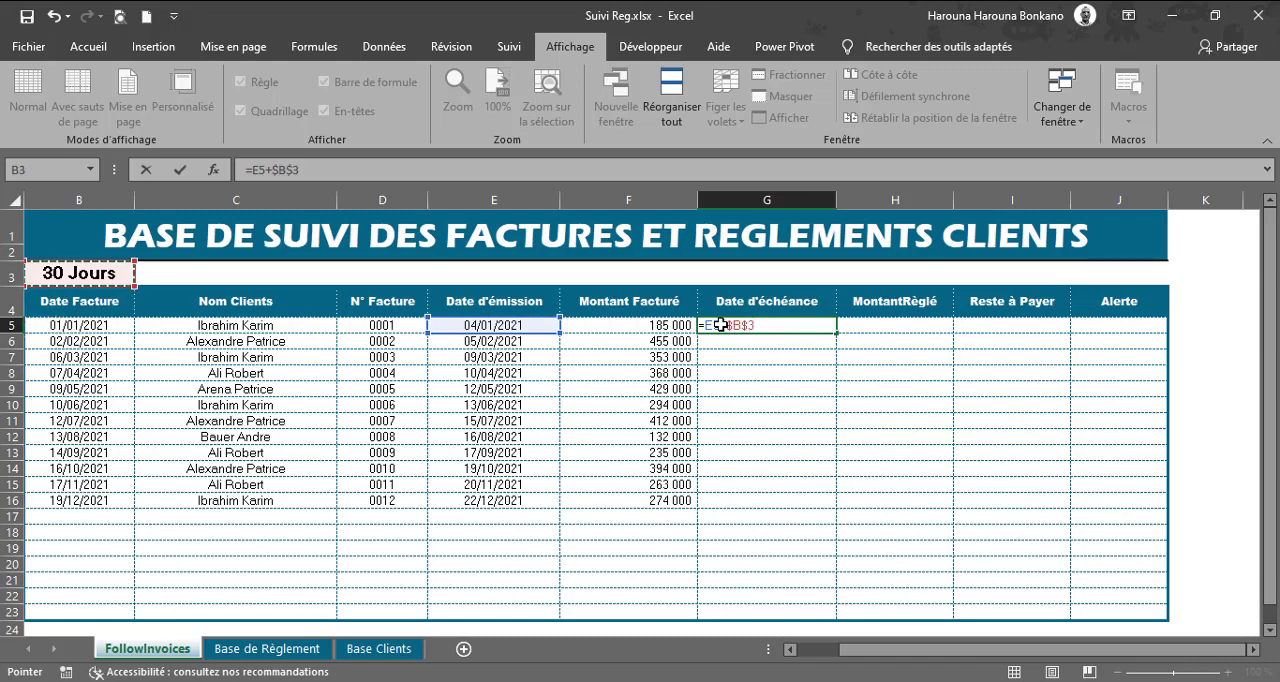
pyautogui.hotkey('ctrl', 'Return')
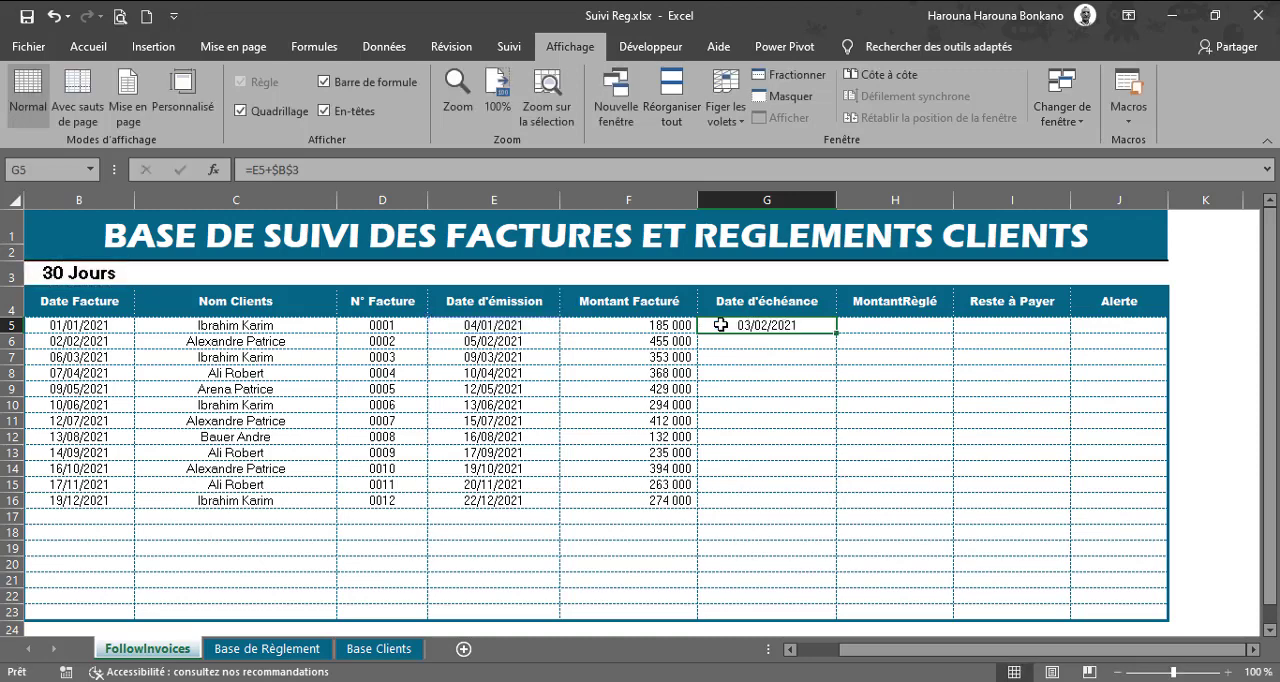
# Step: Fill the due-date formula from G5 down to G22 and change it across the range to =SI(B5="";"";E5+$B$3)
pyautogui.moveTo(838, 336); pyautogui.dragTo(849, 600)
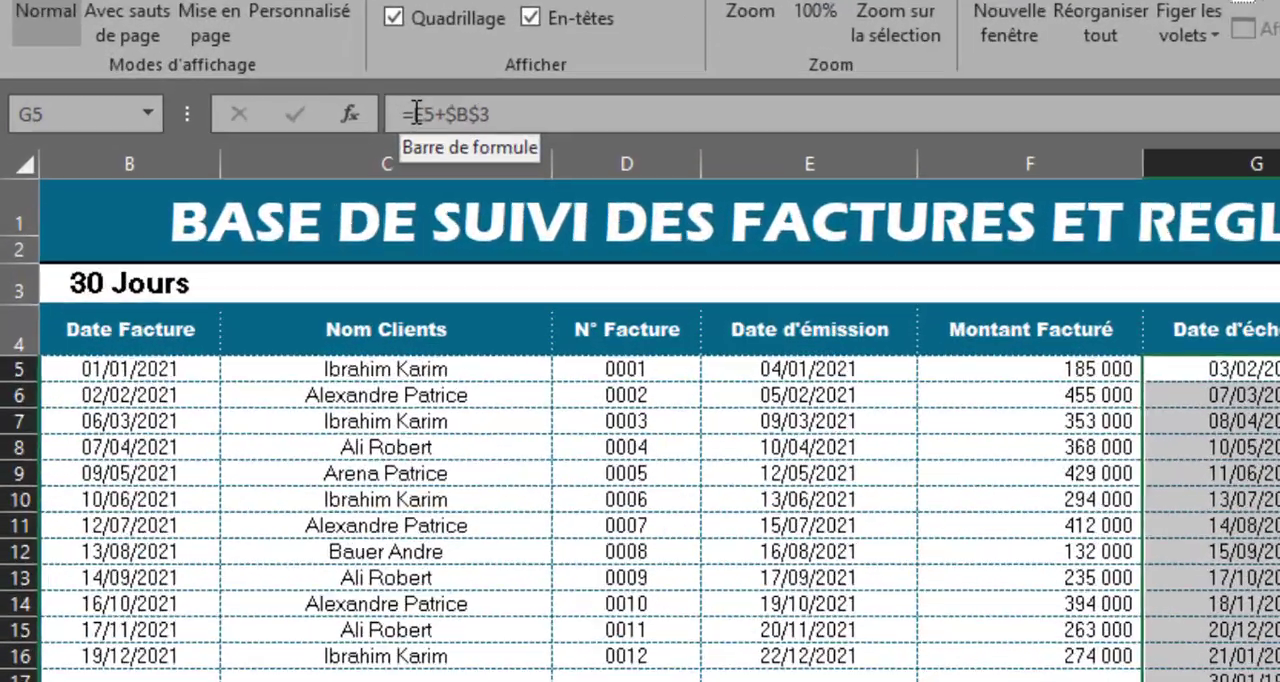
pyautogui.click(253, 170)
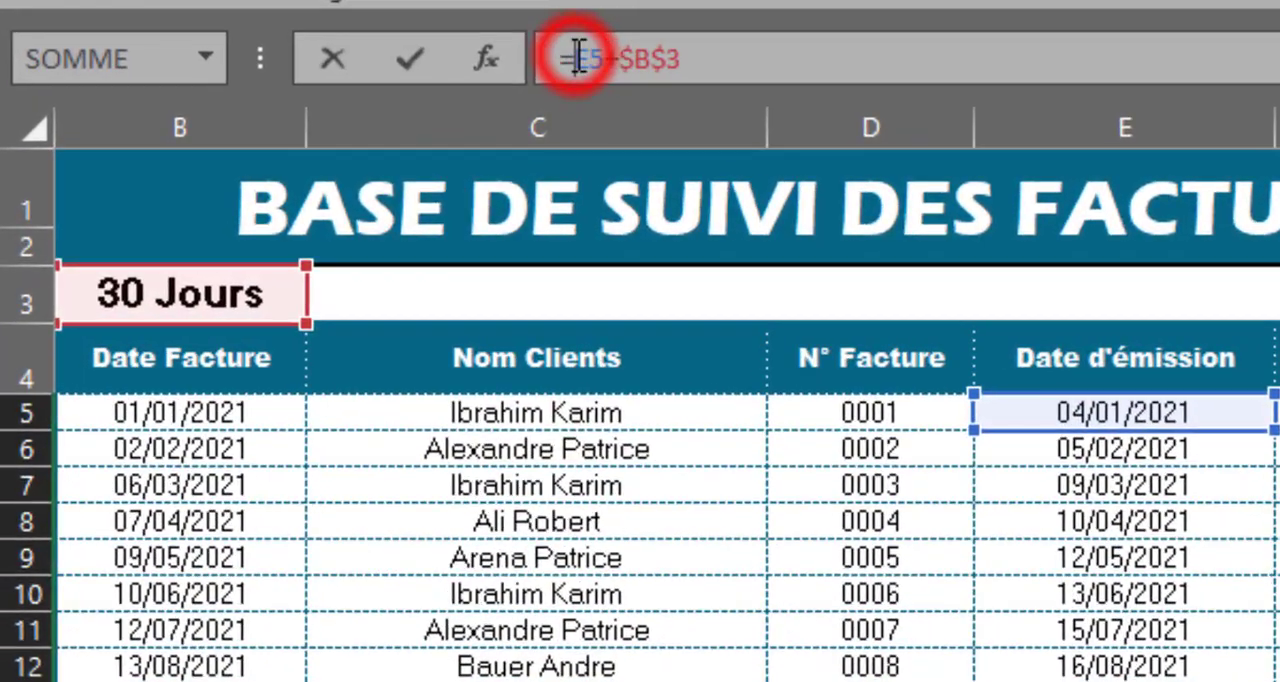
pyautogui.write('SI(')
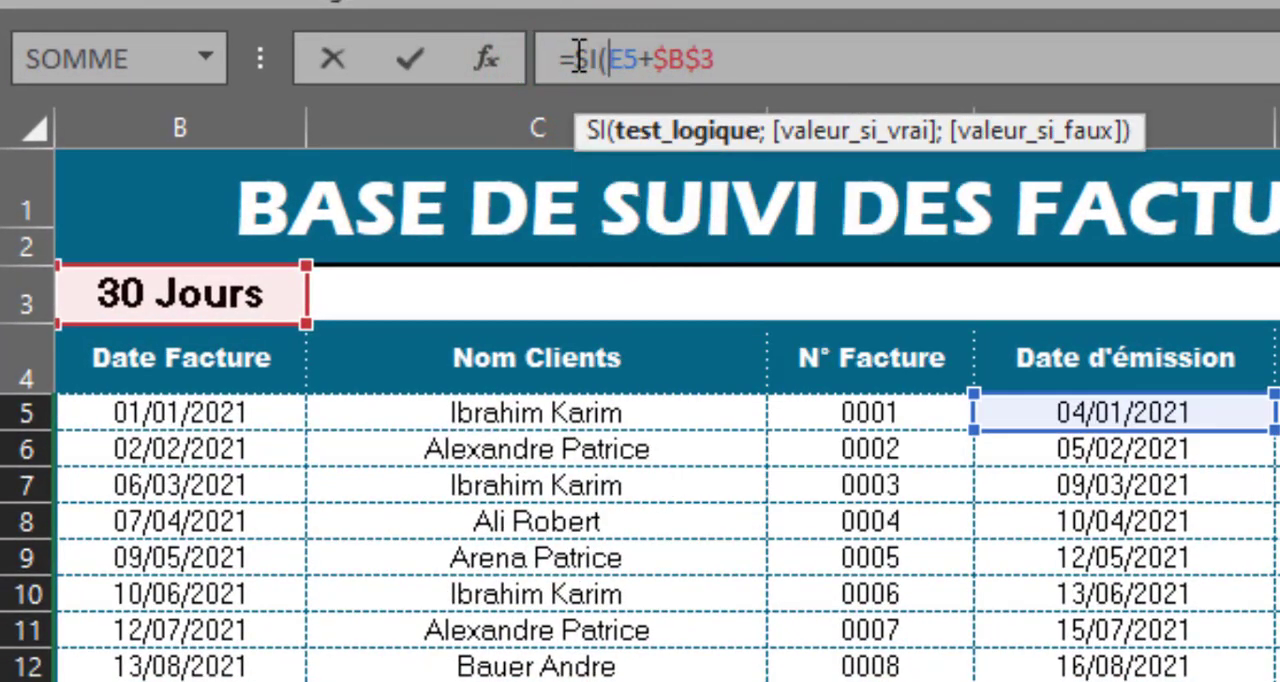
pyautogui.click(215, 411)
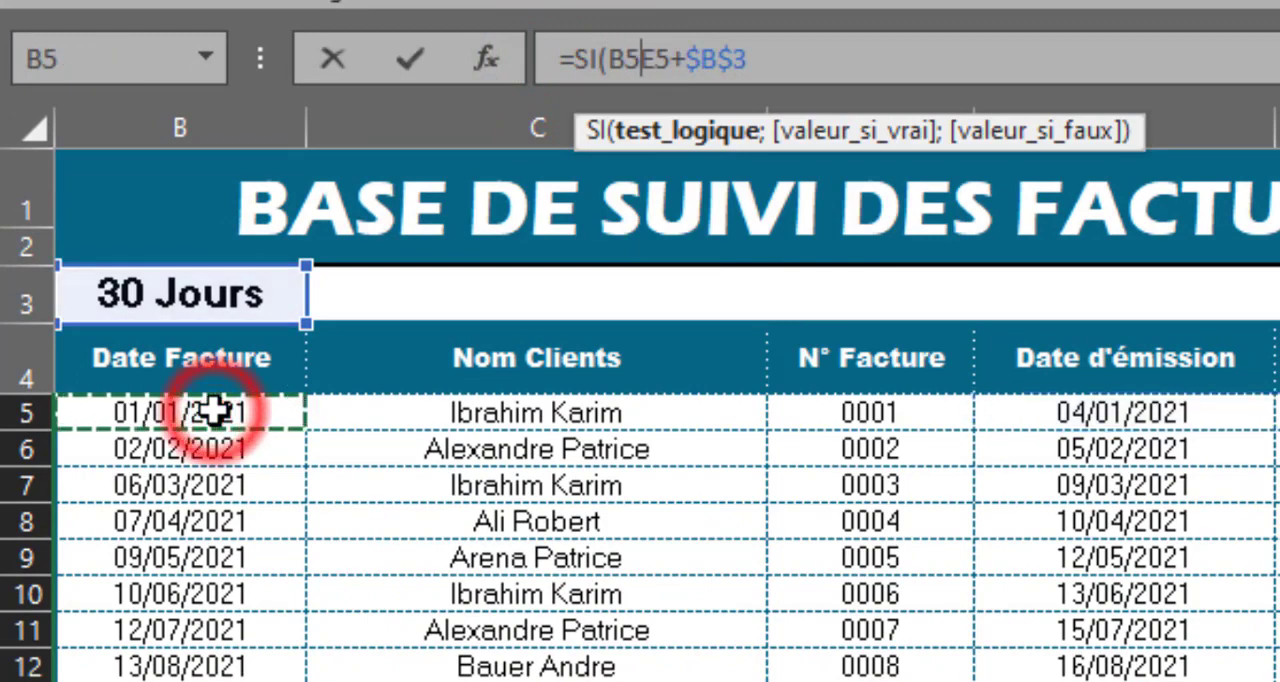
pyautogui.write('=""')
pyautogui.write(';"";')
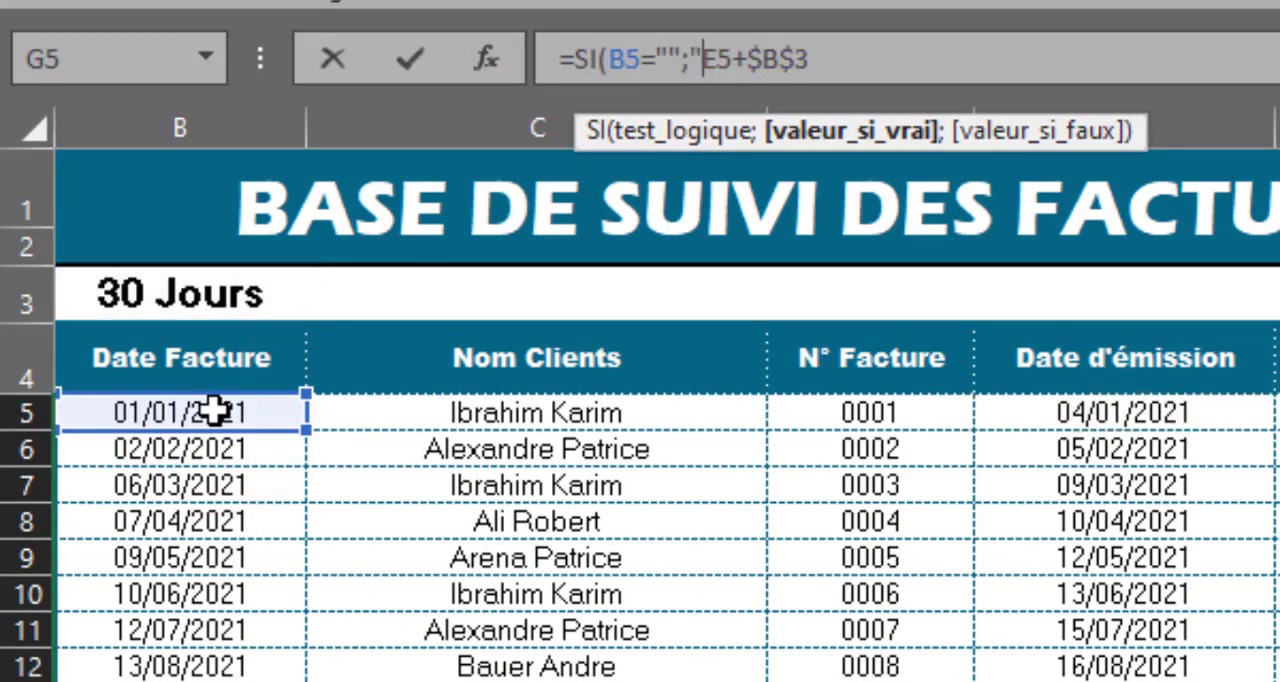
pyautogui.click(857, 57)
pyautogui.write(')')
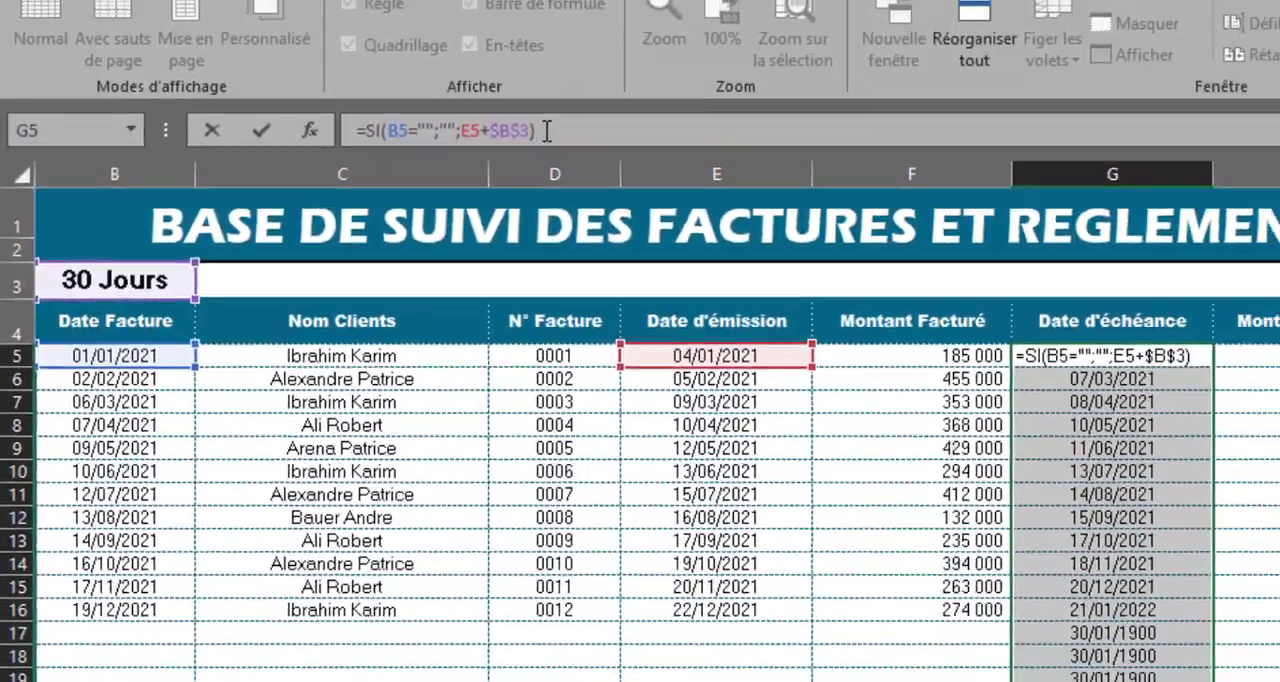
pyautogui.hotkey('ctrl', 'Return')
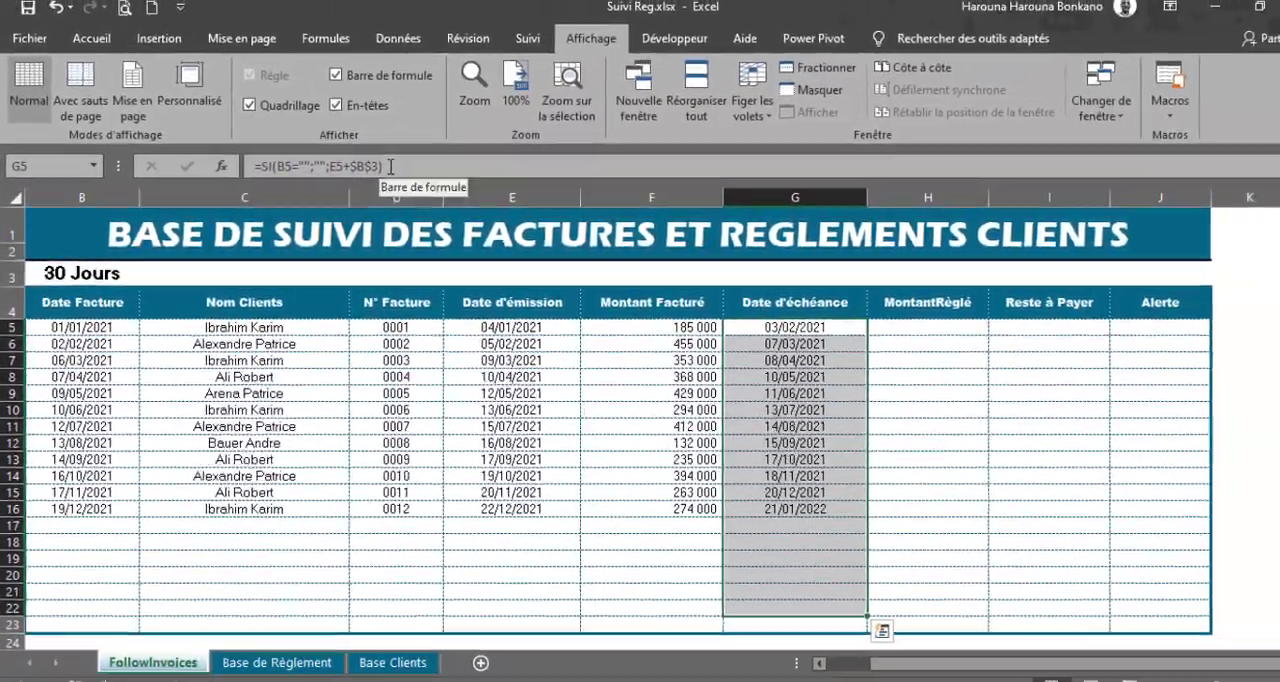
pyautogui.click(766, 376)
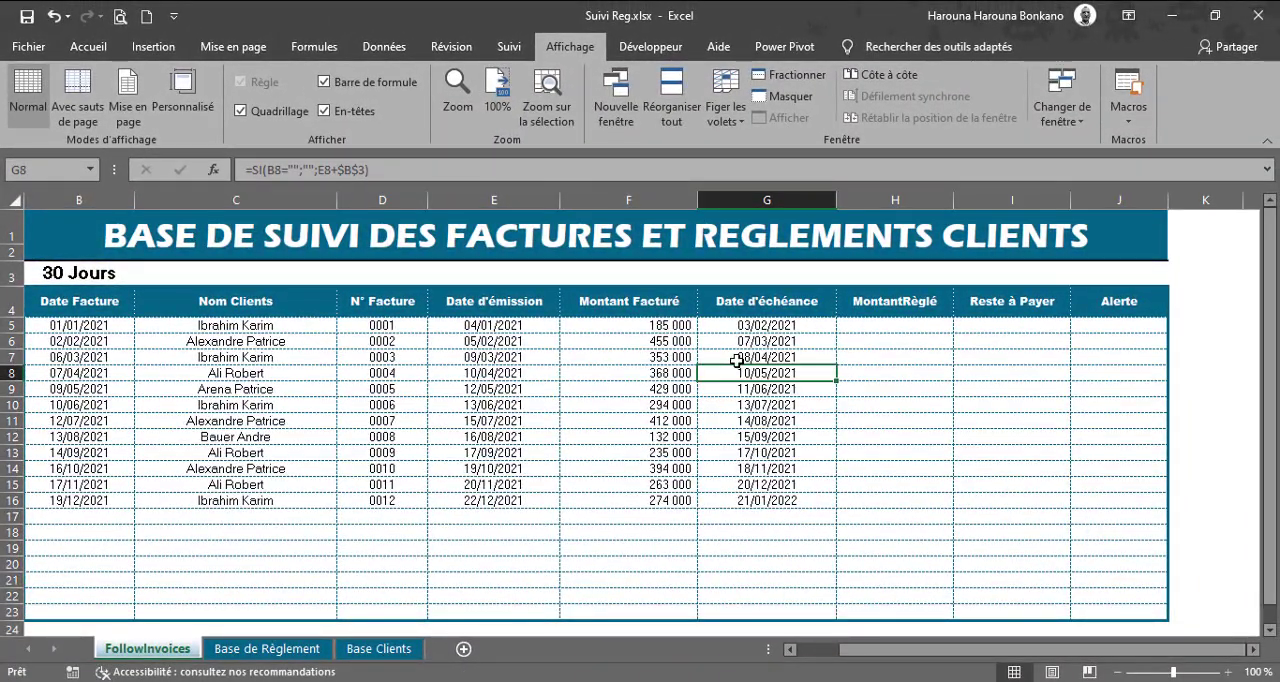
# Step: Calculate Reste à Payer in I5 with =F5-H5 and fill the formula down to I22
pyautogui.click(997, 323)
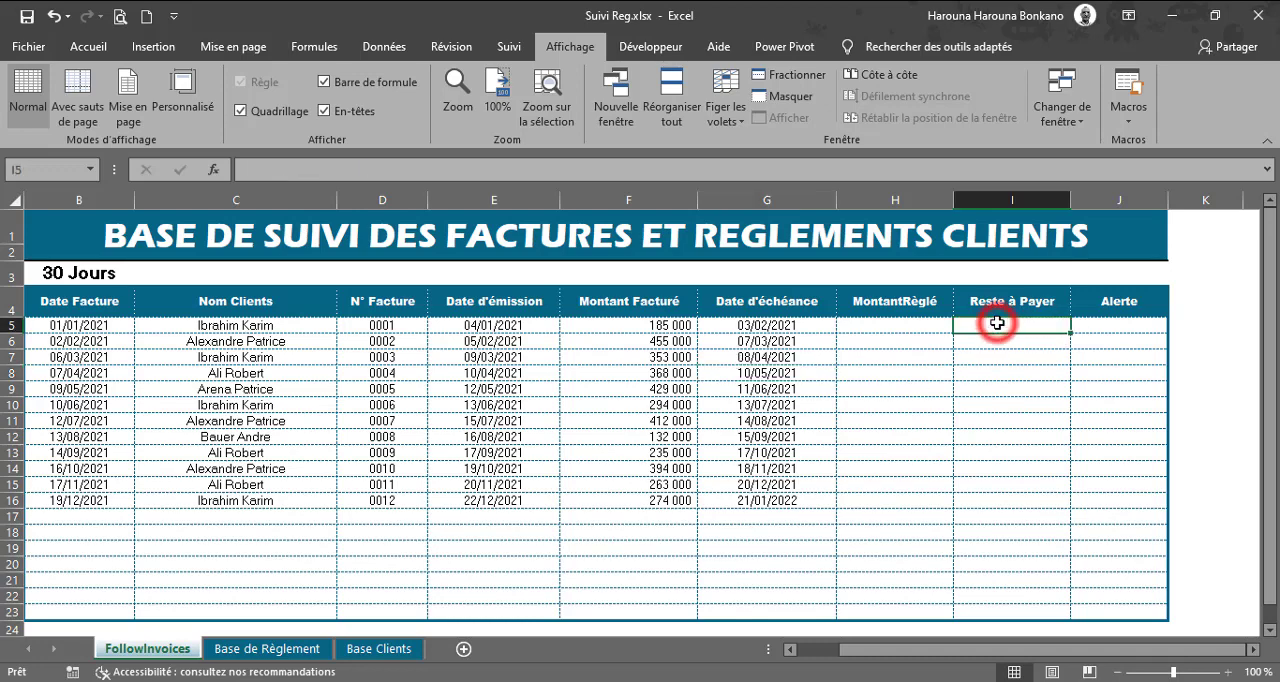
pyautogui.write('=')
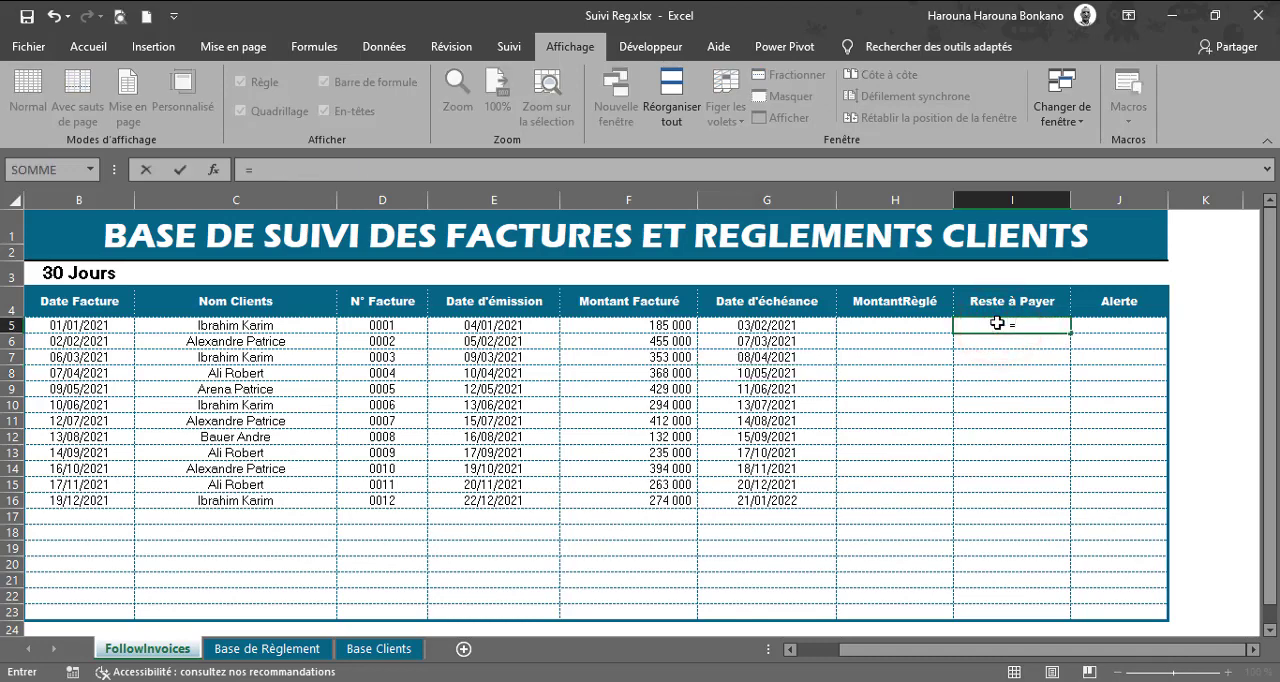
pyautogui.press('Left')
pyautogui.press('Left')
pyautogui.press('Left')
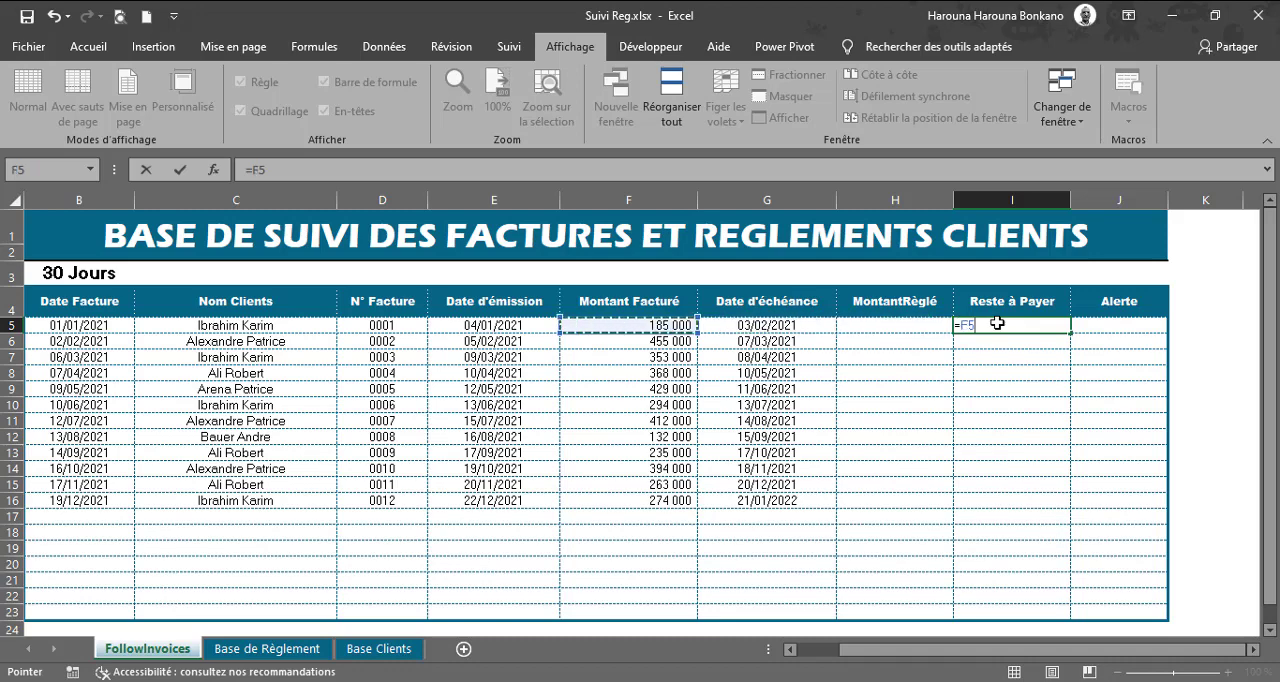
pyautogui.write('-')
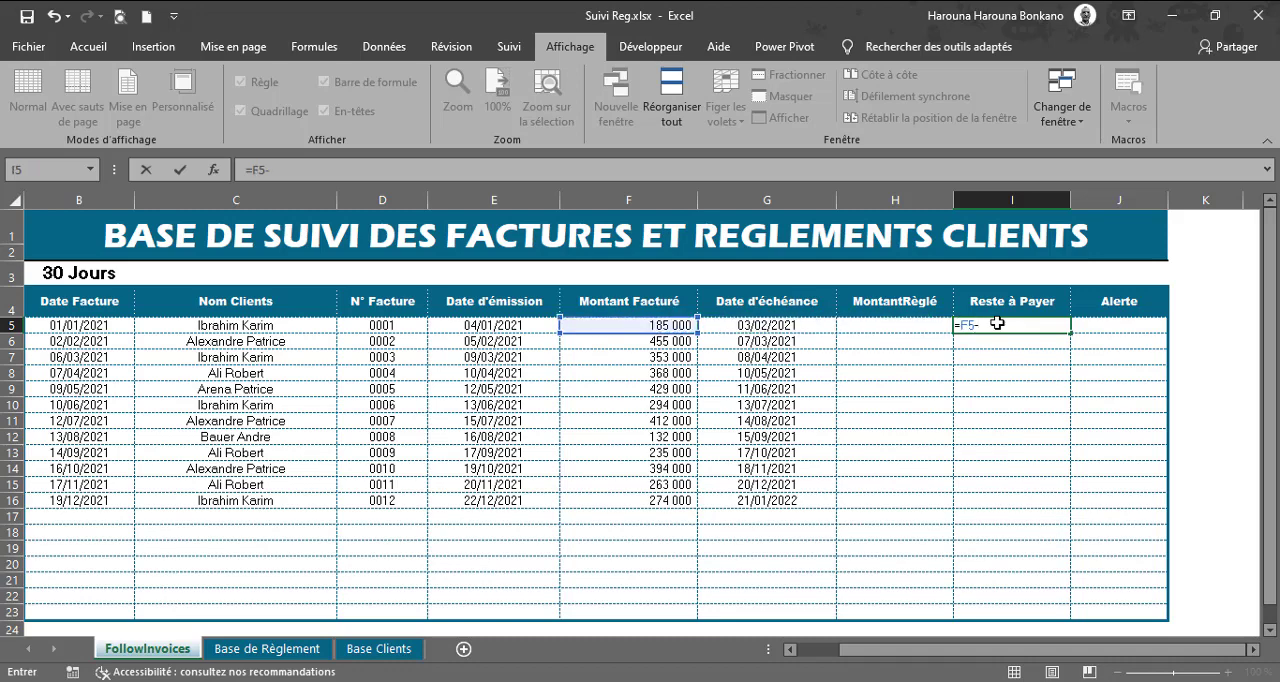
pyautogui.press('Left')
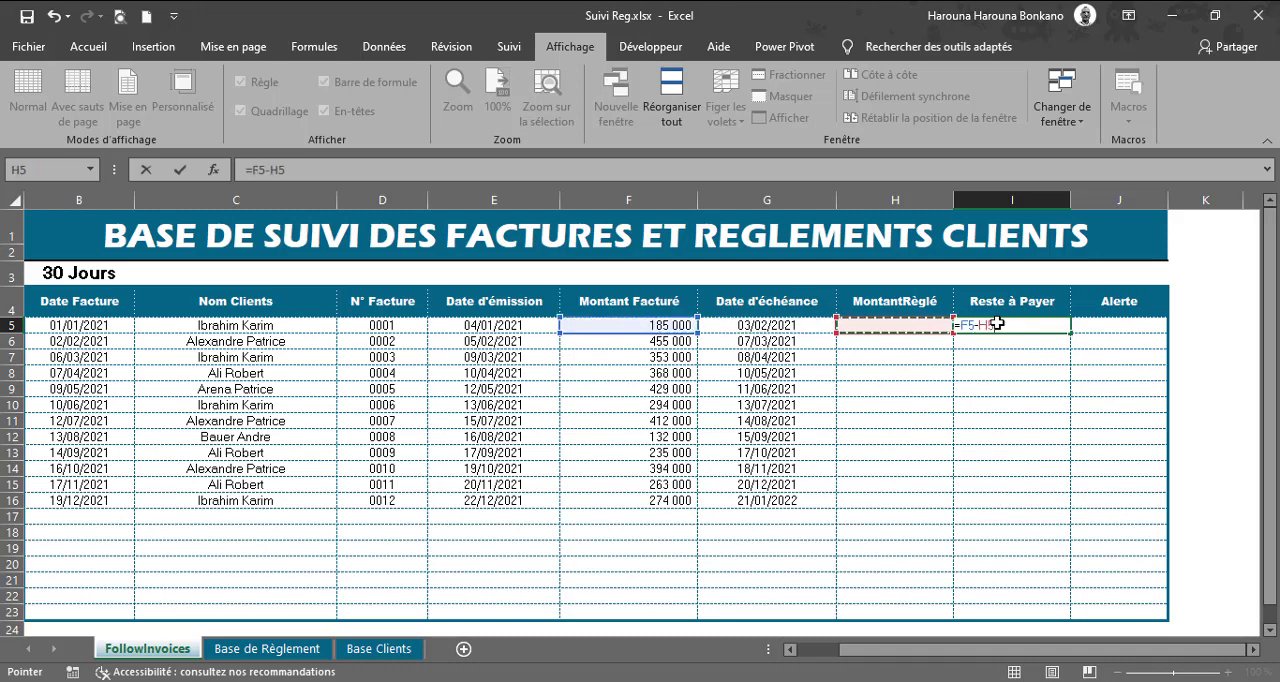
pyautogui.hotkey('ctrl', 'Return')
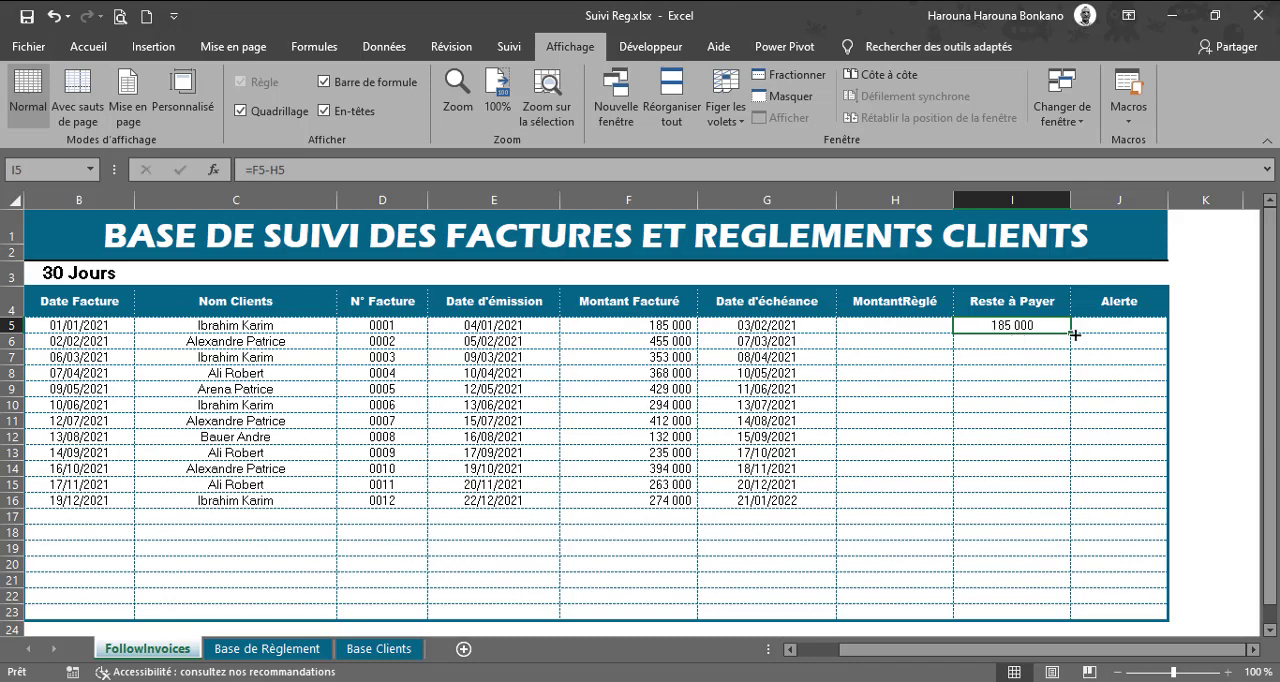
pyautogui.moveTo(1073, 335); pyautogui.dragTo(1069, 600)
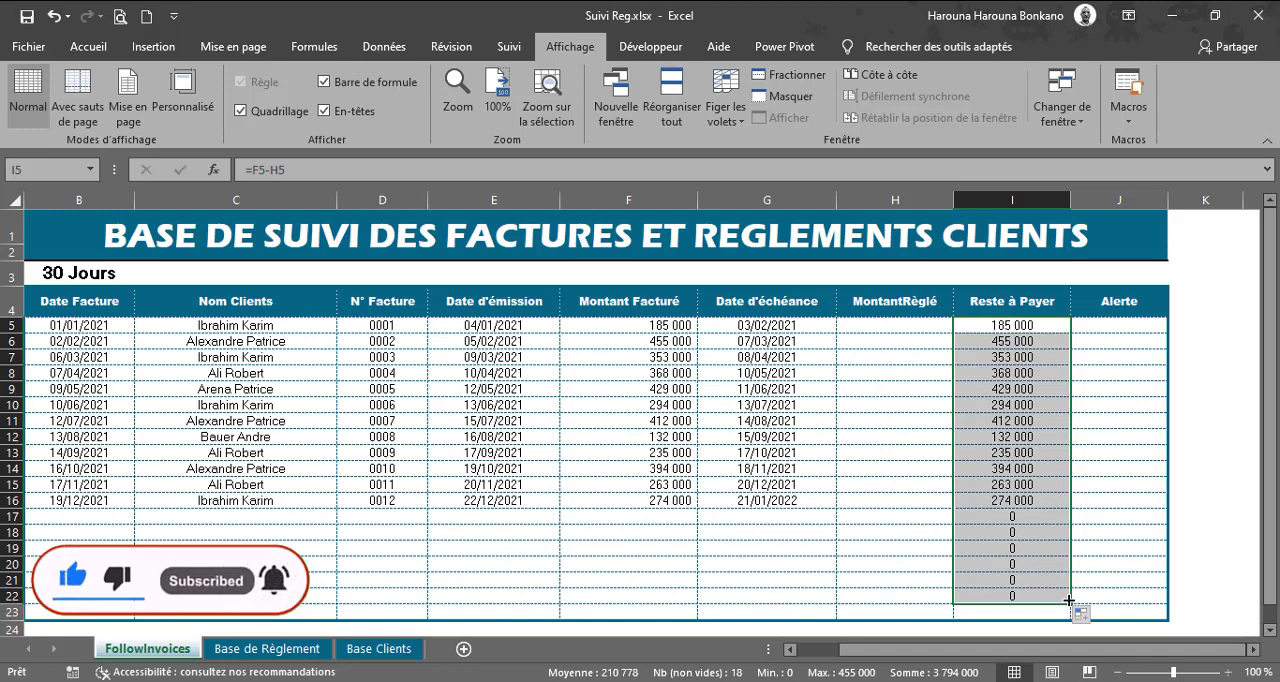
# Step: Record a payment in row 5 of Base de Règlement: first client in the list, date 11/12/2021, Montant Règlé 200000
pyautogui.click(873, 321)
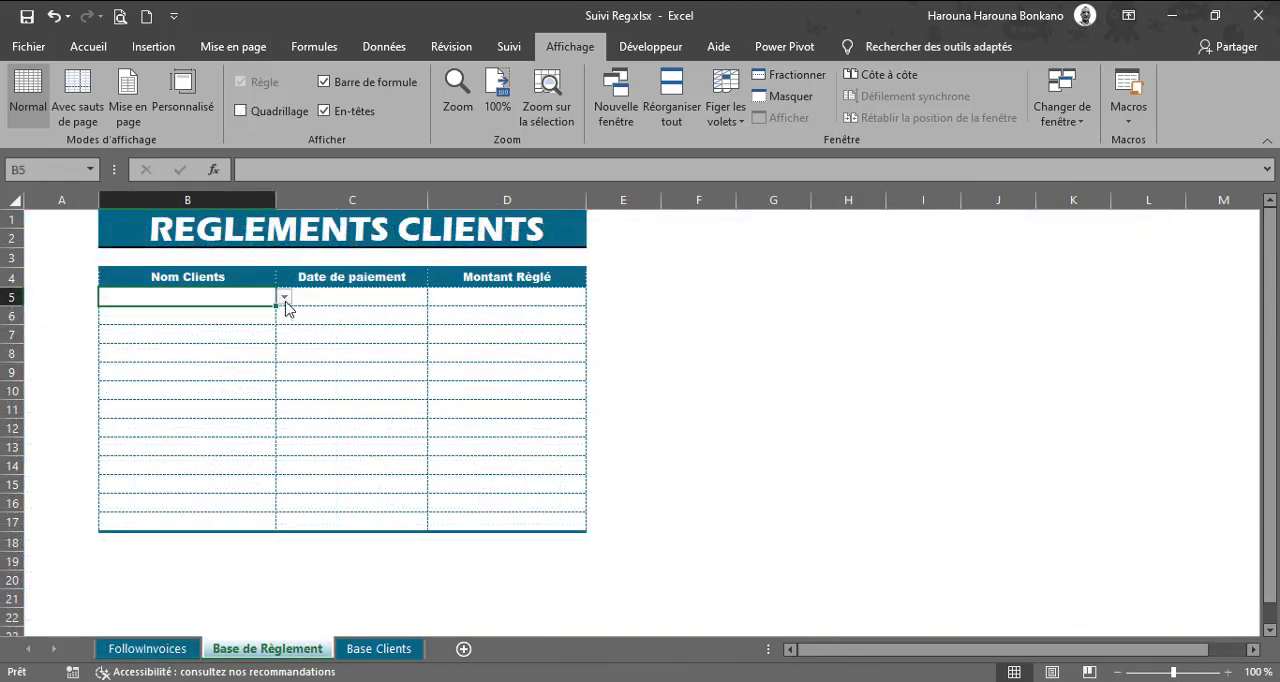
pyautogui.click(285, 299)
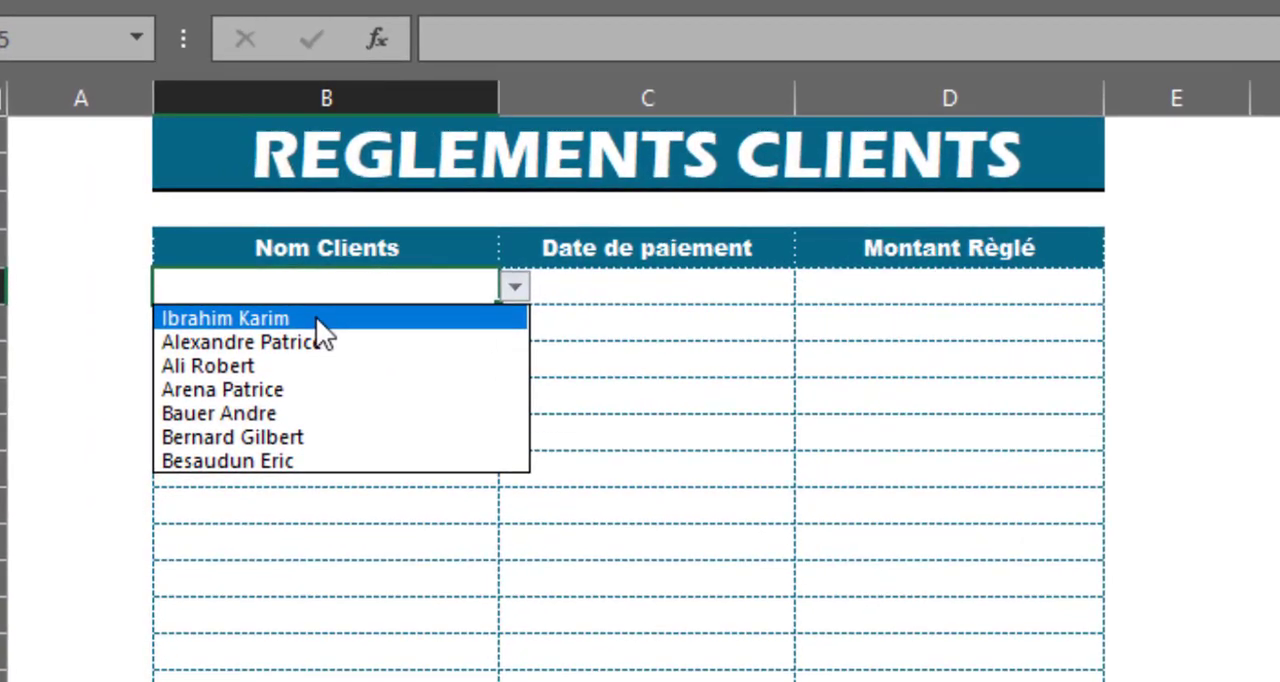
pyautogui.click(316, 317)
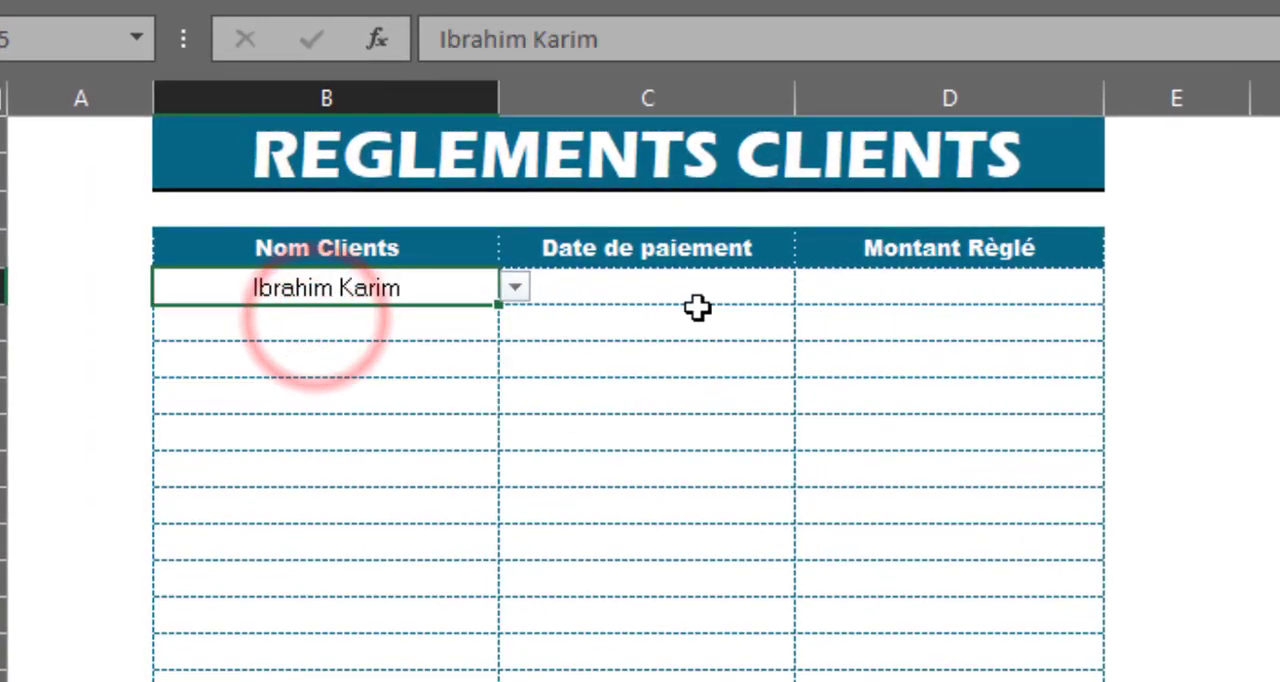
pyautogui.click(669, 297)
pyautogui.write('11')
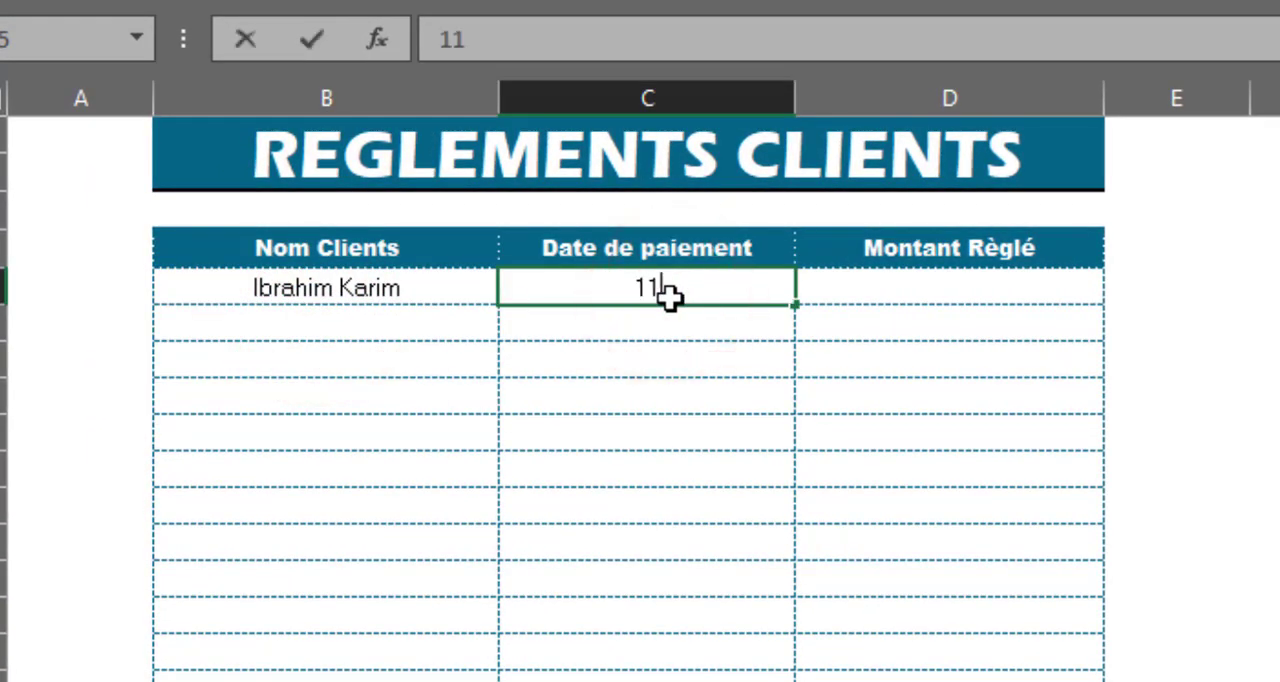
pyautogui.write('/12/2021')
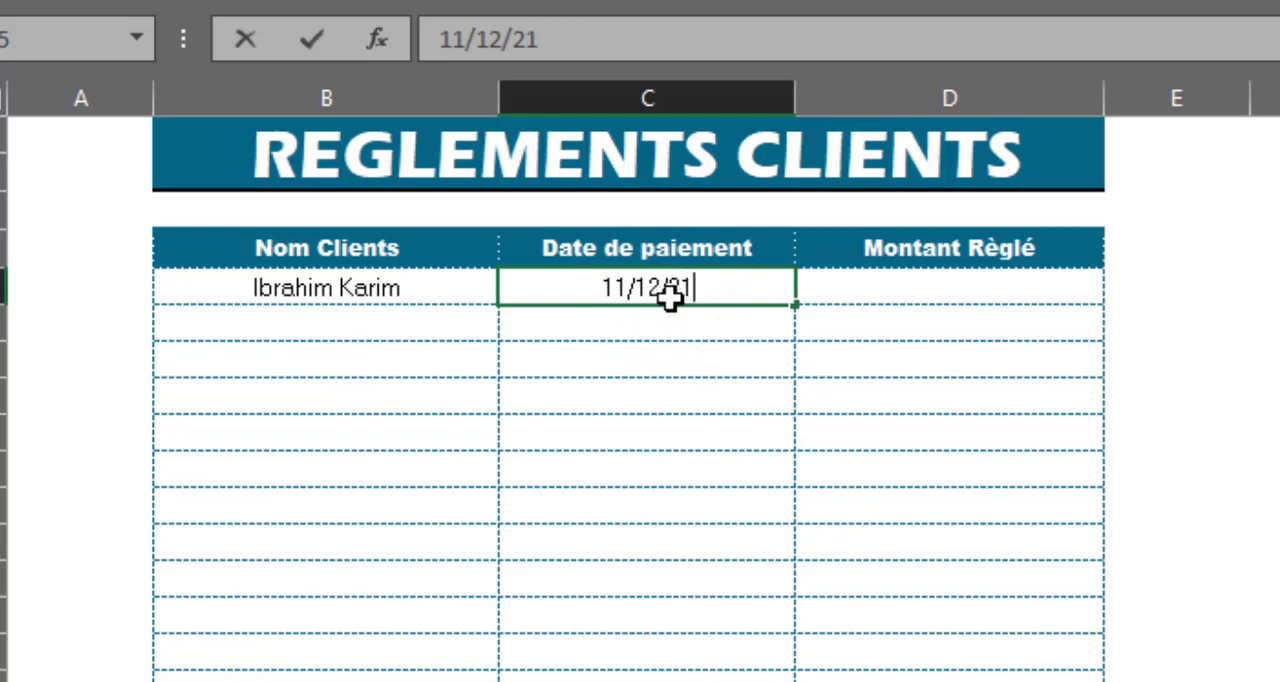
pyautogui.press('Tab')
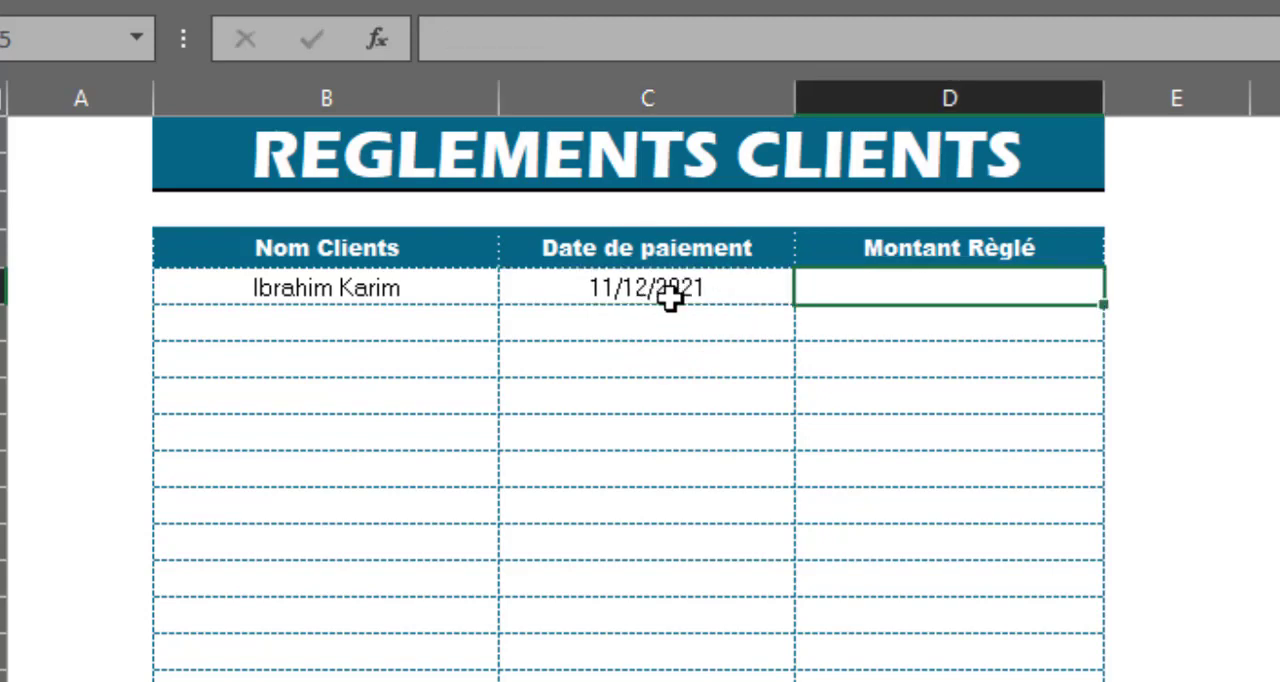
pyautogui.write('200000')
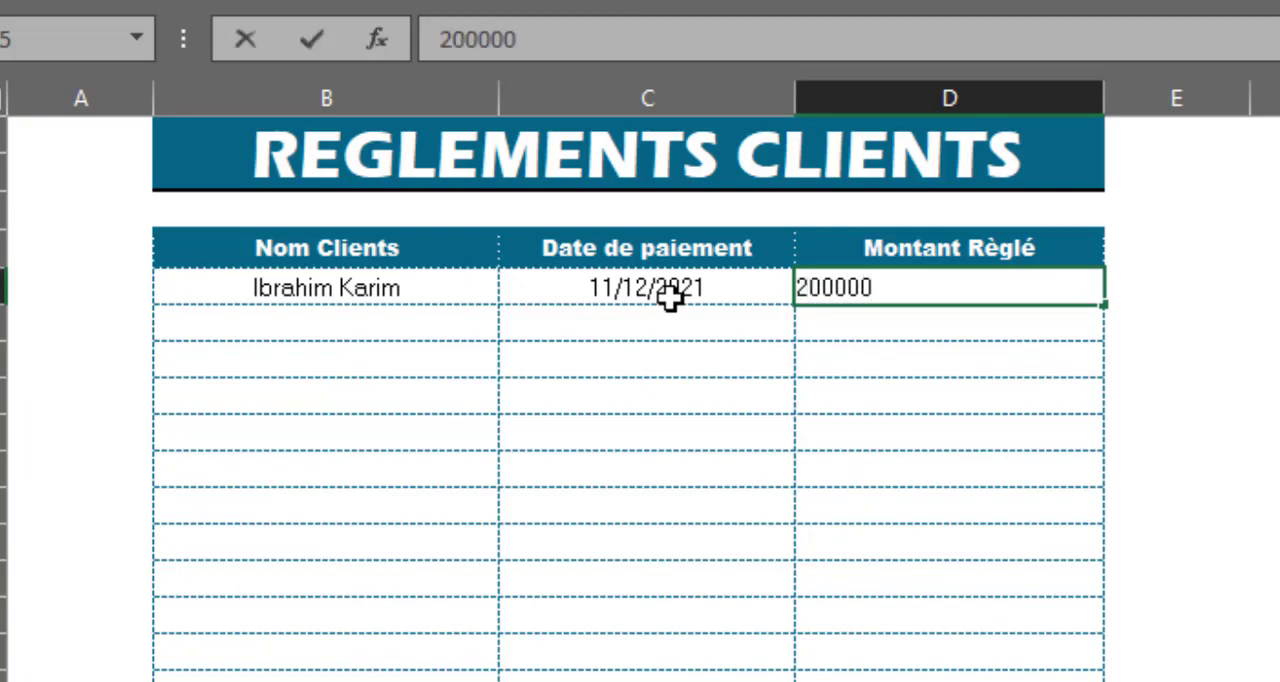
pyautogui.press('Return')
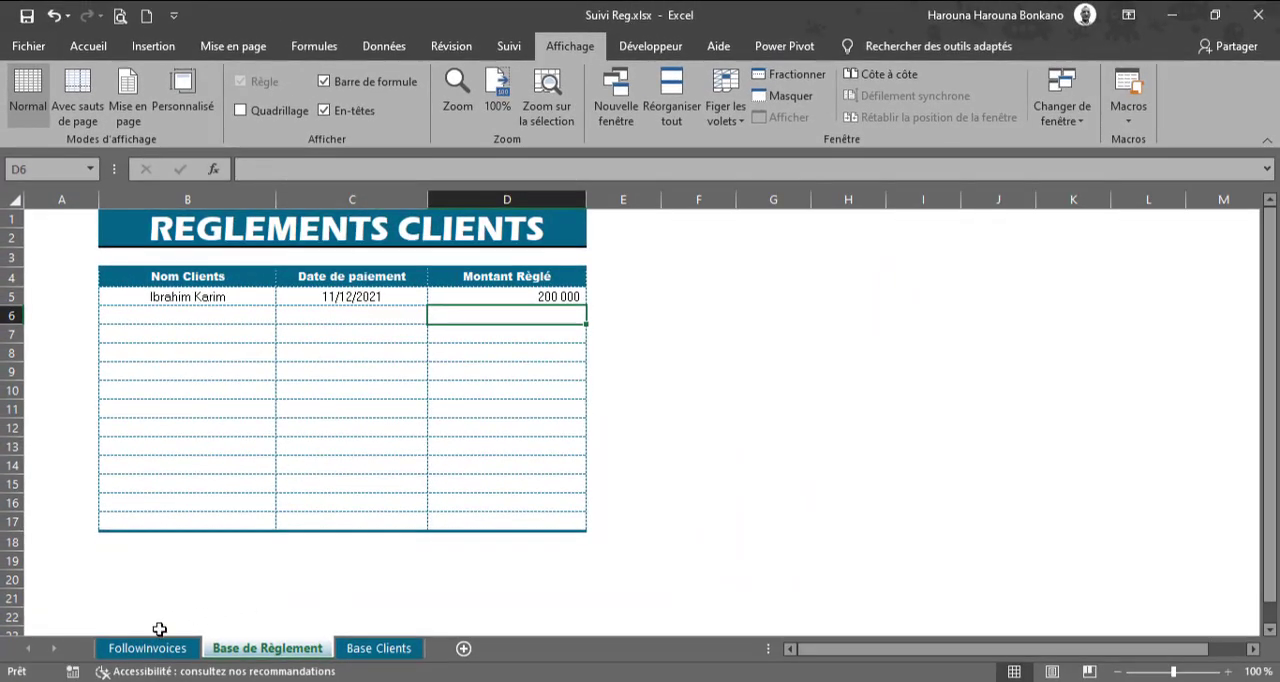
# Step: Compare the MontantRèglé column in FollowInvoices with the client payment rows in Base de Règlement
pyautogui.click(165, 648)
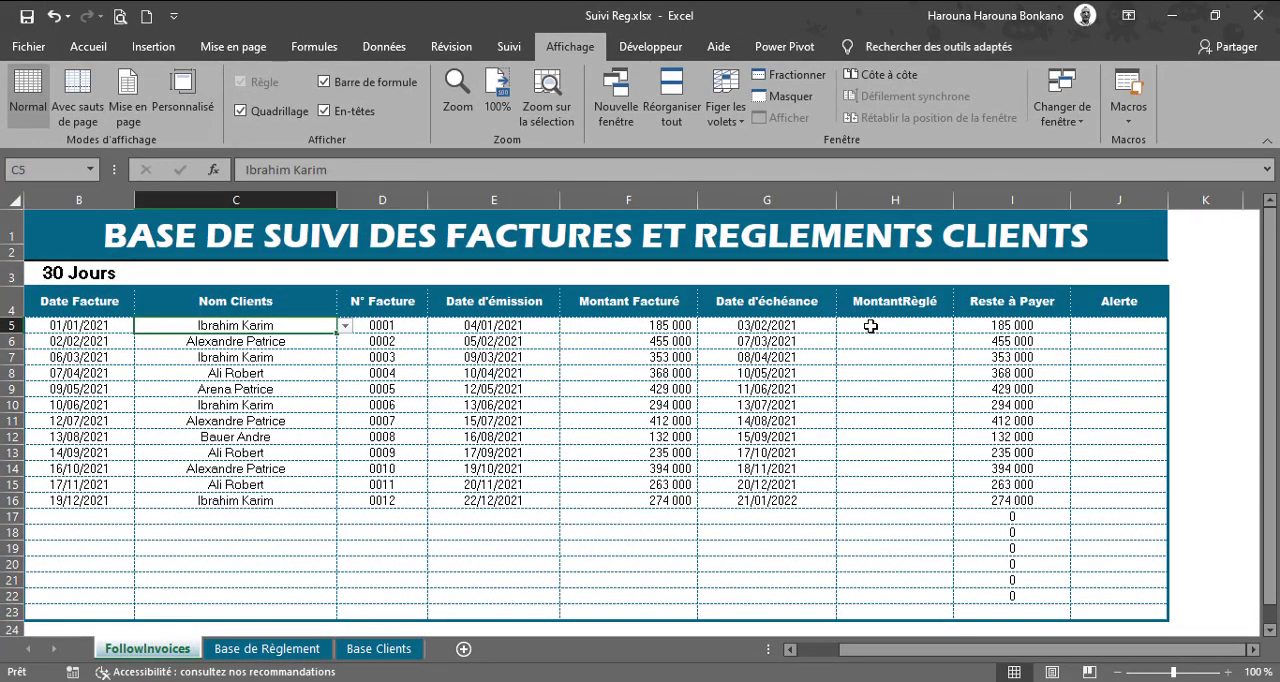
pyautogui.click(871, 326)
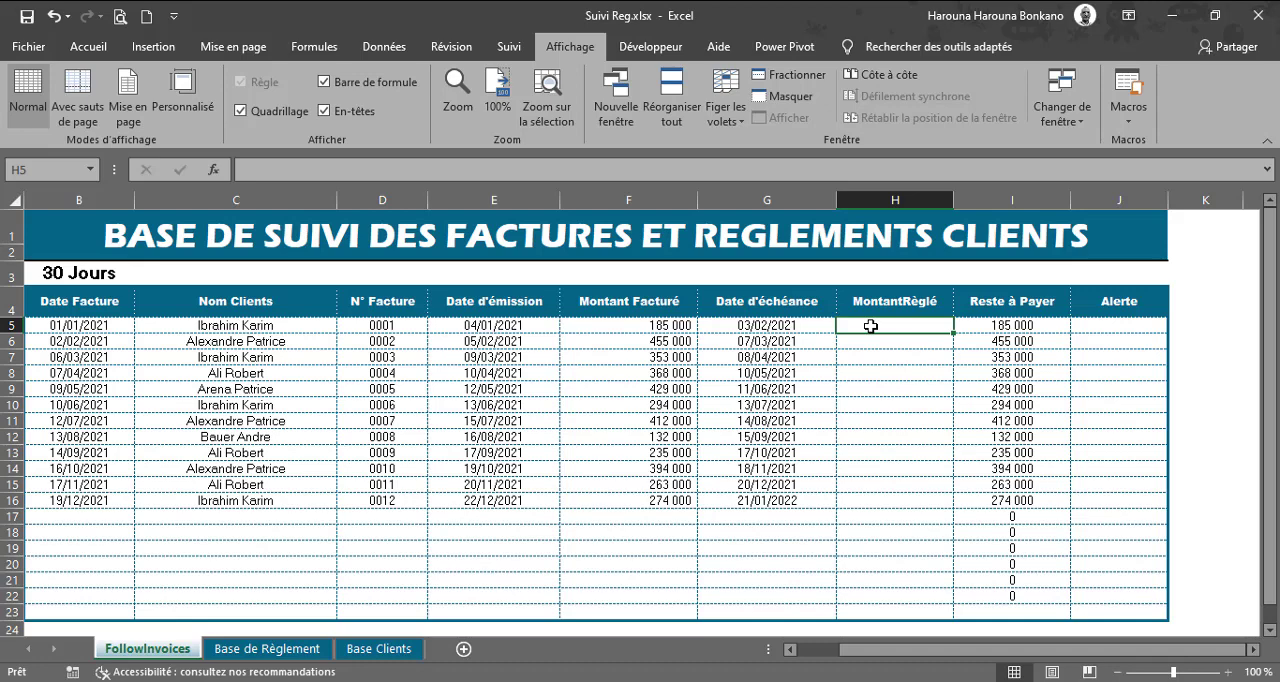
pyautogui.click(300, 648)
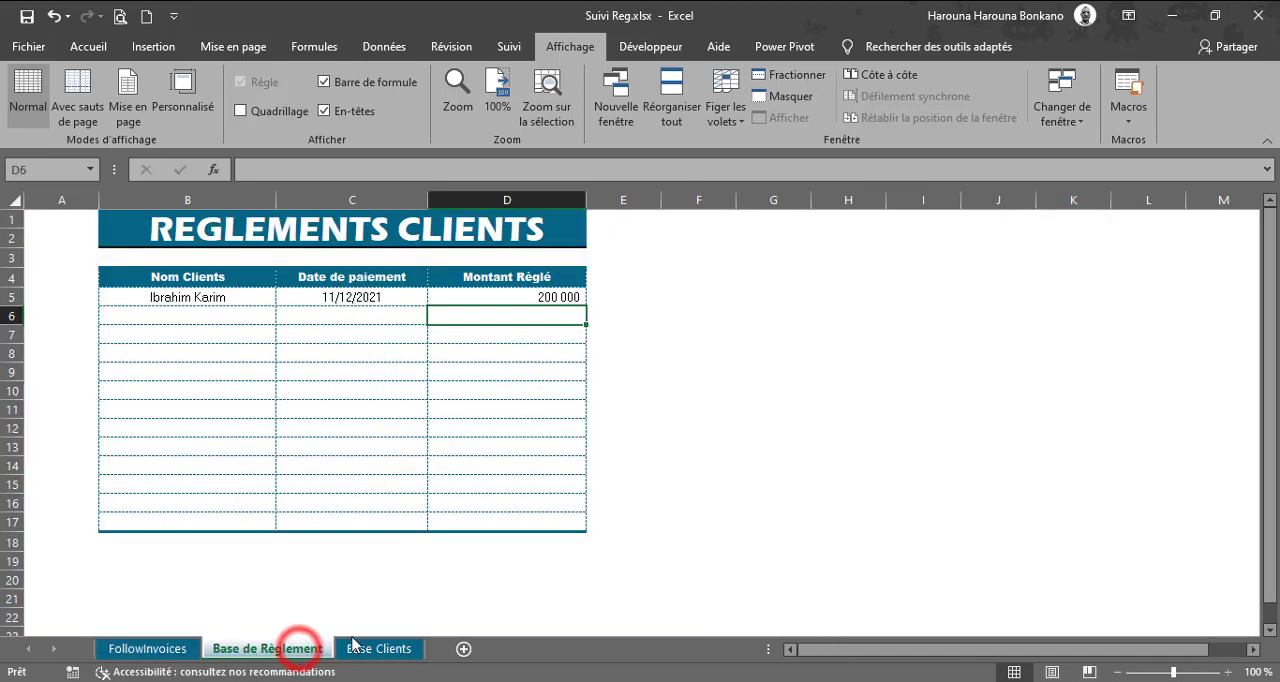
pyautogui.click(194, 323)
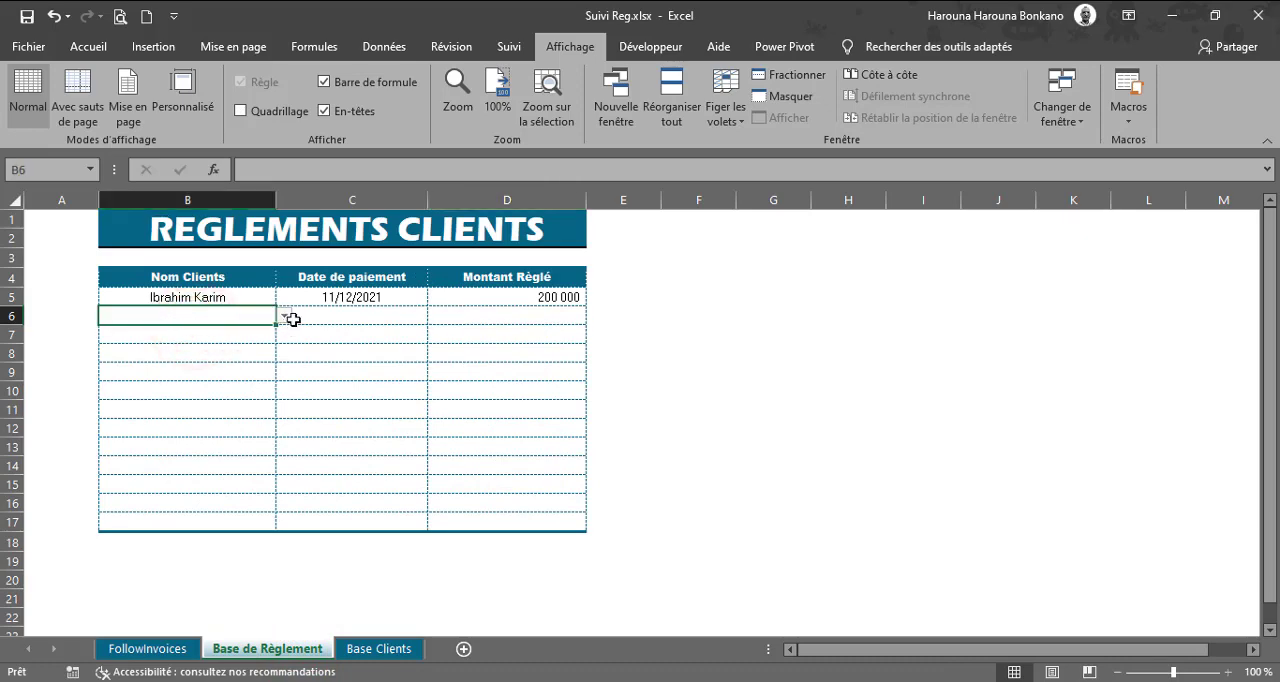
pyautogui.click(168, 648)
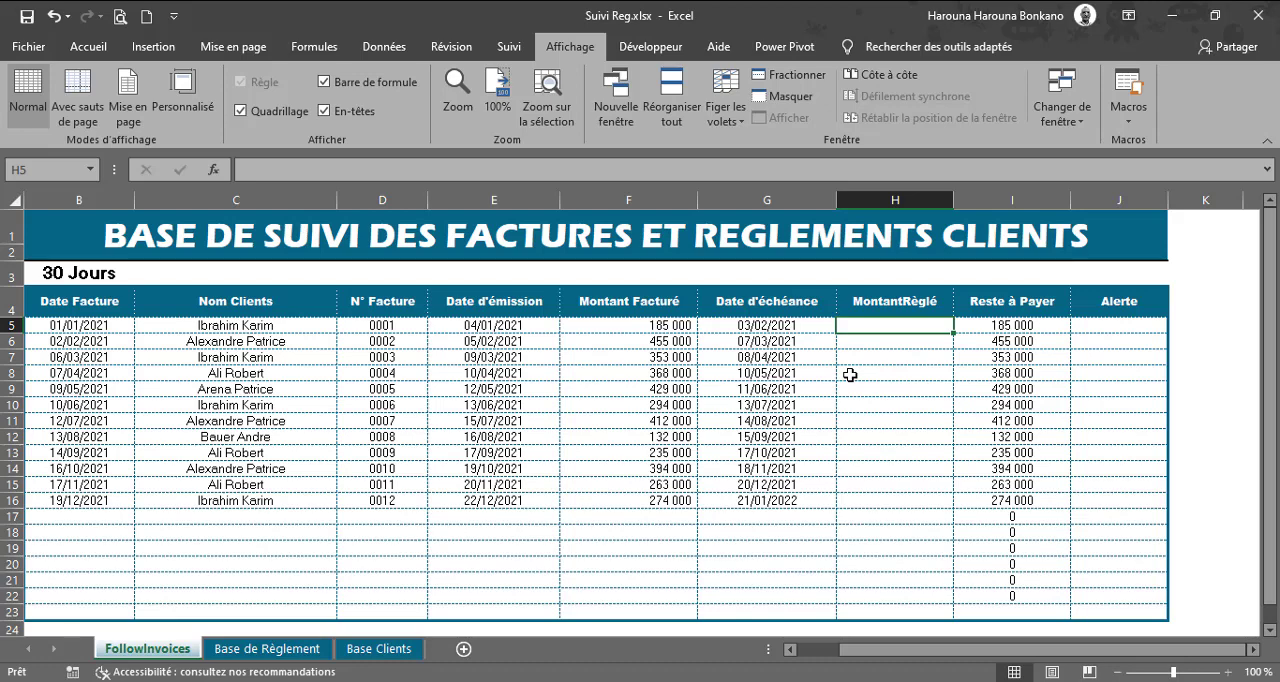
# Step: Start a SOMME.SI formula in H5 of FollowInvoices with range 'Base de Règlement'!$B$5:$B$17 and criterion FollowInvoices!C5
pyautogui.write('=SOMME.SI(')
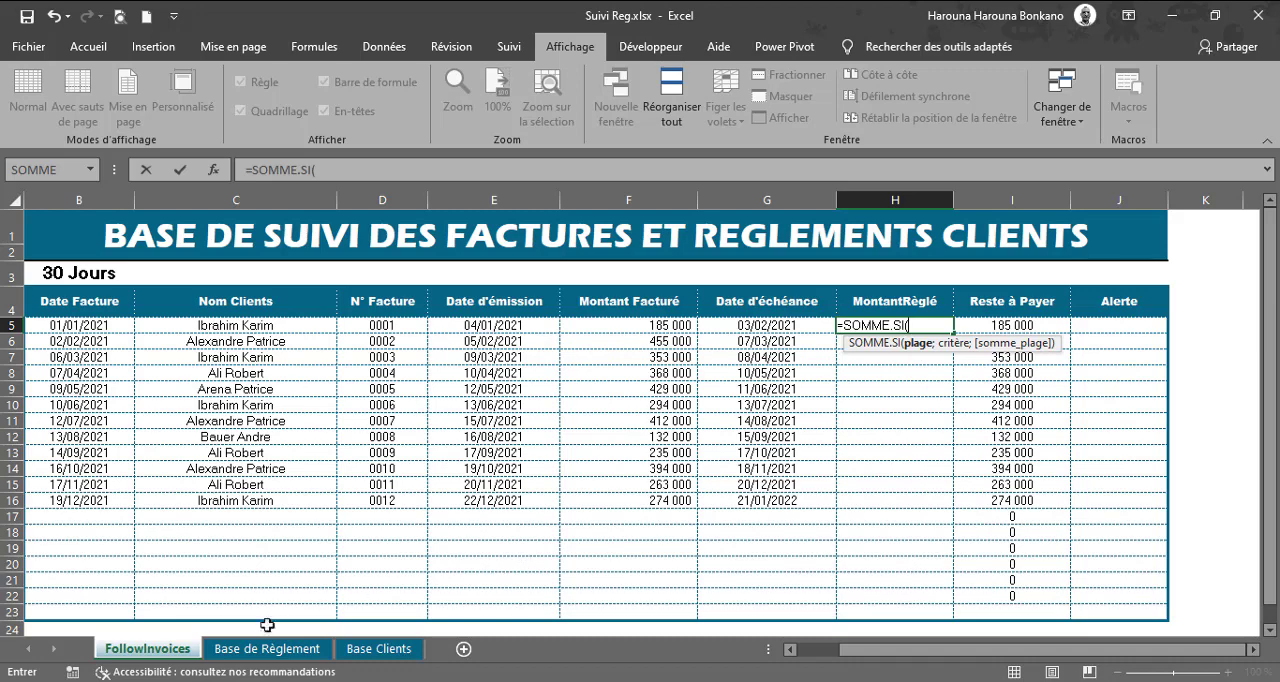
pyautogui.click(266, 649)
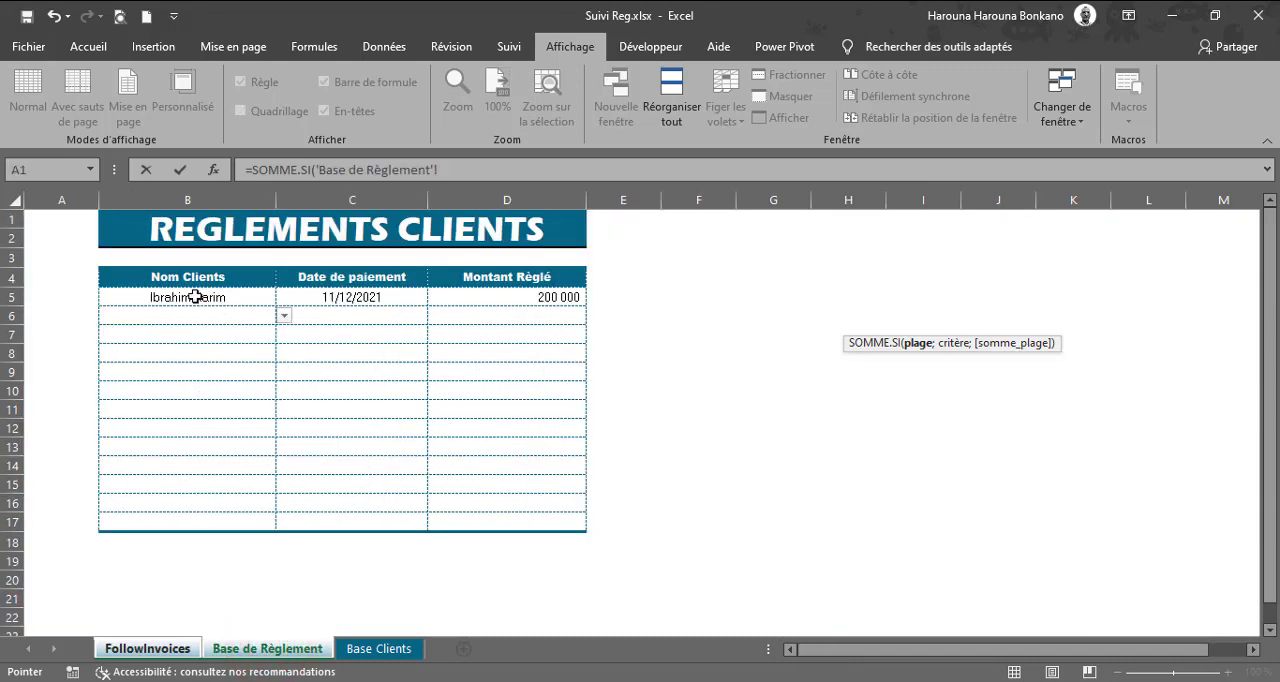
pyautogui.moveTo(195, 297); pyautogui.dragTo(187, 516)
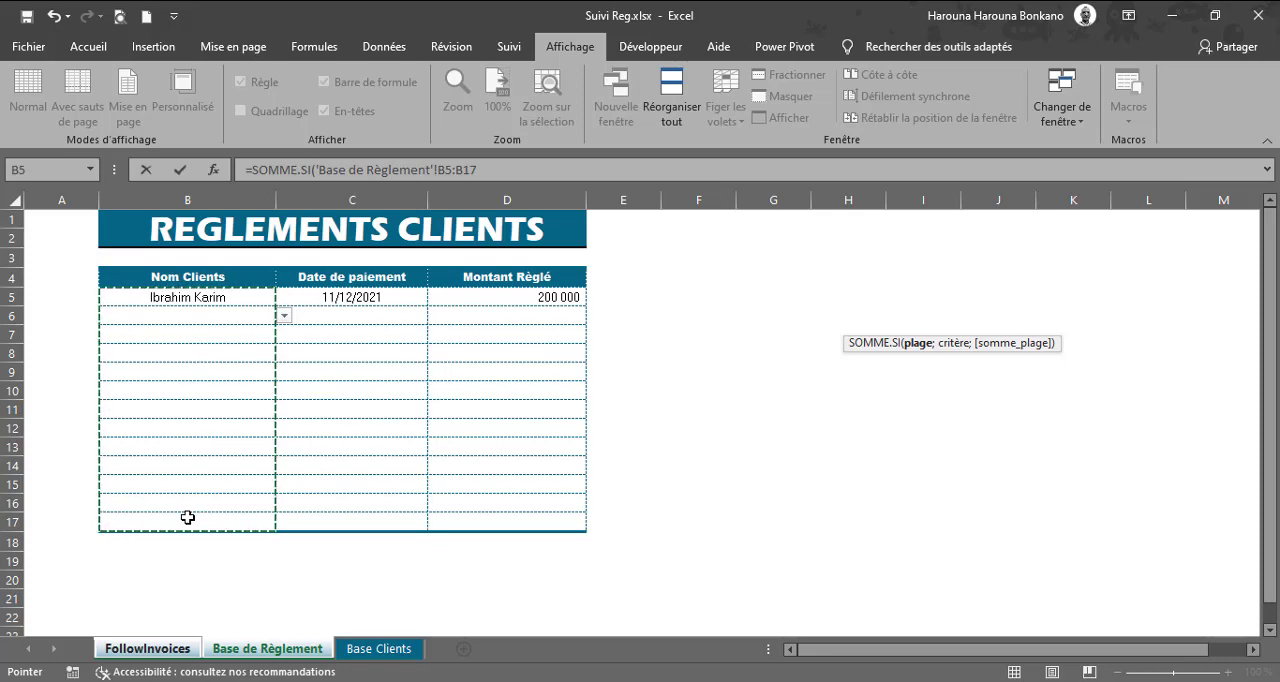
pyautogui.press('F4')
pyautogui.write(';')
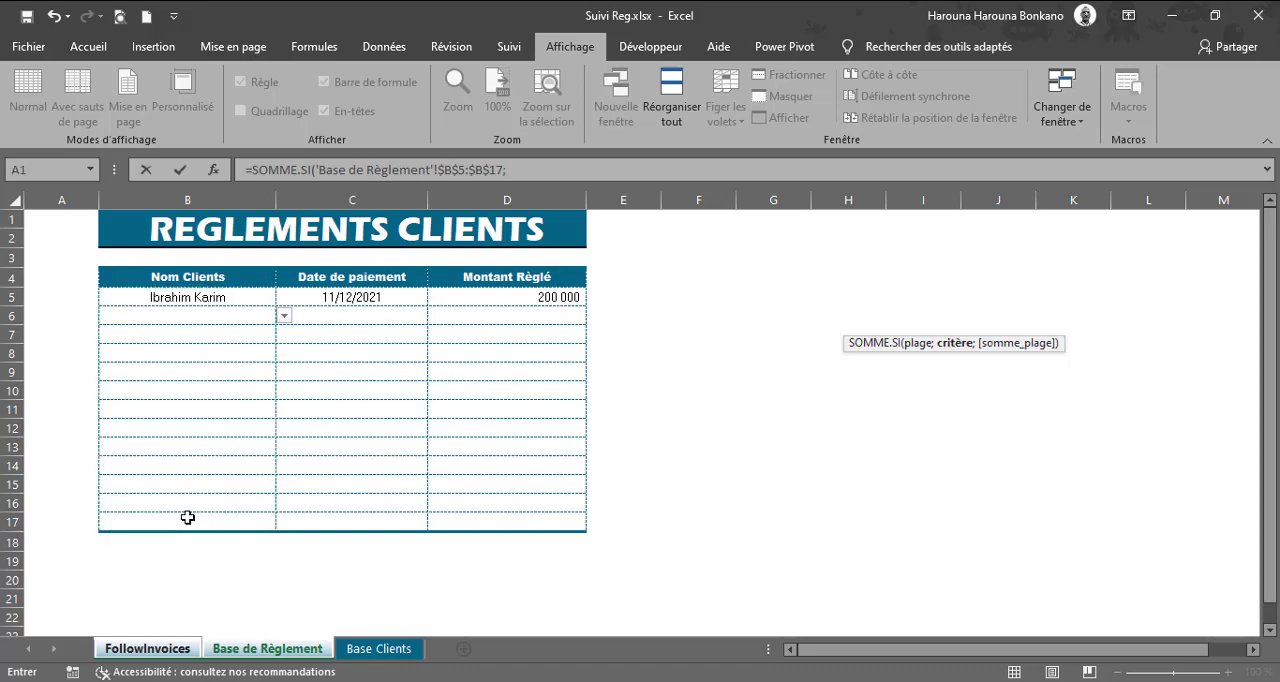
pyautogui.click(150, 648)
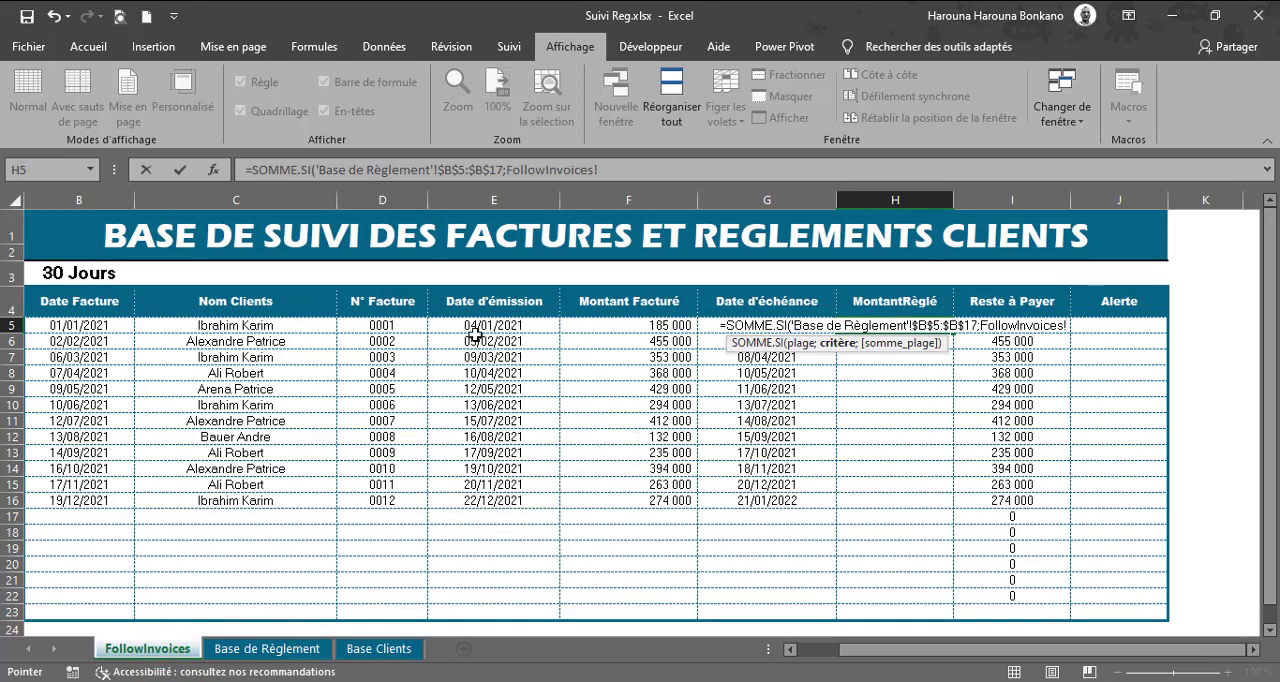
pyautogui.click(226, 326)
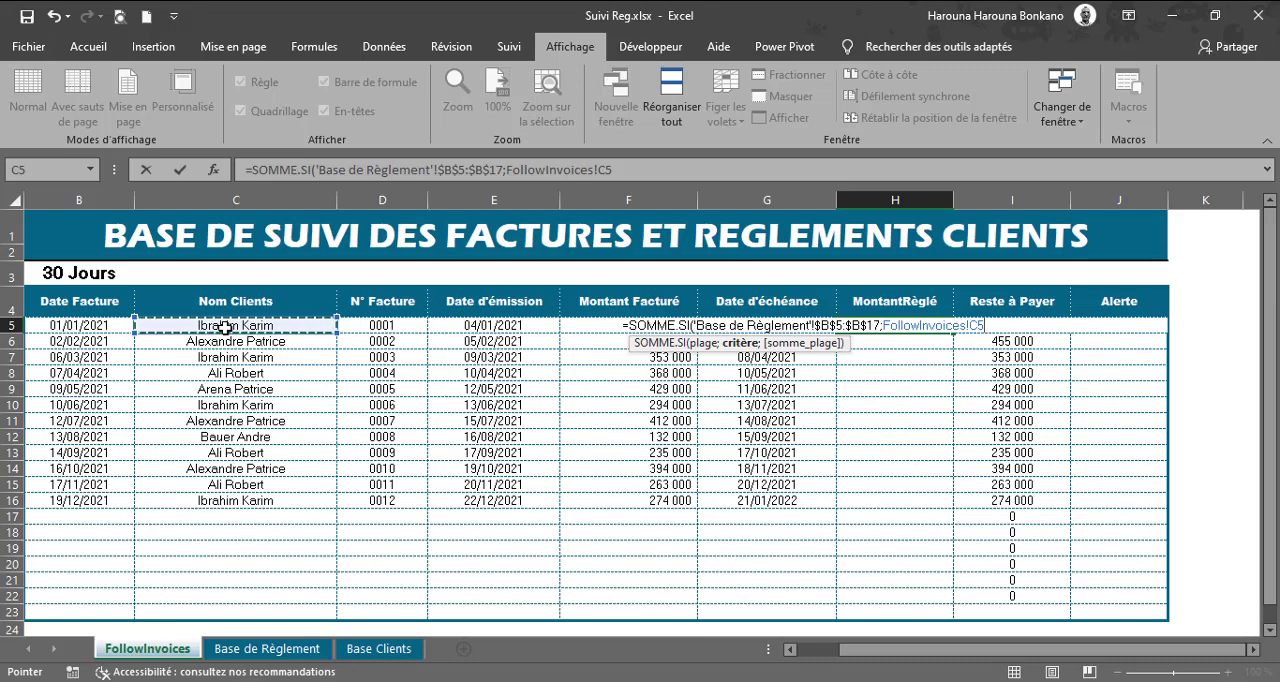
pyautogui.write(';')
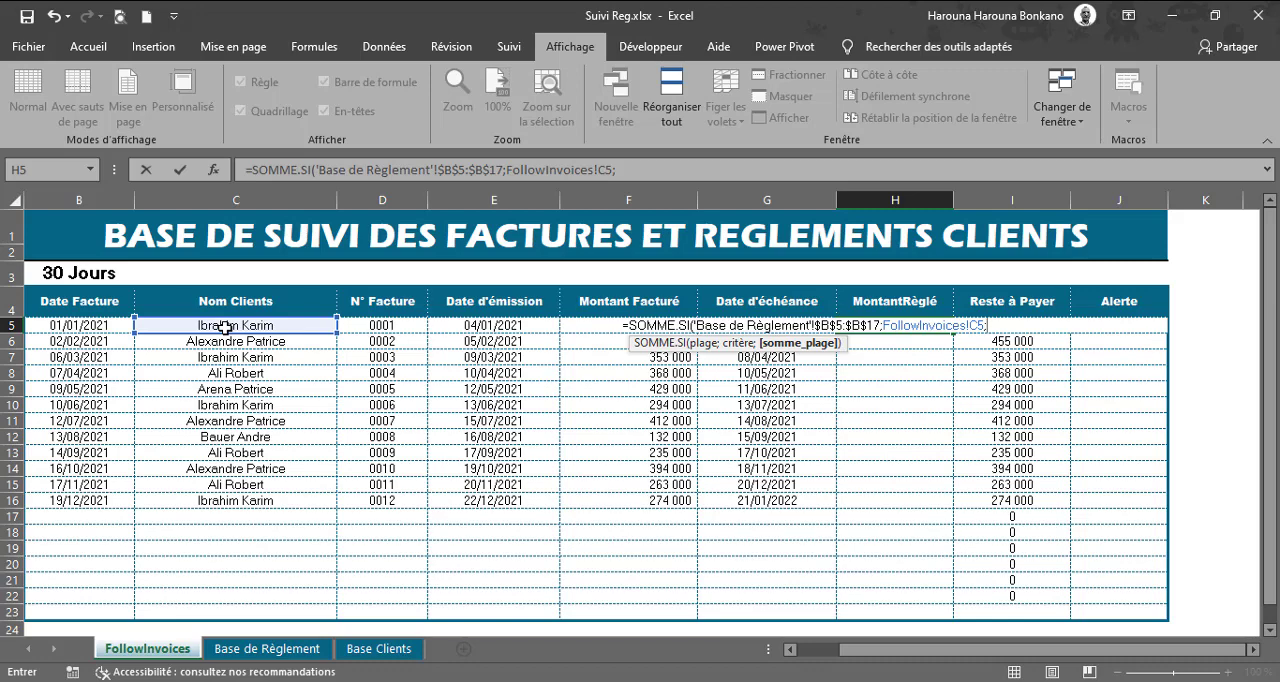
# Step: Complete the H5 formula with sum range 'Base de Règlement'!$D$5:$D$17 and fill it down to H22
pyautogui.click(246, 650)
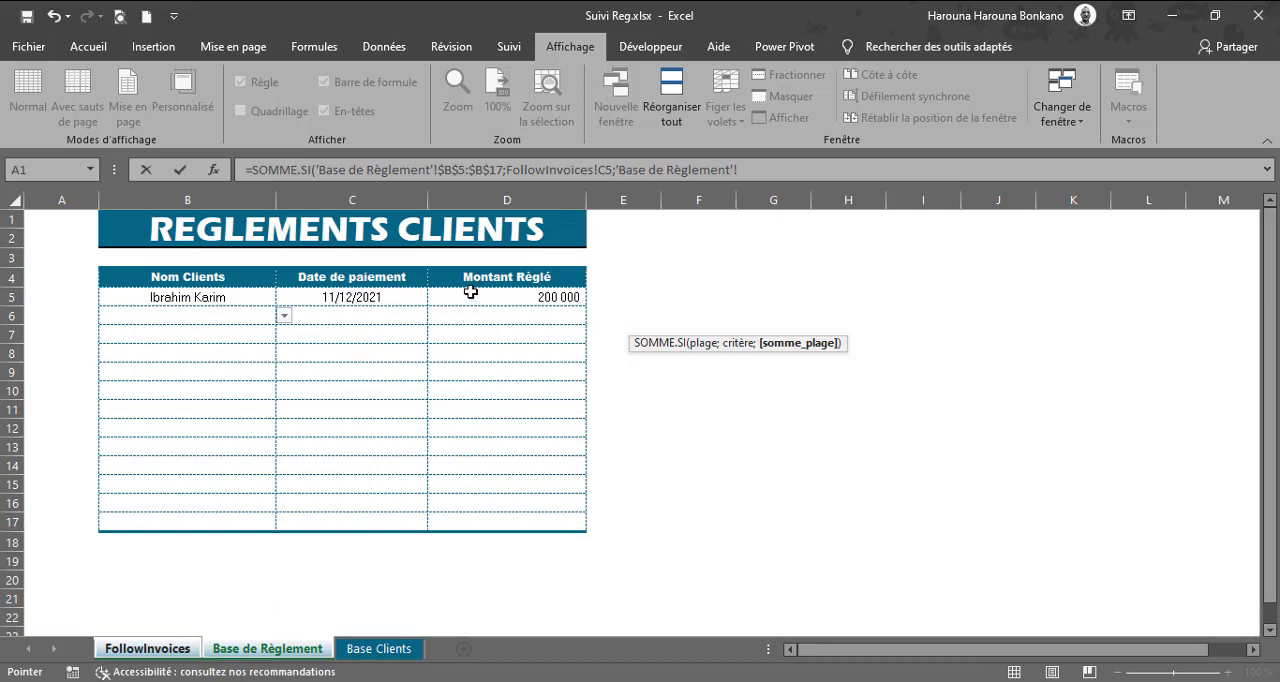
pyautogui.moveTo(469, 295); pyautogui.dragTo(483, 515)
pyautogui.press('F4')
pyautogui.write(')')
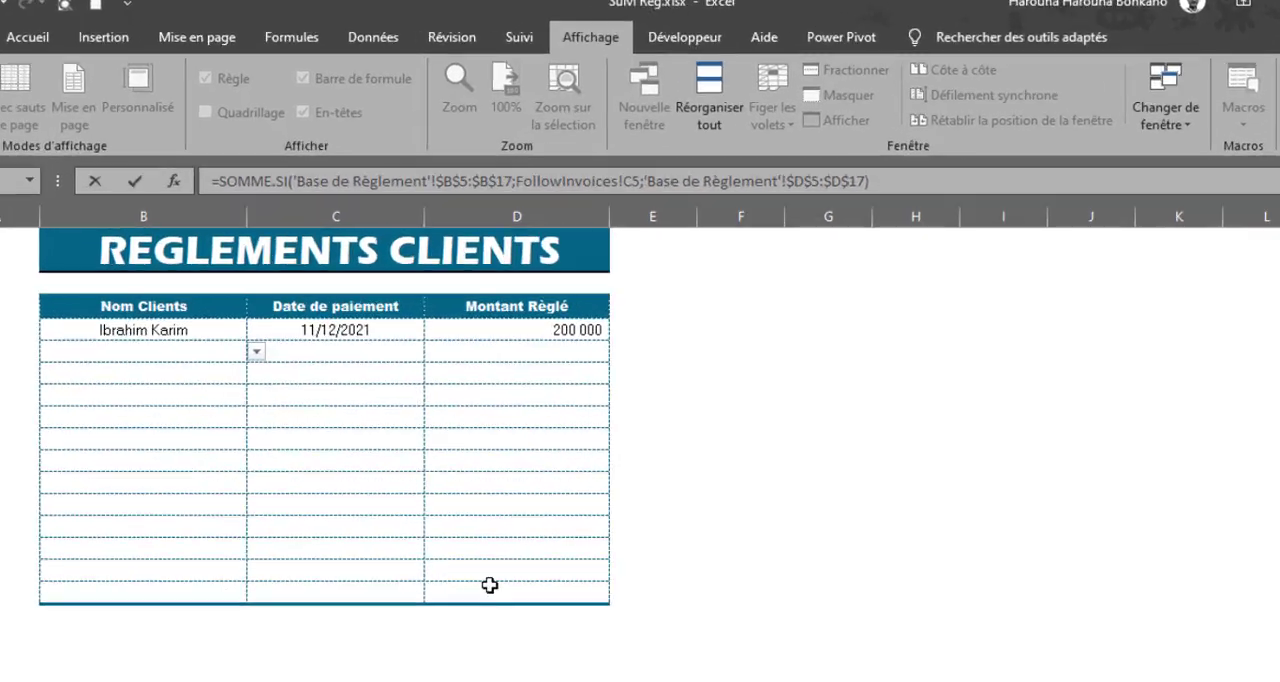
pyautogui.press('Return')
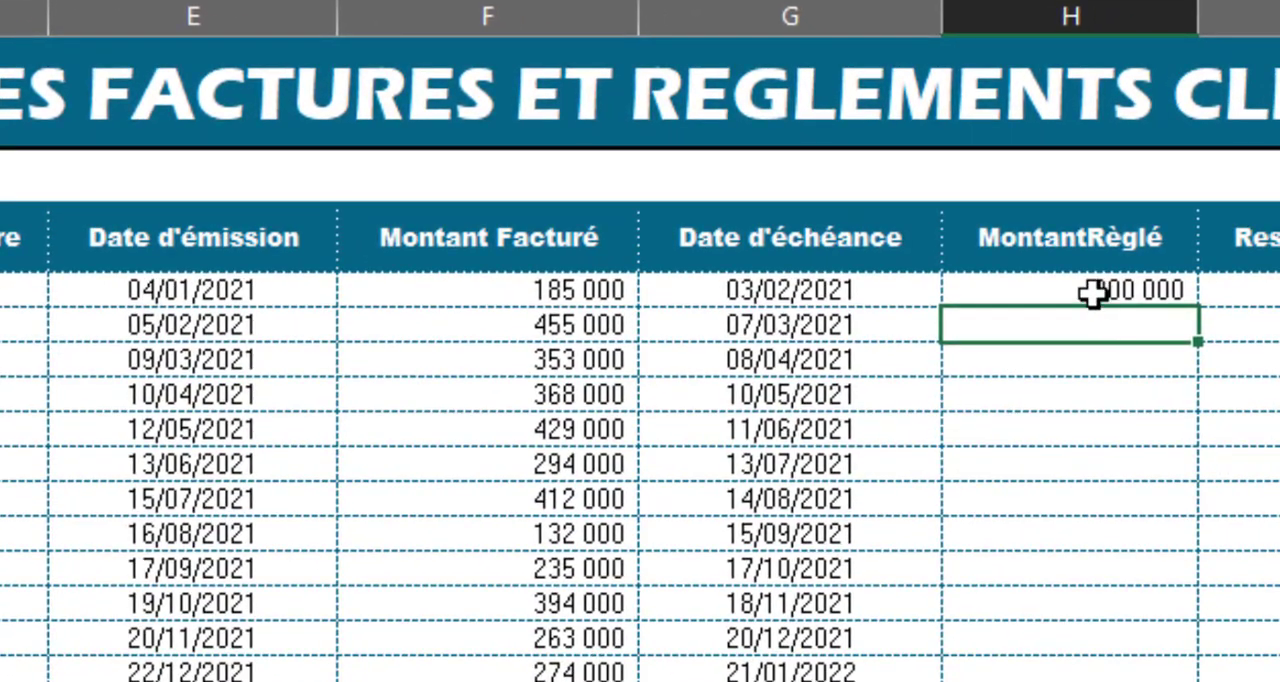
pyautogui.click(1090, 291)
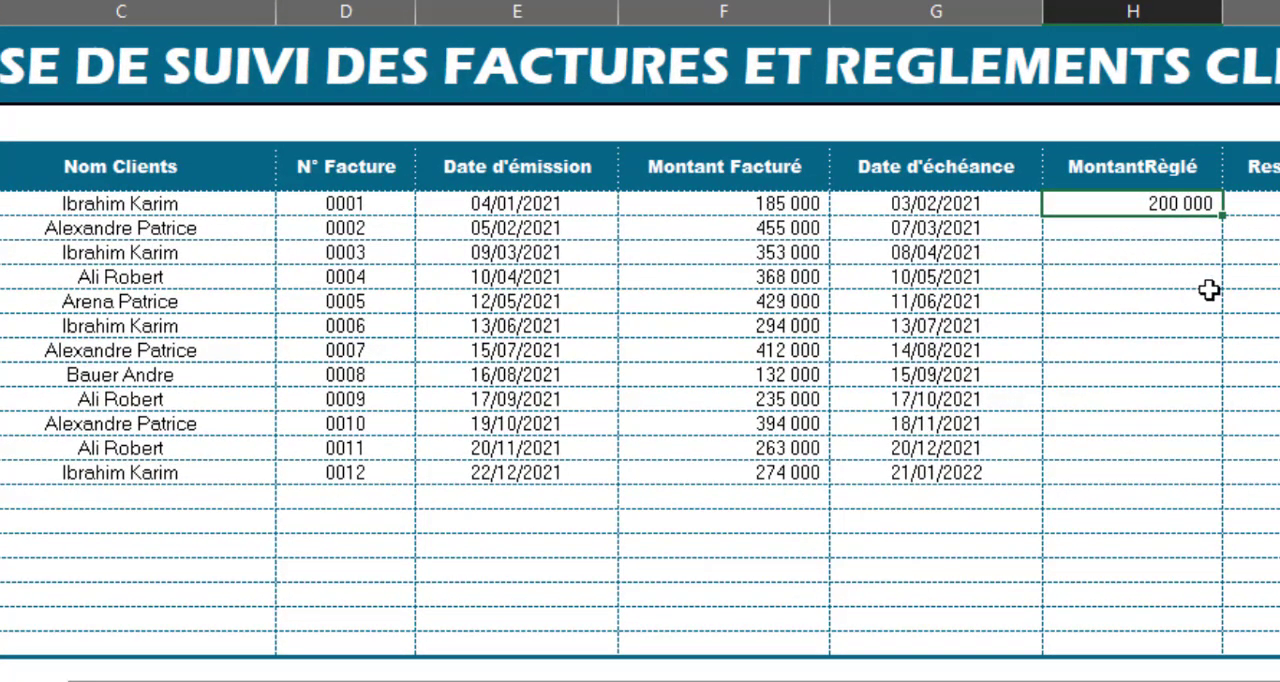
pyautogui.moveTo(1224, 218); pyautogui.dragTo(1194, 623)
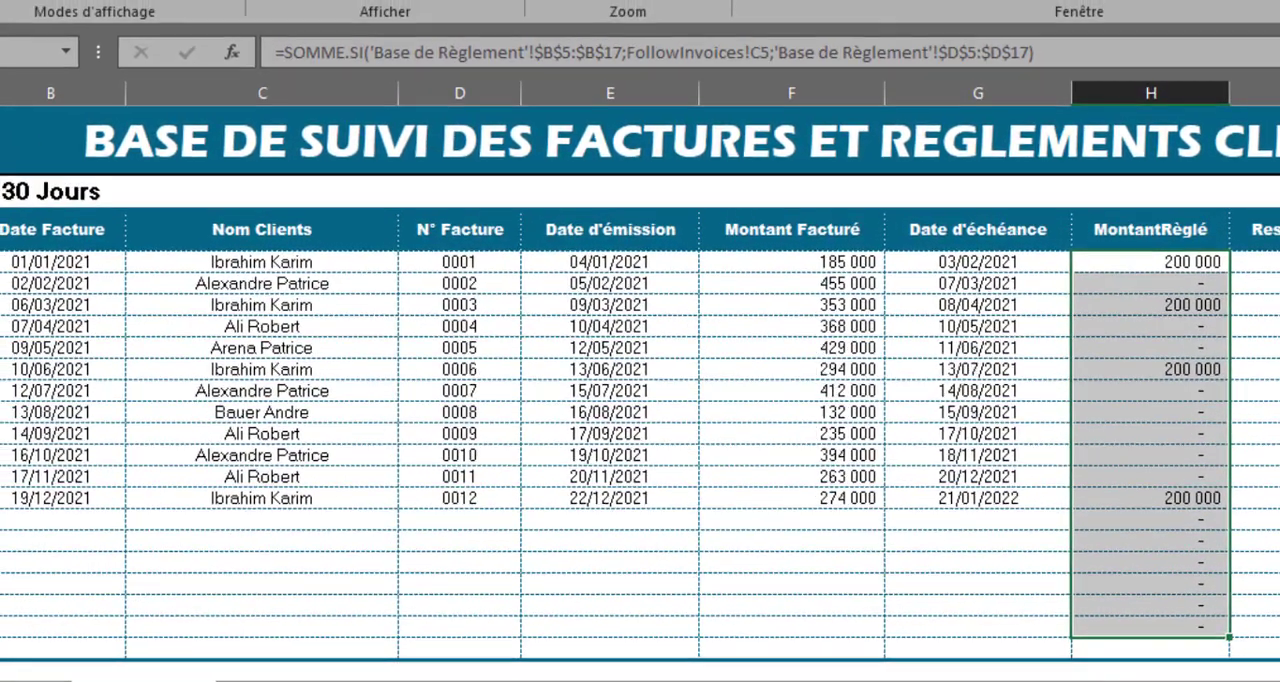
# Step: Record a payment in row 6 of Base de Règlement: first client in the list, date 13/12/2021, Montant Règlé 150000
pyautogui.click(276, 681)
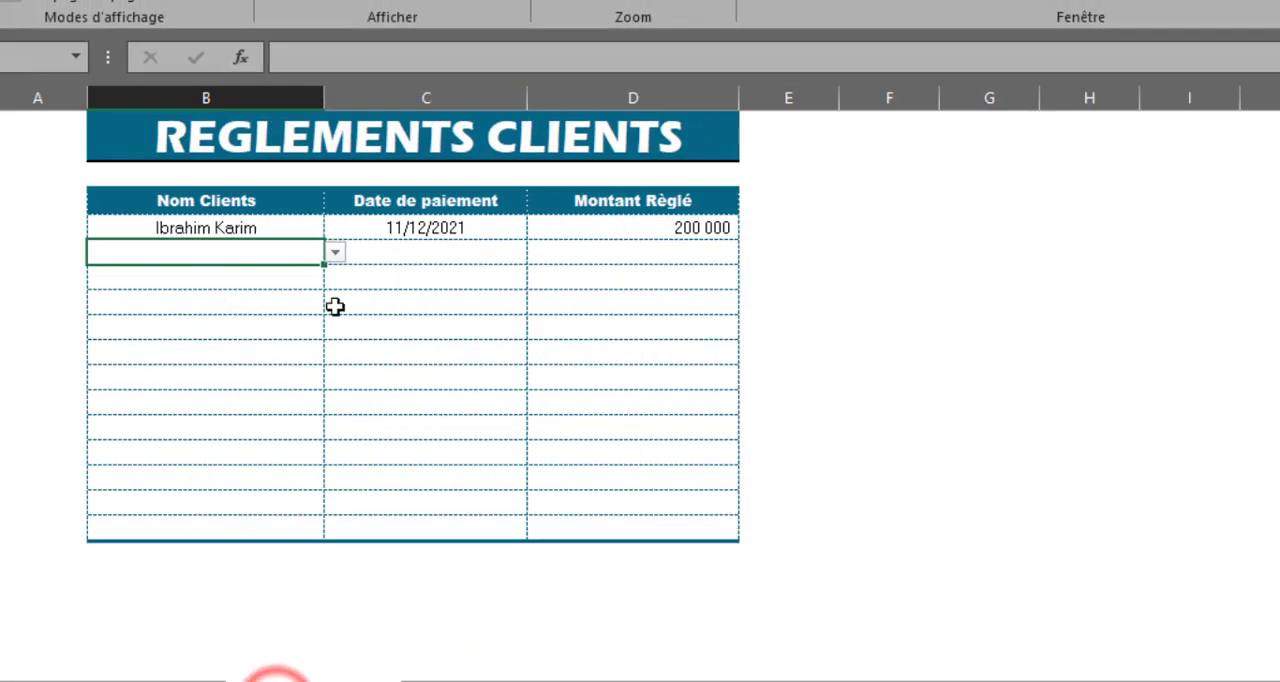
pyautogui.click(335, 252)
pyautogui.click(174, 276)
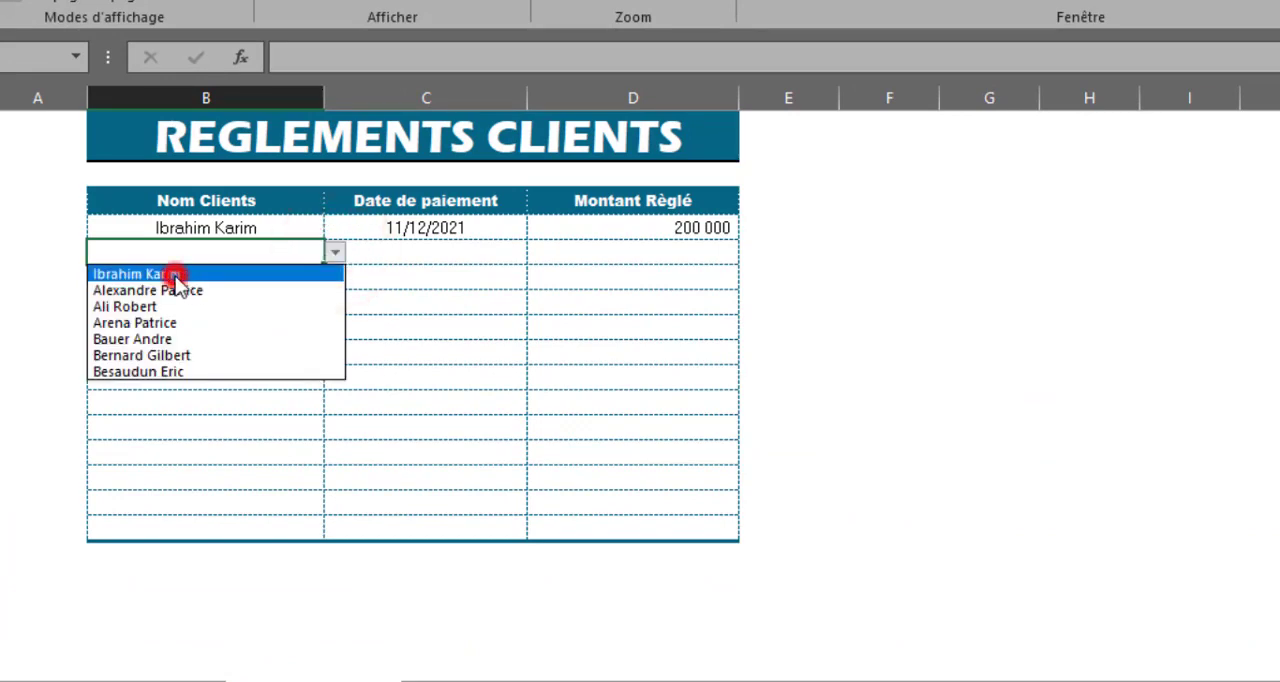
pyautogui.click(421, 253)
pyautogui.write('13/1')
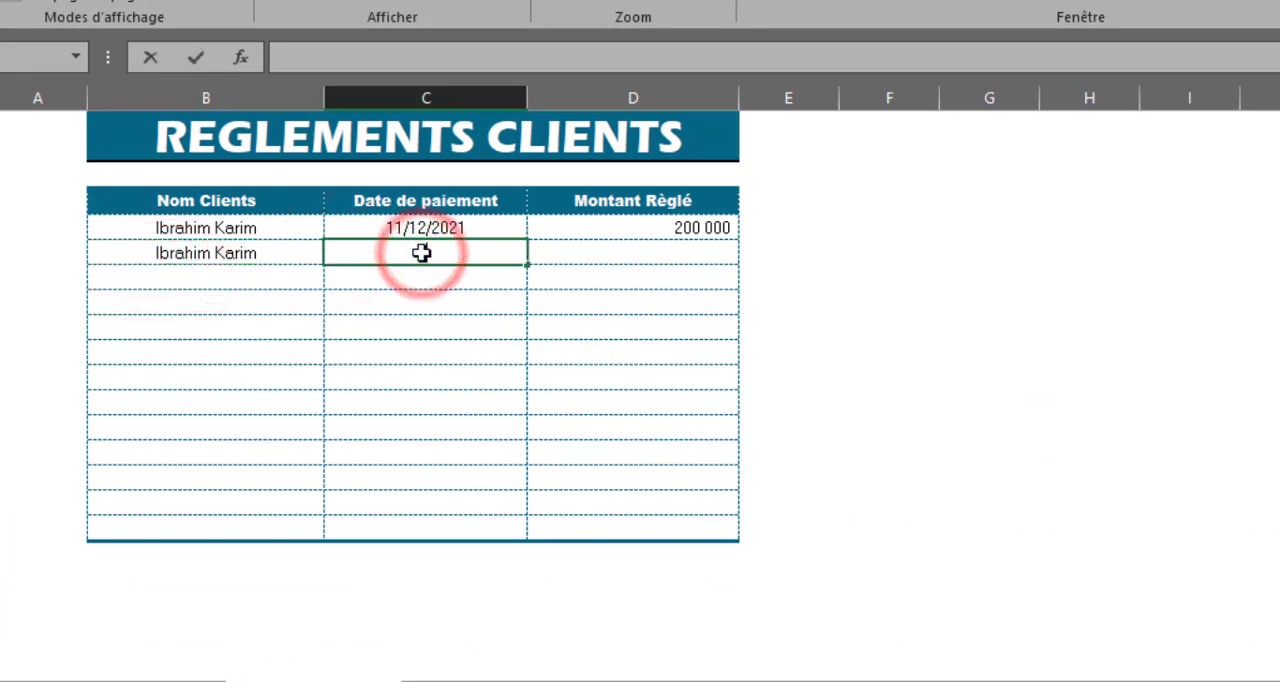
pyautogui.write('2/2021')
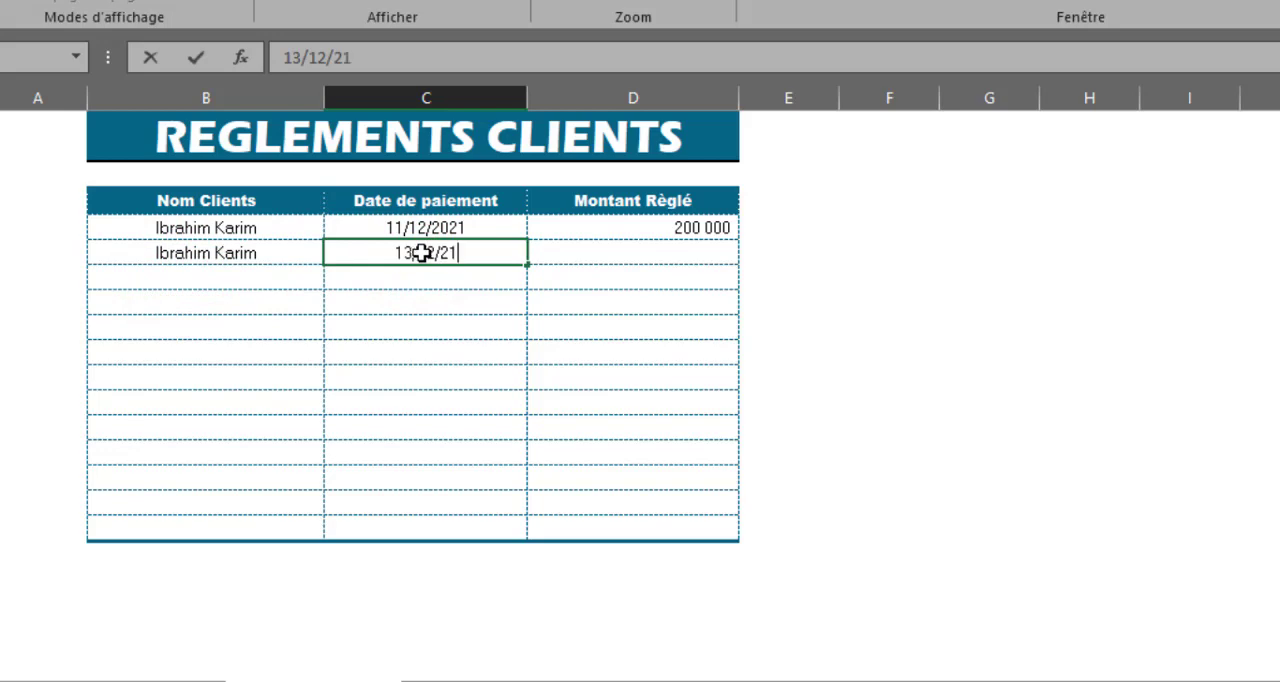
pyautogui.press('Tab')
pyautogui.write('150000')
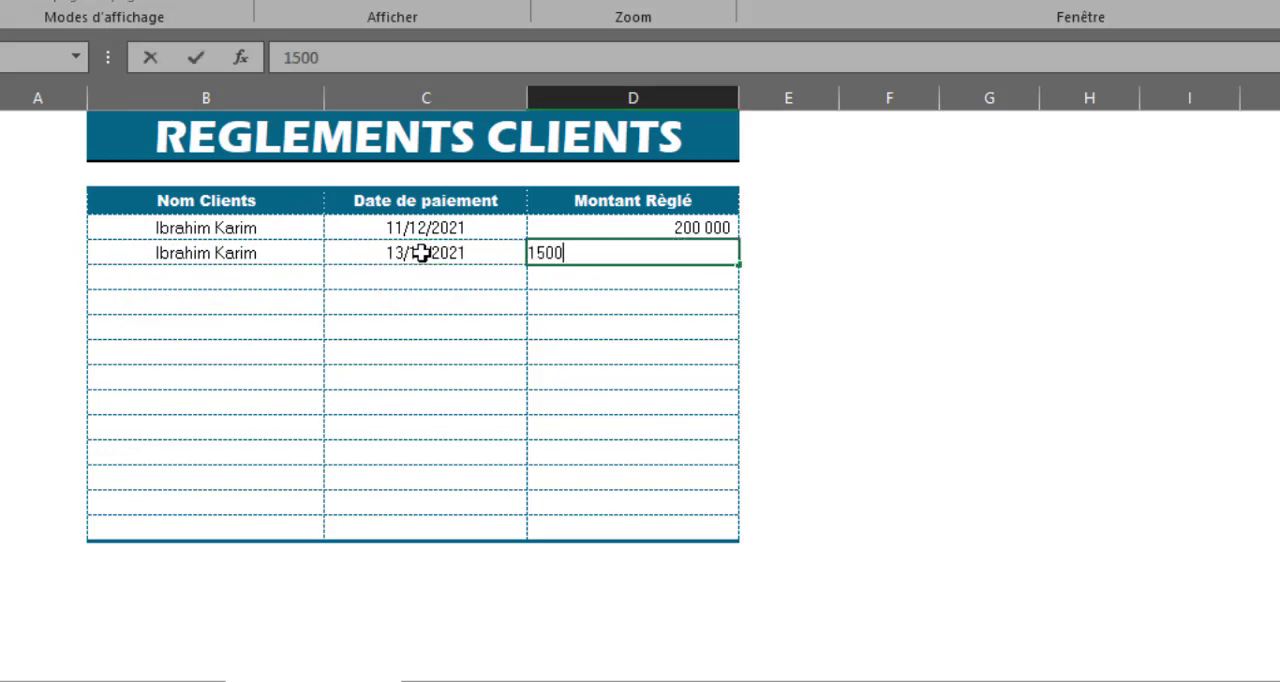
pyautogui.press('Up')
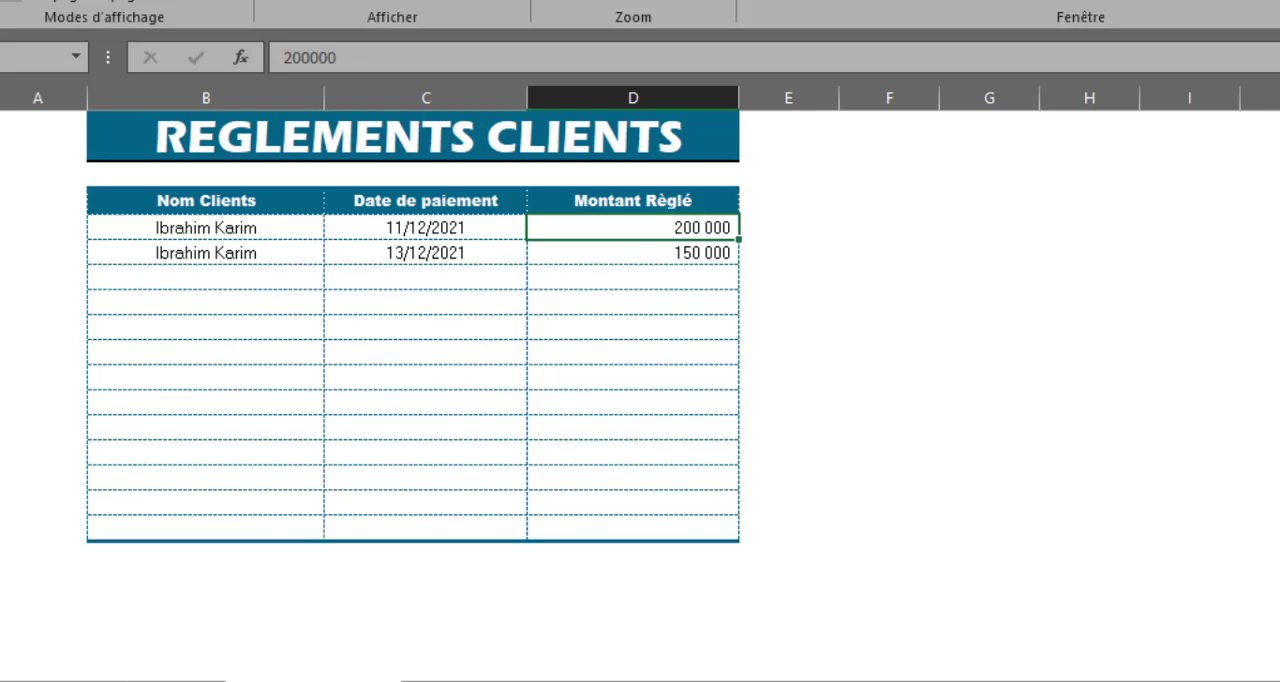
# Step: Return to FollowInvoices and append a subtracted SOMME.SI function to the end of the H5 formula
pyautogui.click(143, 676)
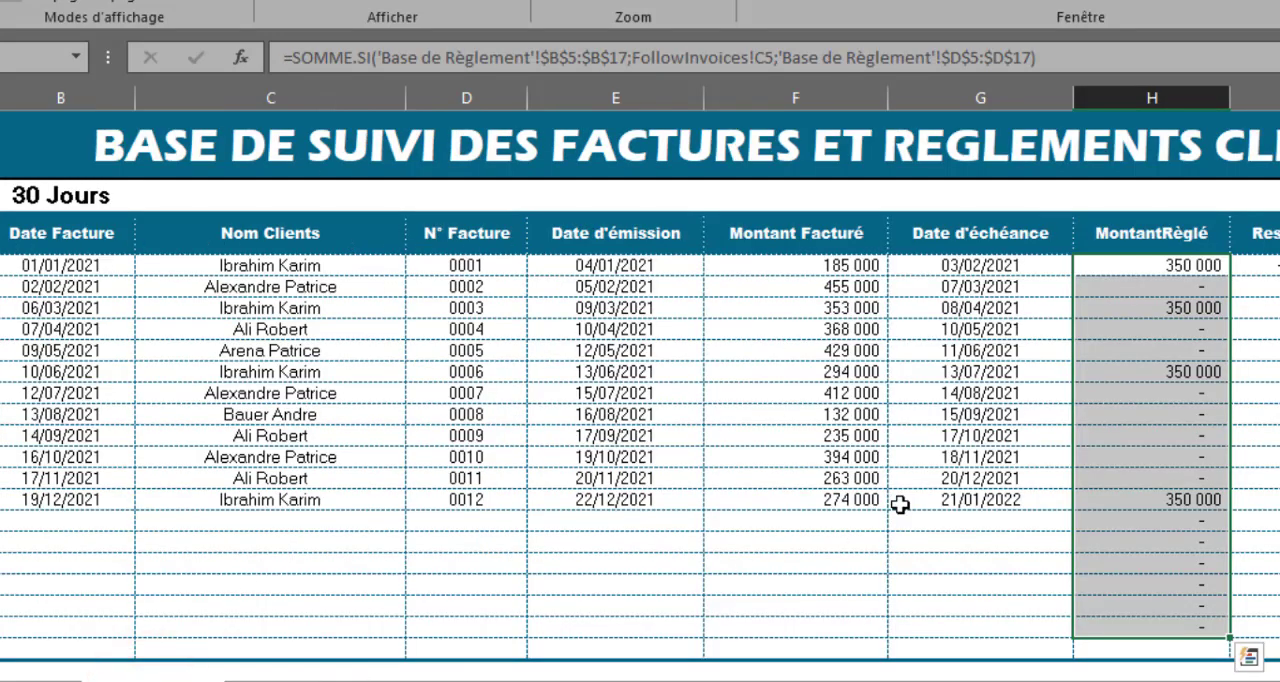
pyautogui.click(1170, 272)
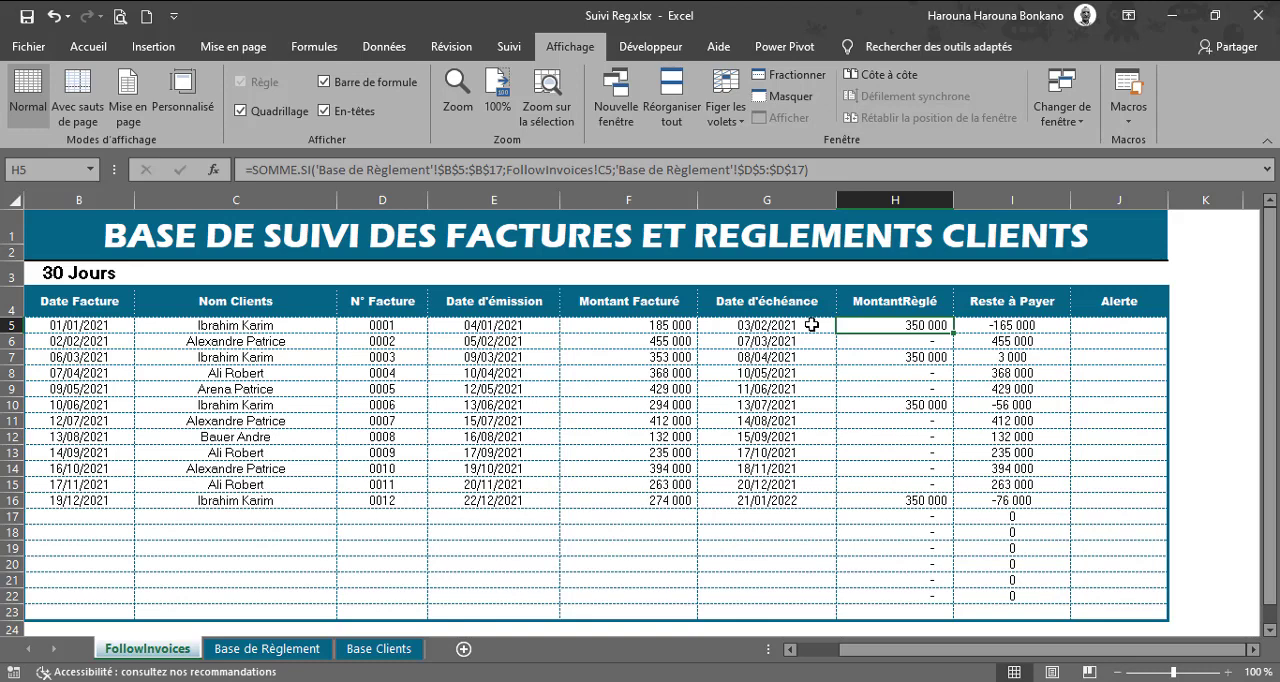
pyautogui.click(813, 169)
pyautogui.write('-')
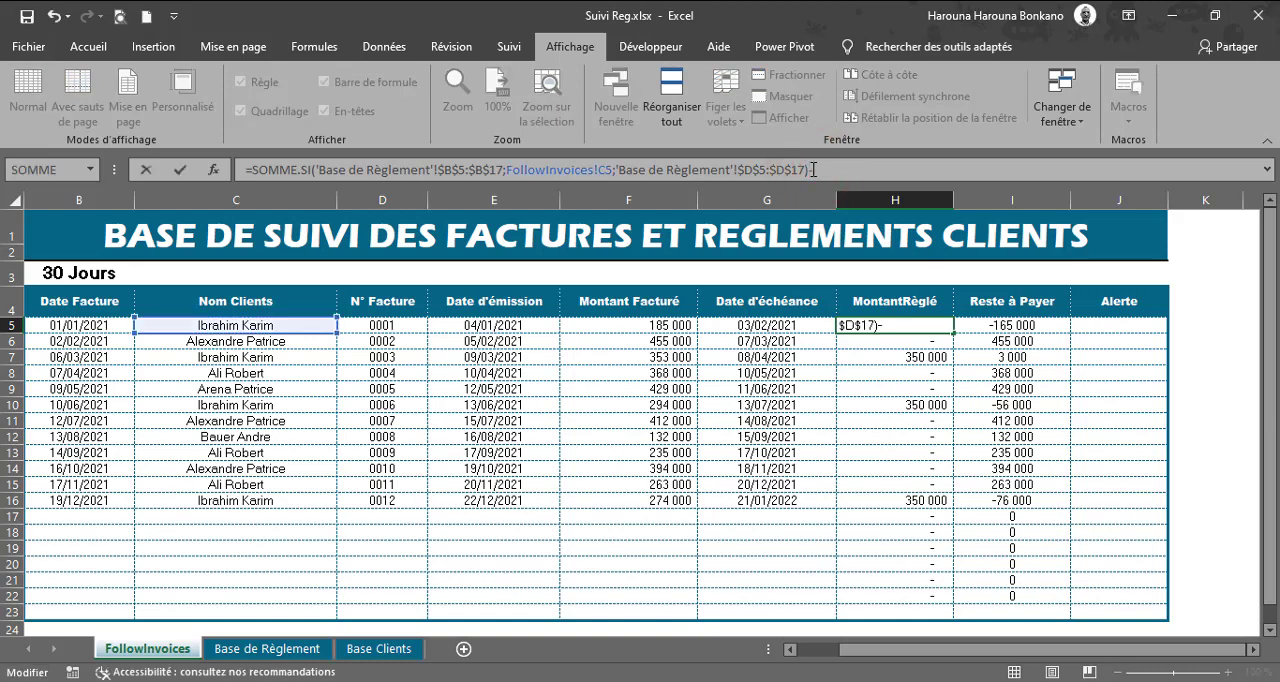
pyautogui.write('som')
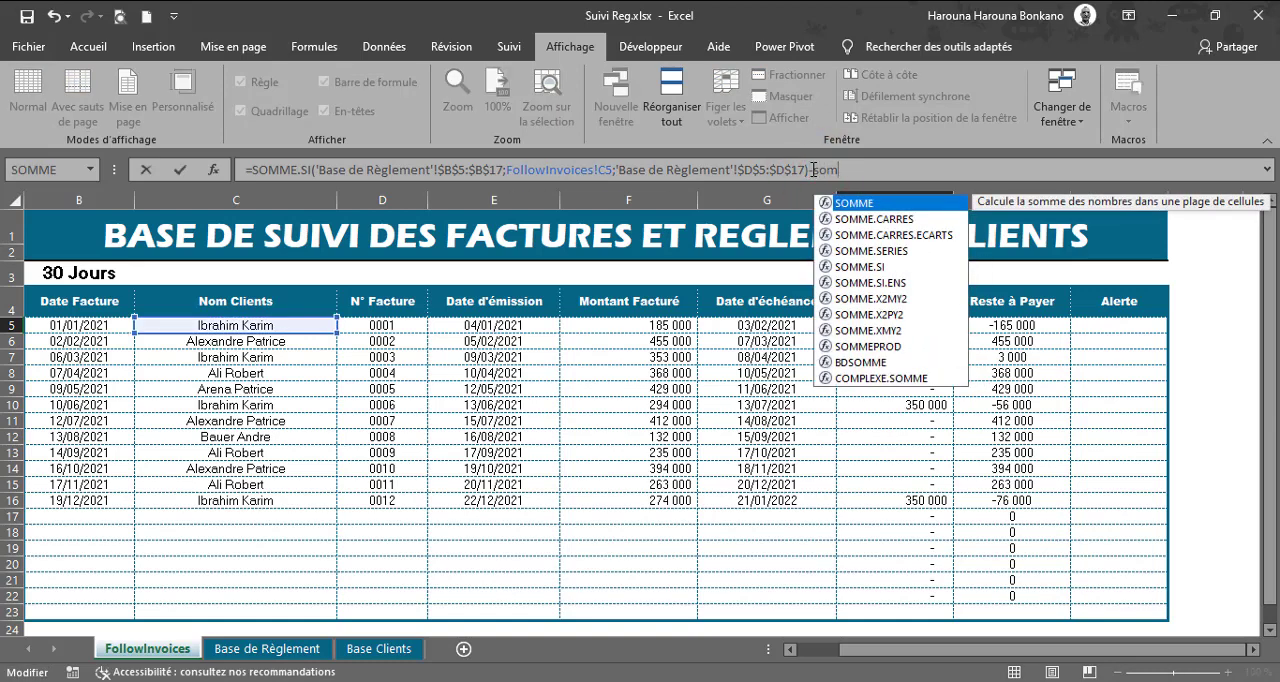
pyautogui.press('Down')
pyautogui.press('Down')
pyautogui.press('Down')
pyautogui.press('Down')
pyautogui.press('Tab')
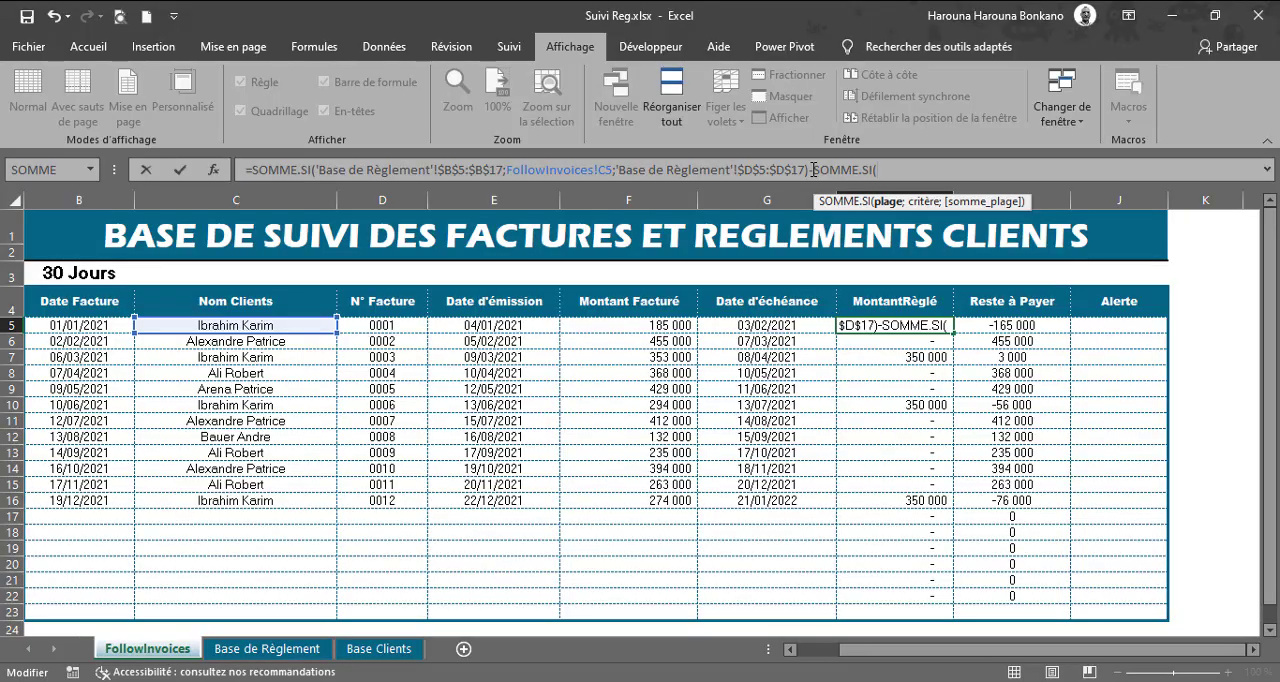
# Step: Give the subtracted SOMME.SI in H5 the expanding range $C$4:C4 and the criterion C5
pyautogui.moveTo(236, 325); pyautogui.dragTo(236, 484)
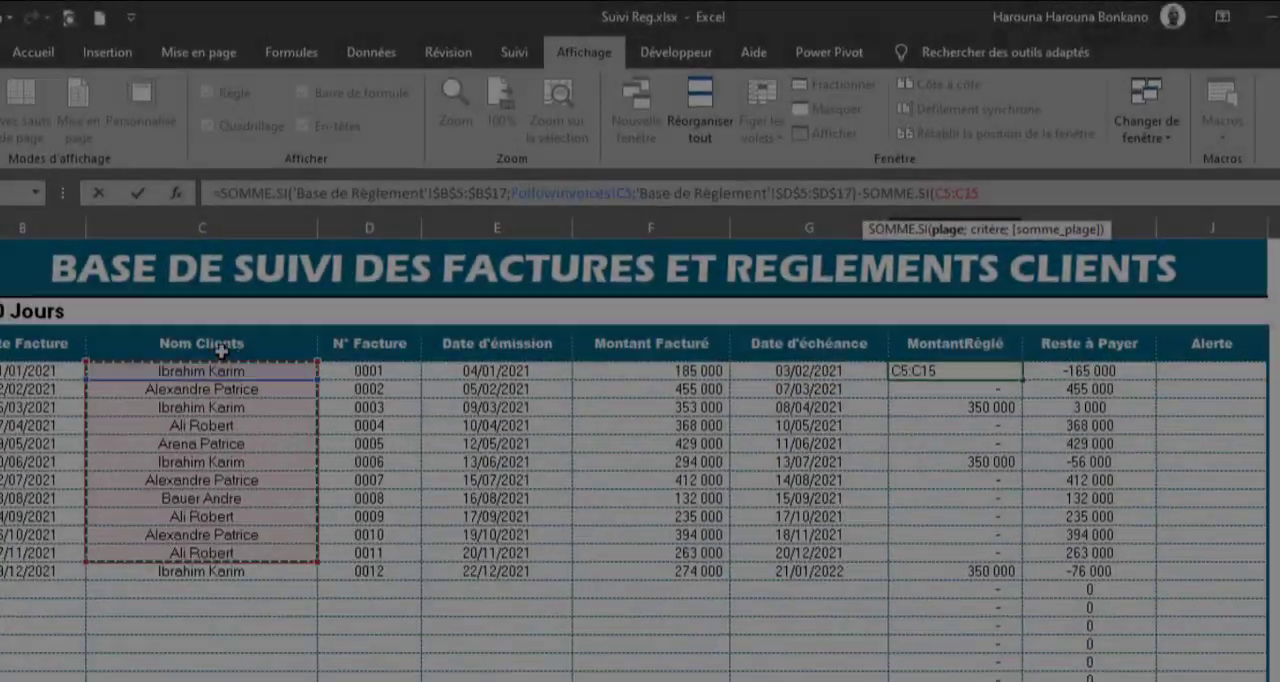
pyautogui.click(210, 338)
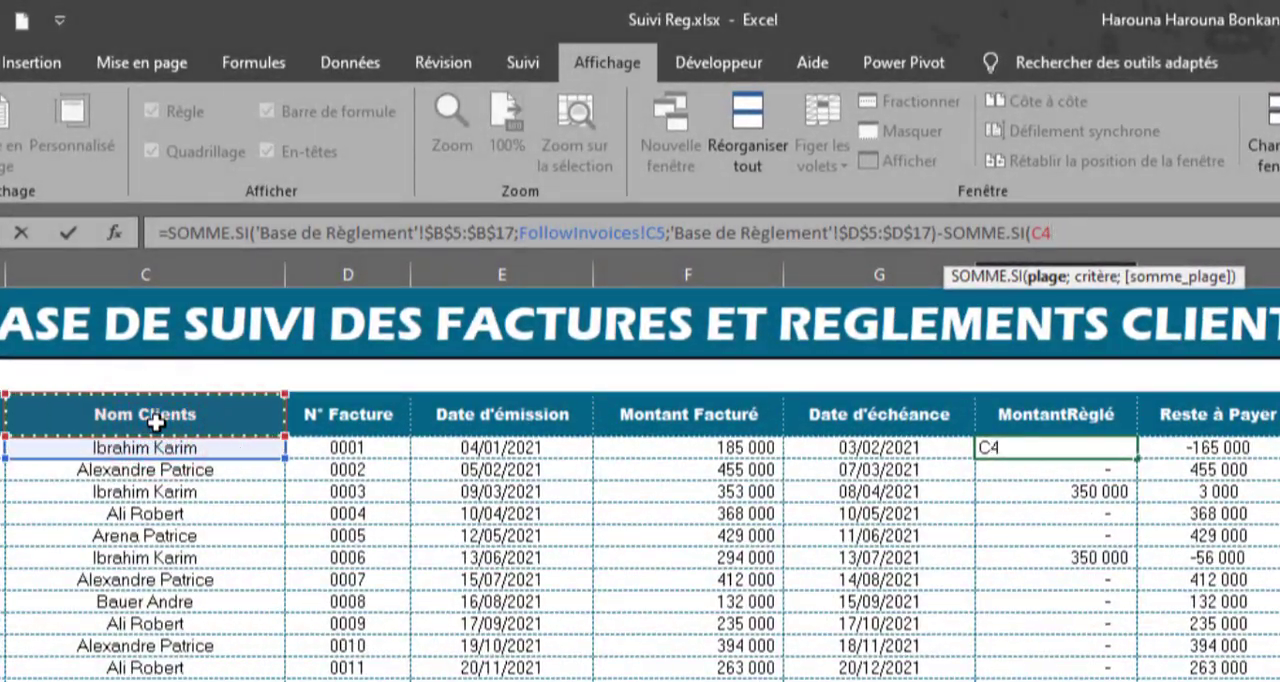
pyautogui.write(':')
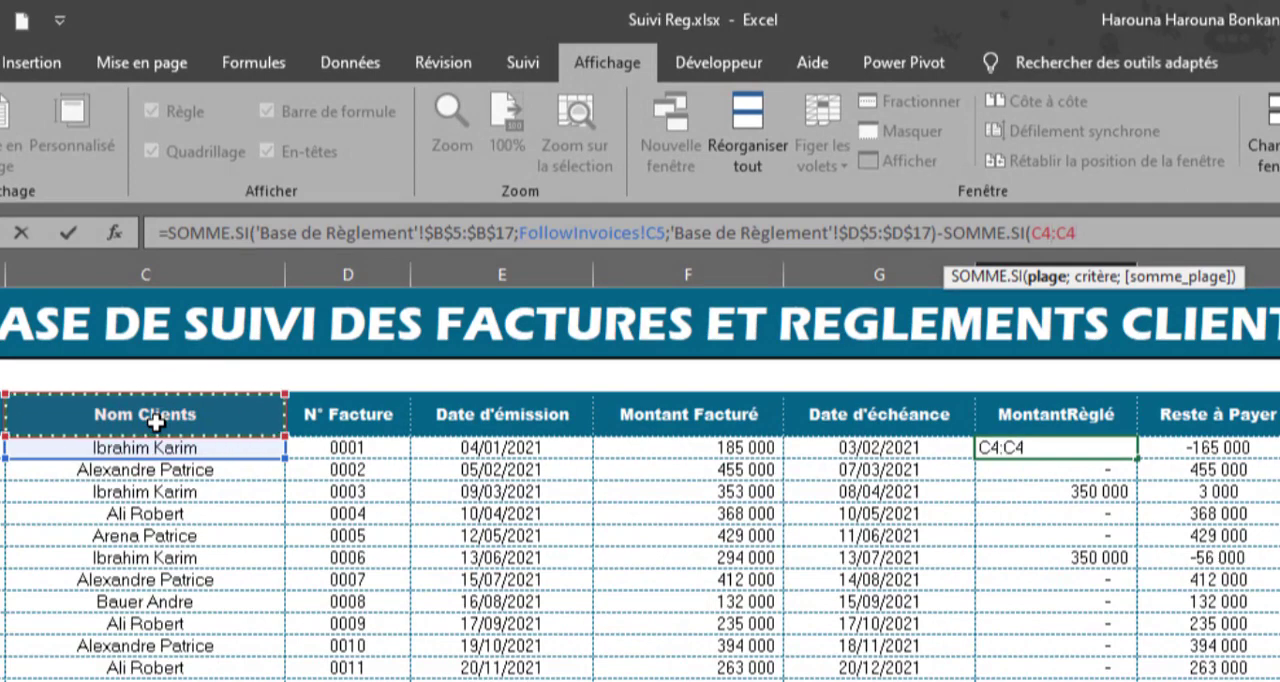
pyautogui.click(1041, 233)
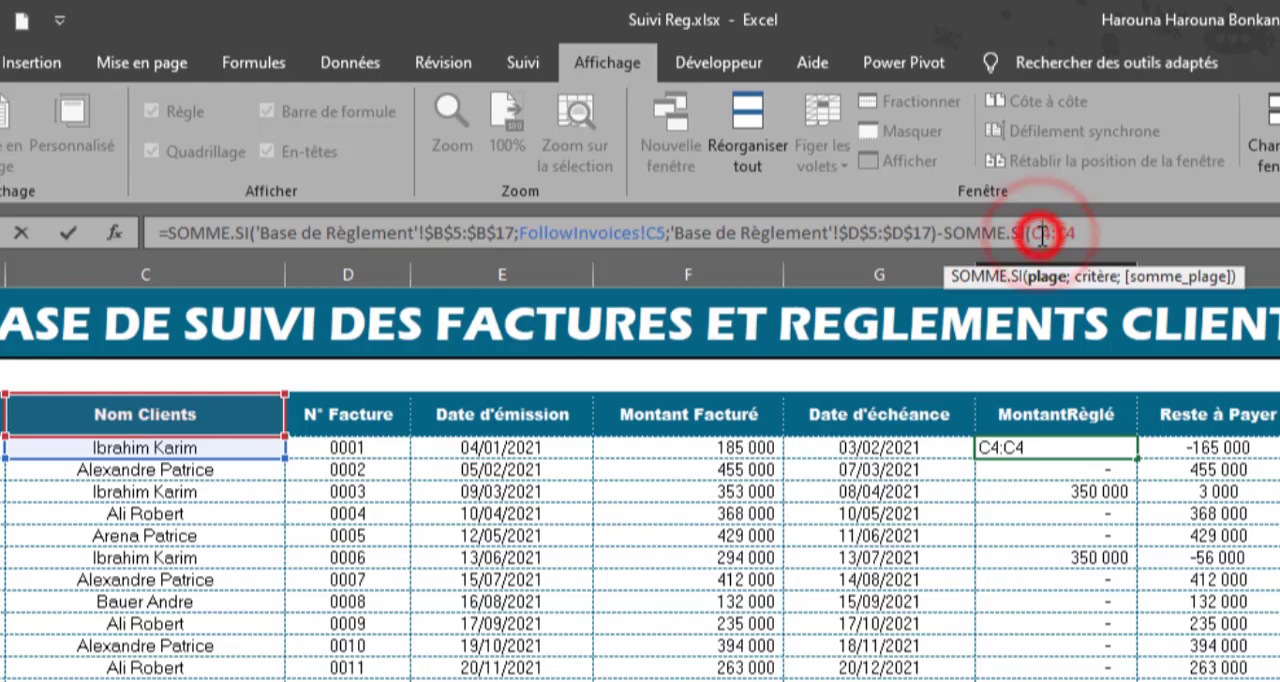
pyautogui.press('F4')
pyautogui.click(1112, 233)
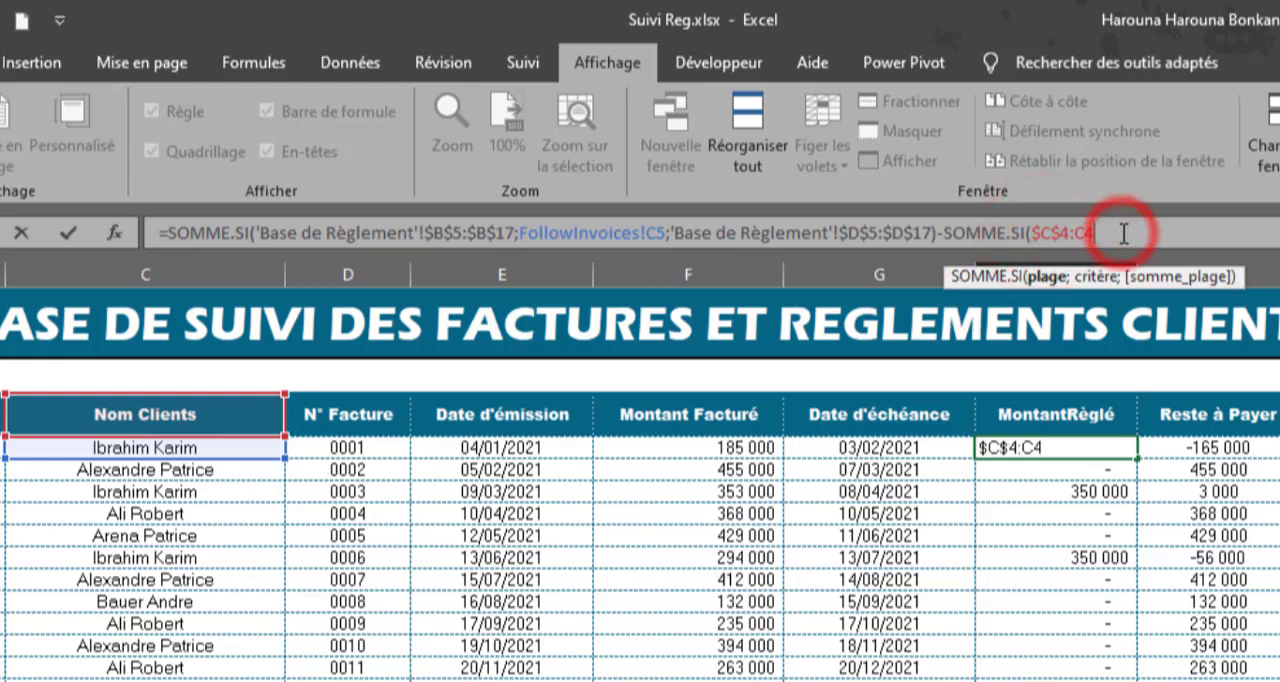
pyautogui.write(';')
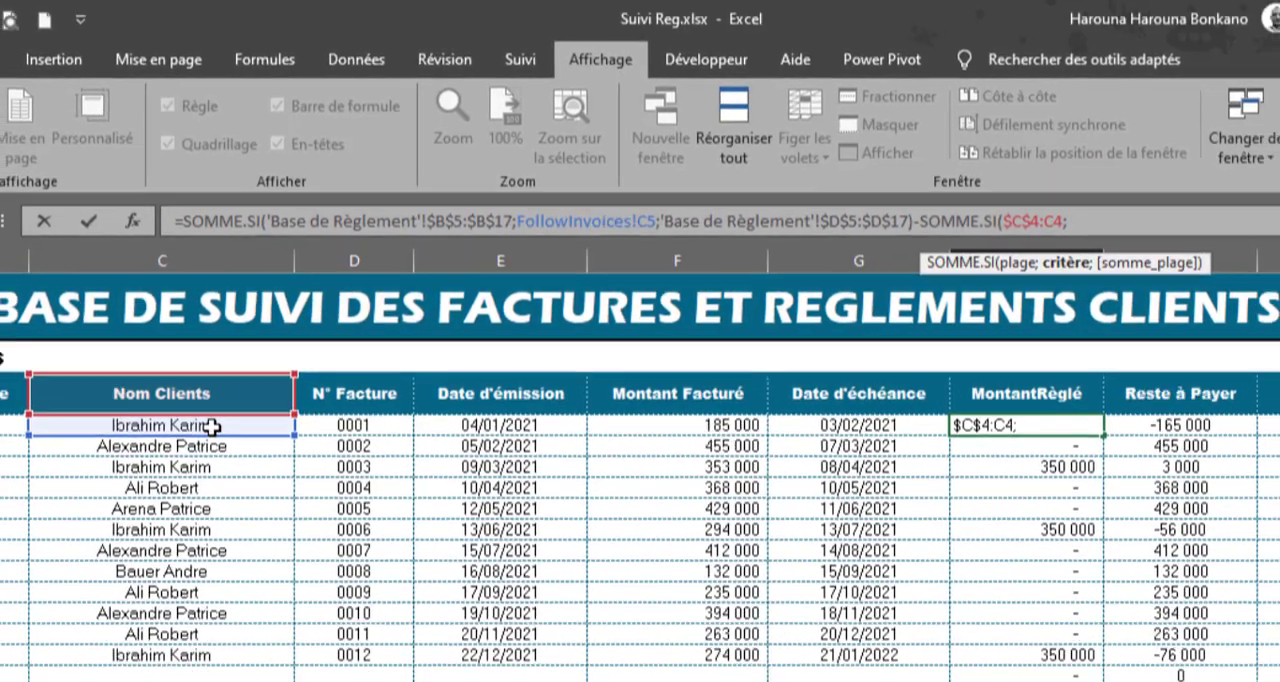
pyautogui.click(212, 427)
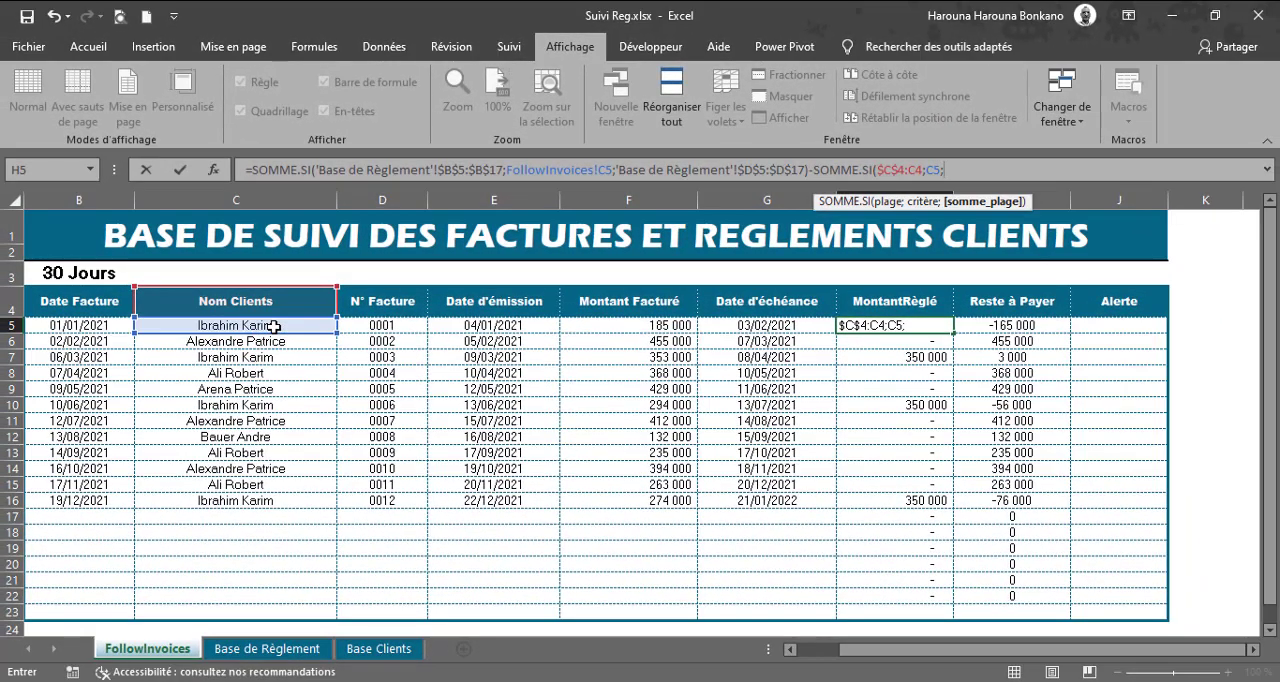
# Step: Set the subtracted SOMME.SI's sum range to $H$4:H4 and complete the H5 formula
pyautogui.click(896, 299)
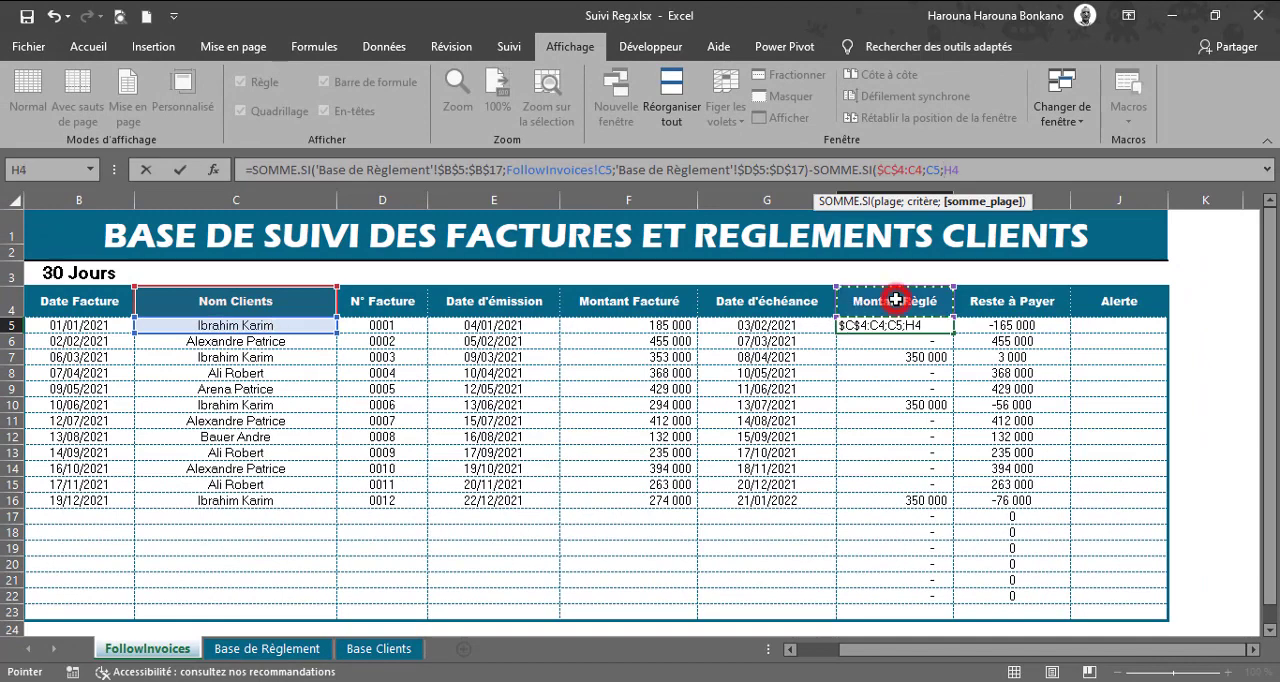
pyautogui.press('F8')
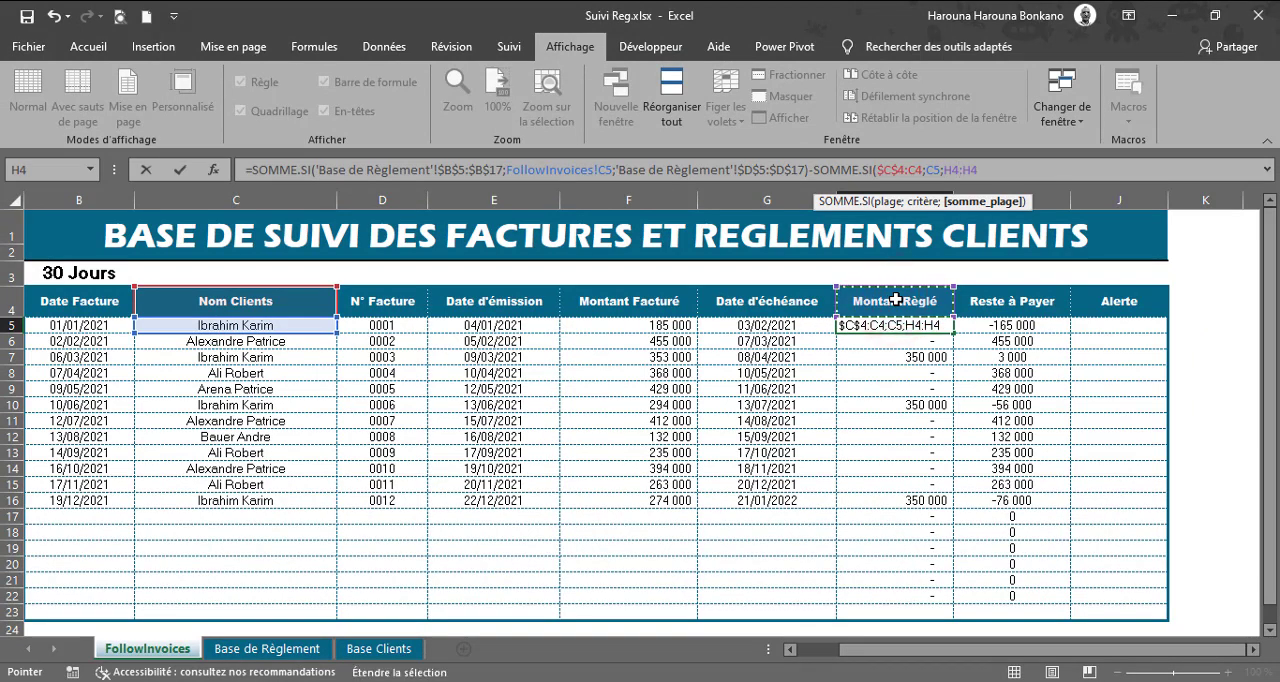
pyautogui.click(953, 168)
pyautogui.press('F4')
pyautogui.click(1016, 168)
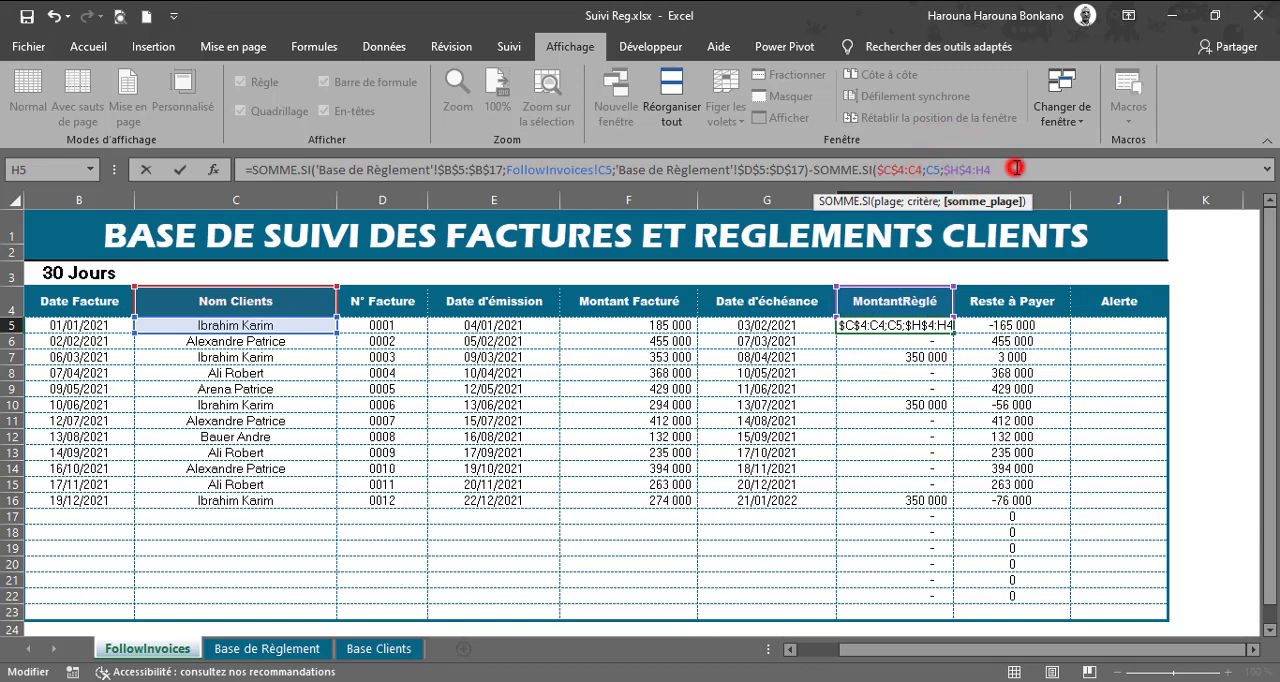
pyautogui.write(')')
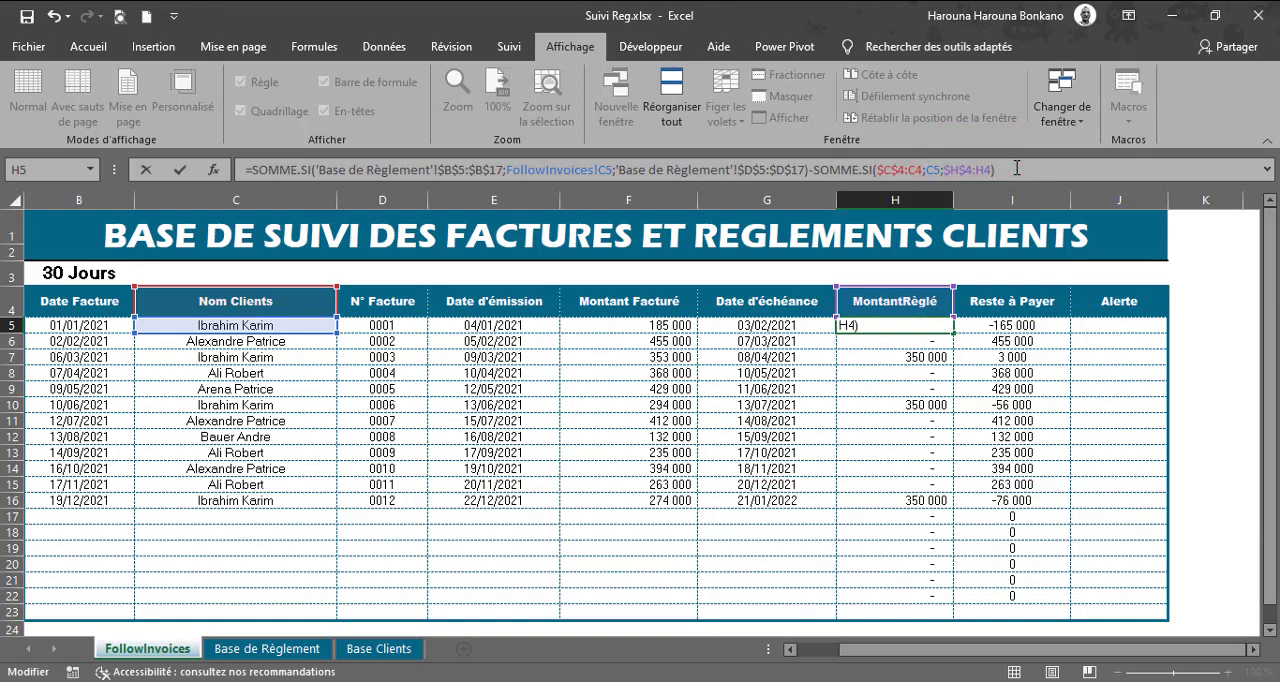
pyautogui.hotkey('ctrl', 'Return')
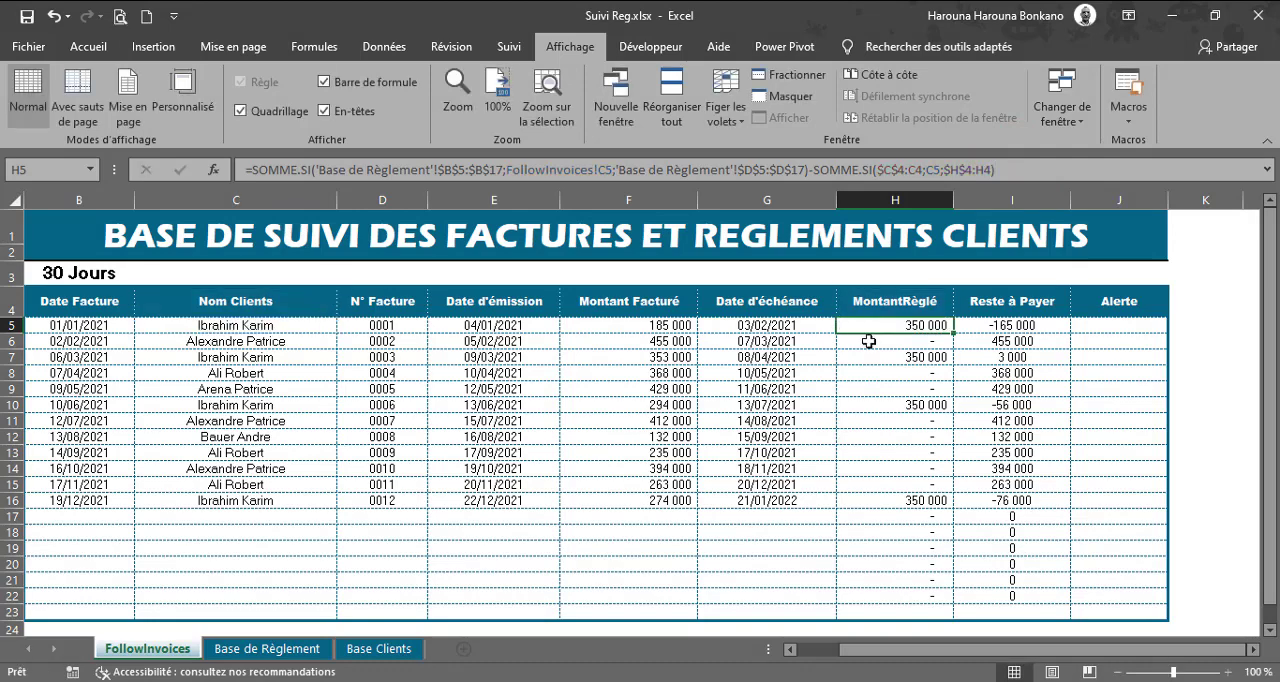
# Step: Fill the H5 formula down to H22, and evaluate its subtracted SOMME.SI part in place without keeping the result
pyautogui.moveTo(956, 336); pyautogui.dragTo(981, 608)
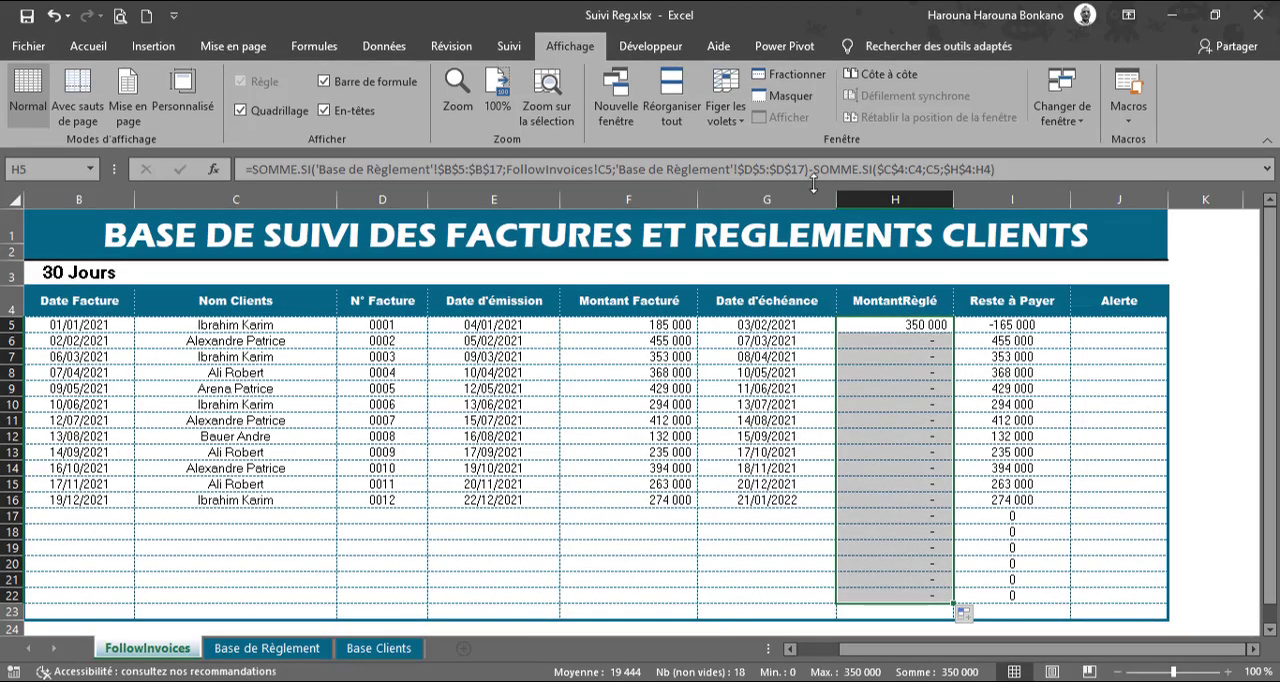
pyautogui.moveTo(817, 172); pyautogui.dragTo(903, 171)
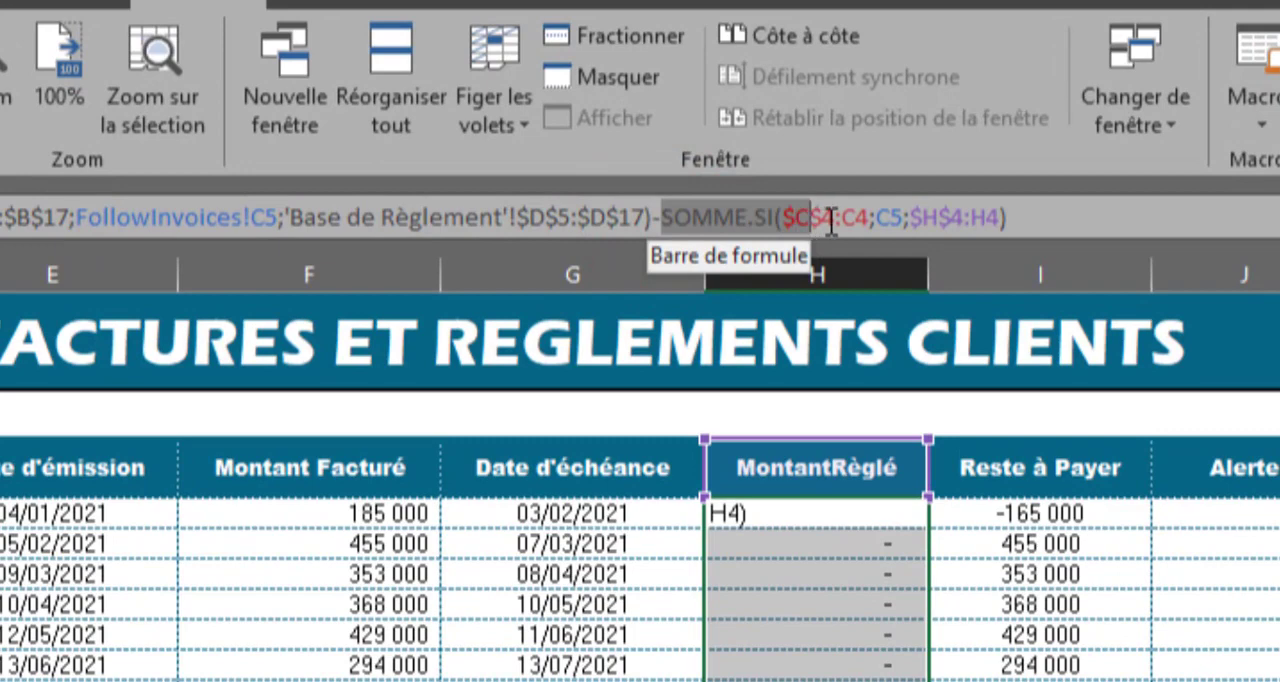
pyautogui.moveTo(830, 222); pyautogui.dragTo(1016, 215)
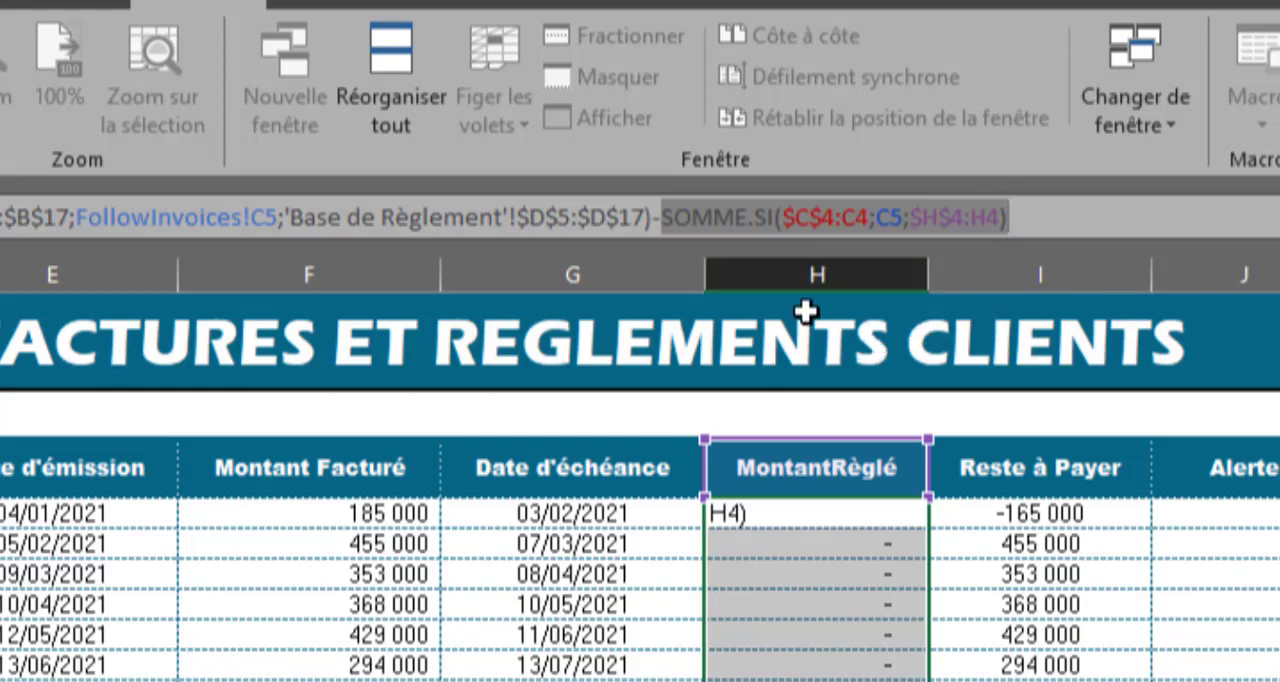
pyautogui.press('F9')
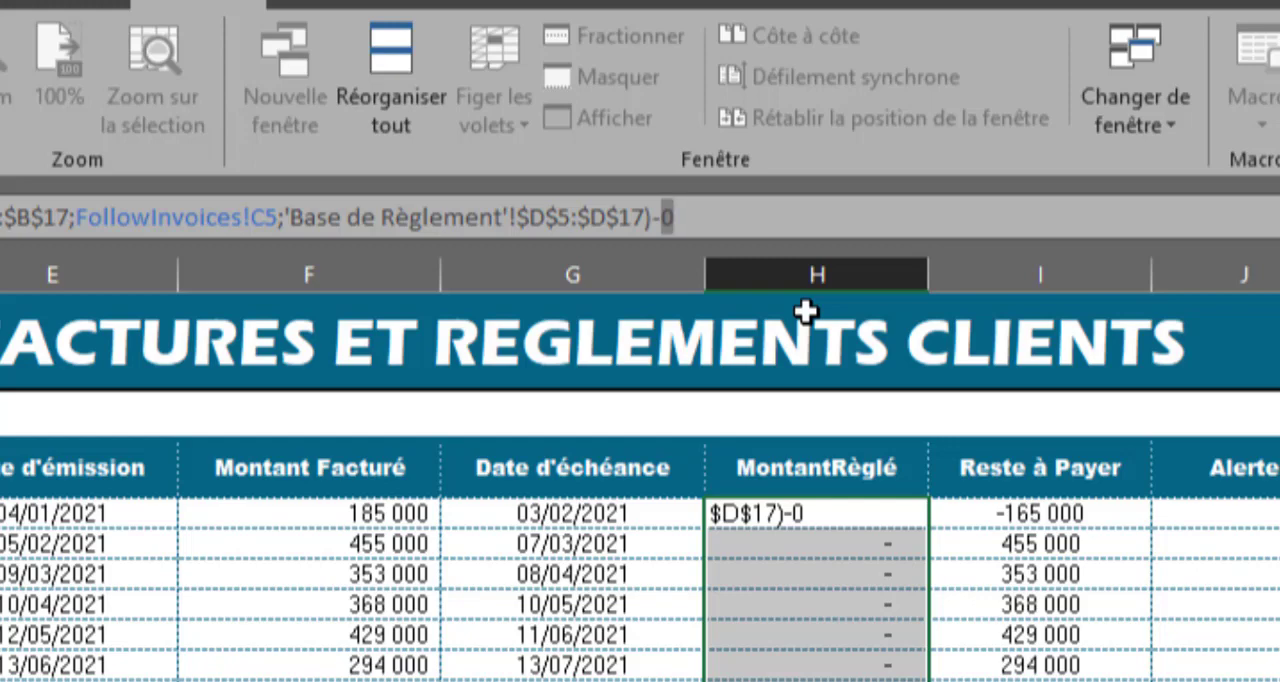
pyautogui.press('Escape')
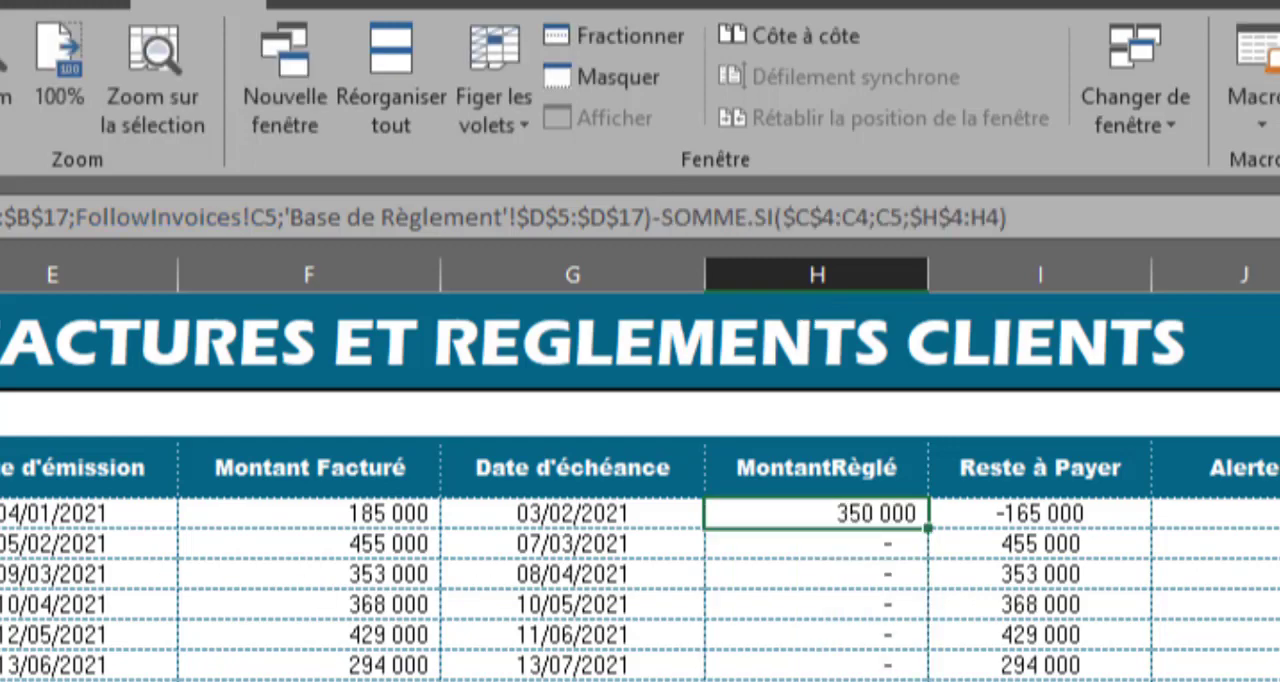
# Step: Evaluate each SOMME.SI part of the H7 formula in place, leaving the formula itself intact
pyautogui.moveTo(9, 573); pyautogui.dragTo(809, 577)
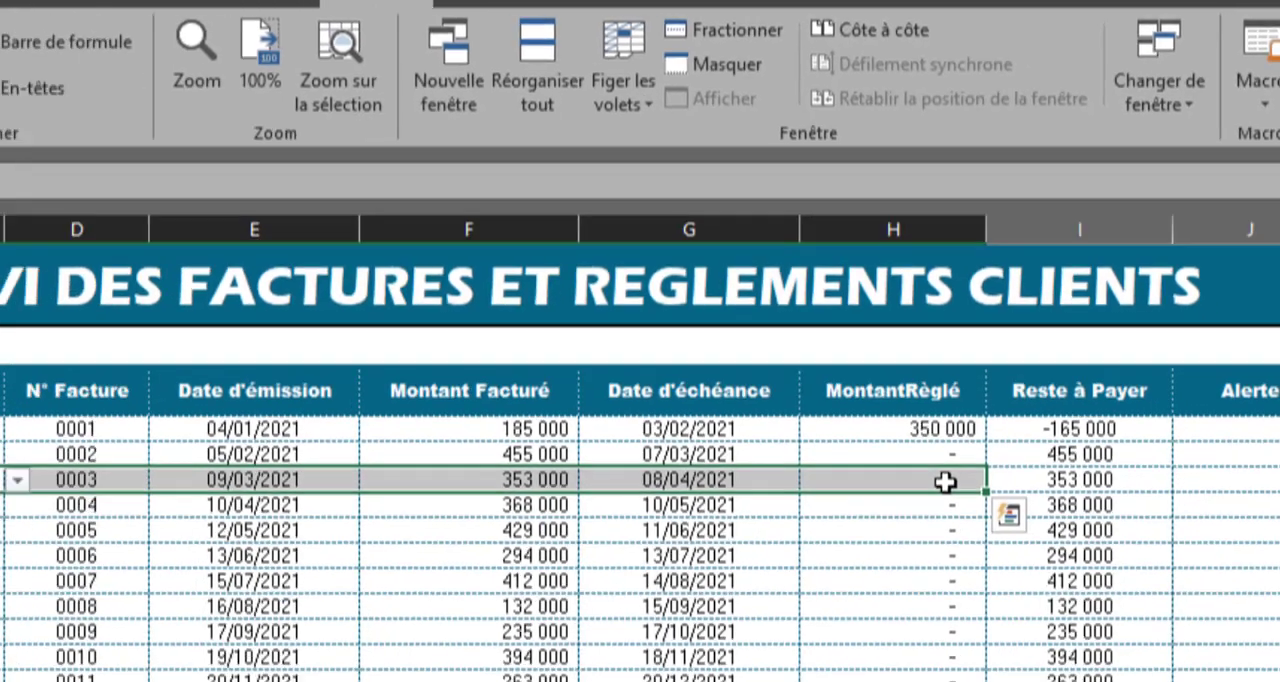
pyautogui.click(843, 577)
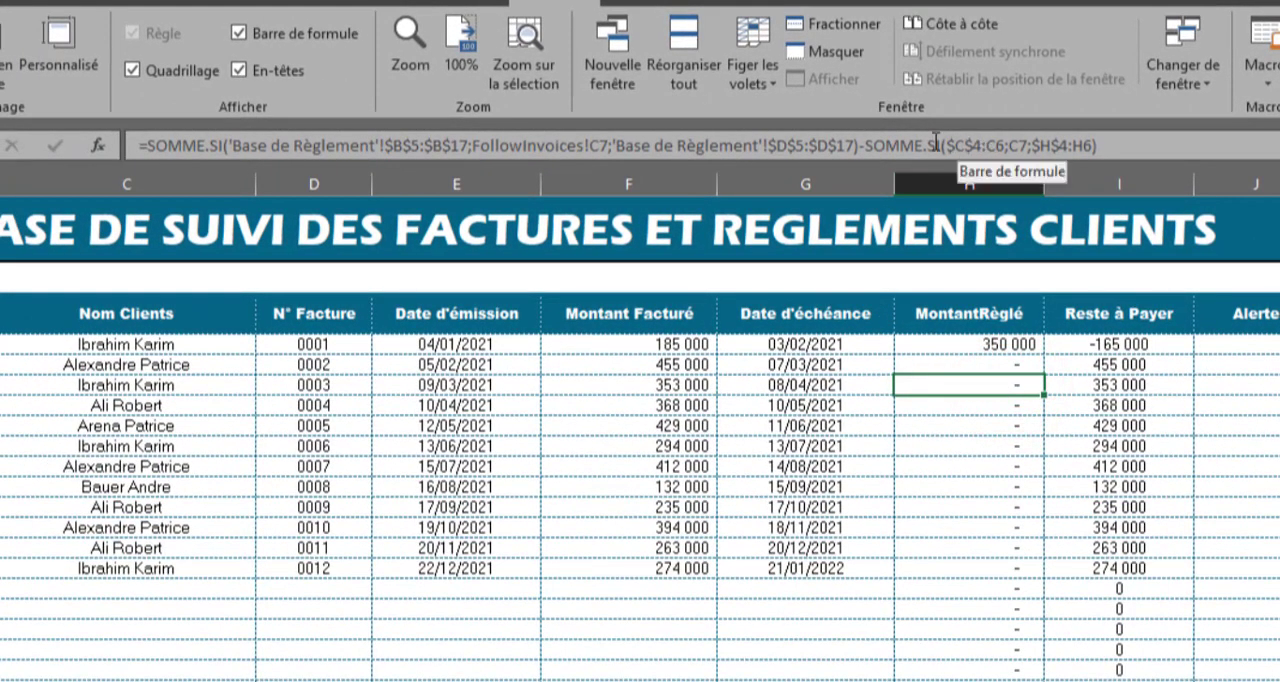
pyautogui.moveTo(862, 140); pyautogui.dragTo(152, 138)
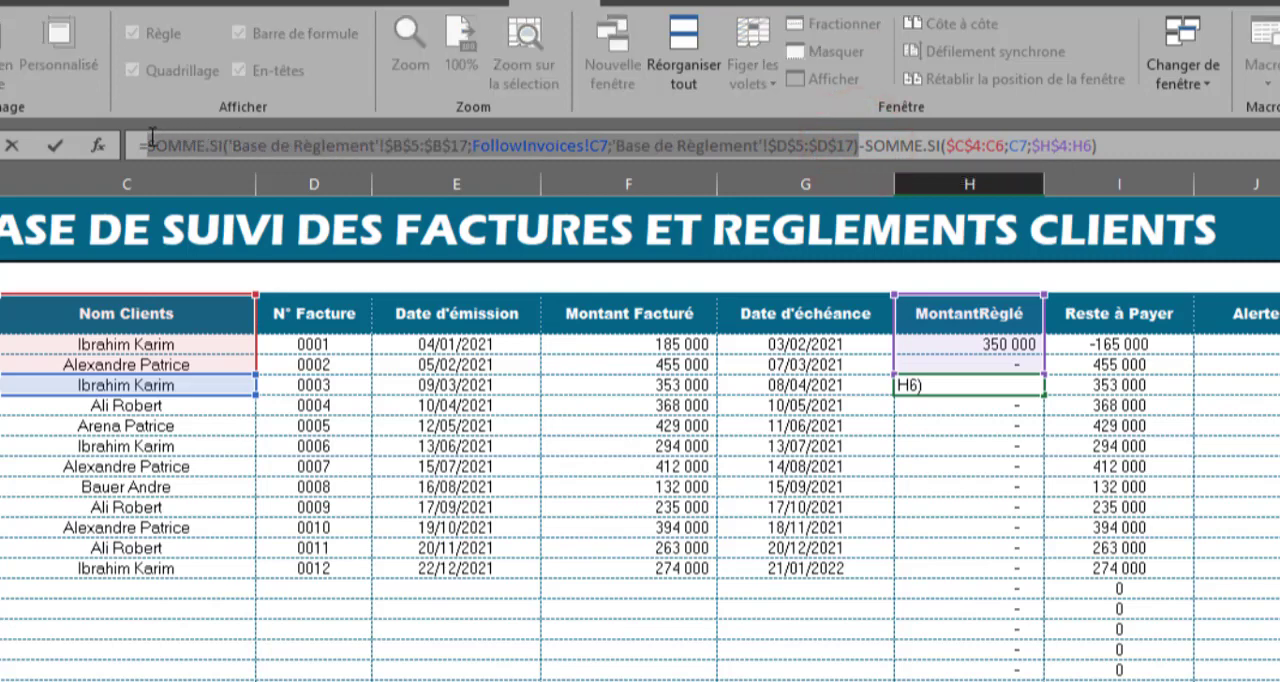
pyautogui.press('F9')
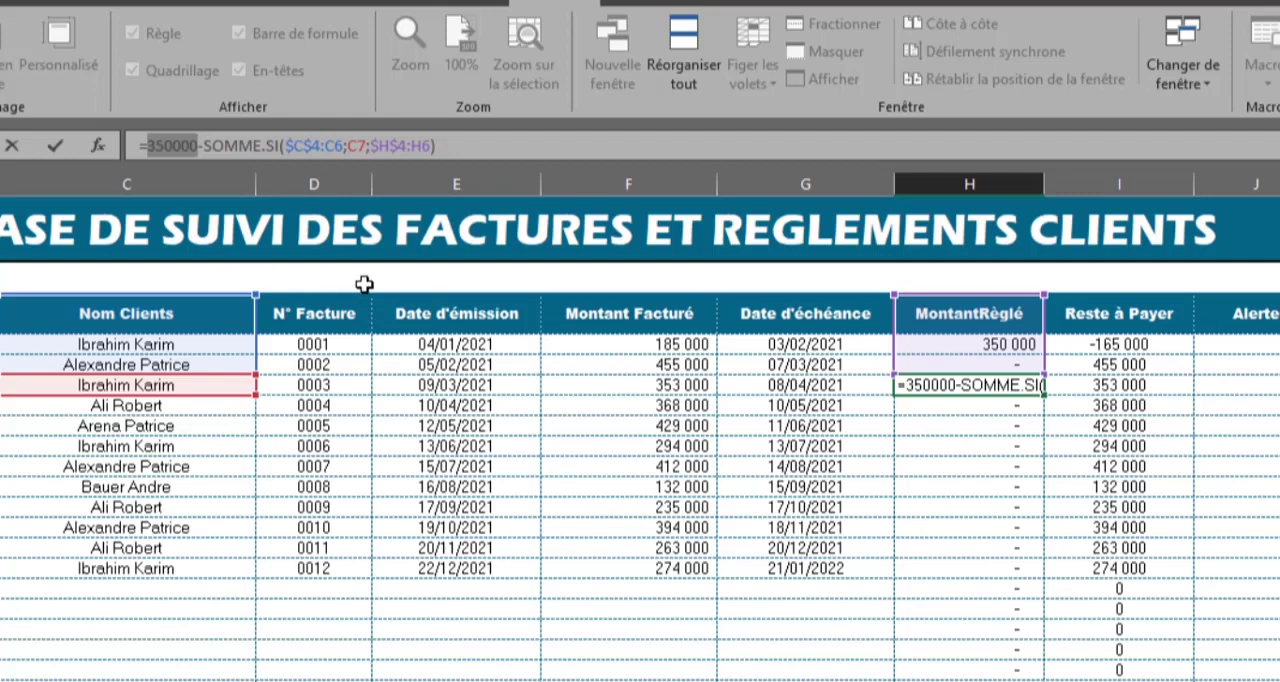
pyautogui.hotkey('ctrl', 'z')
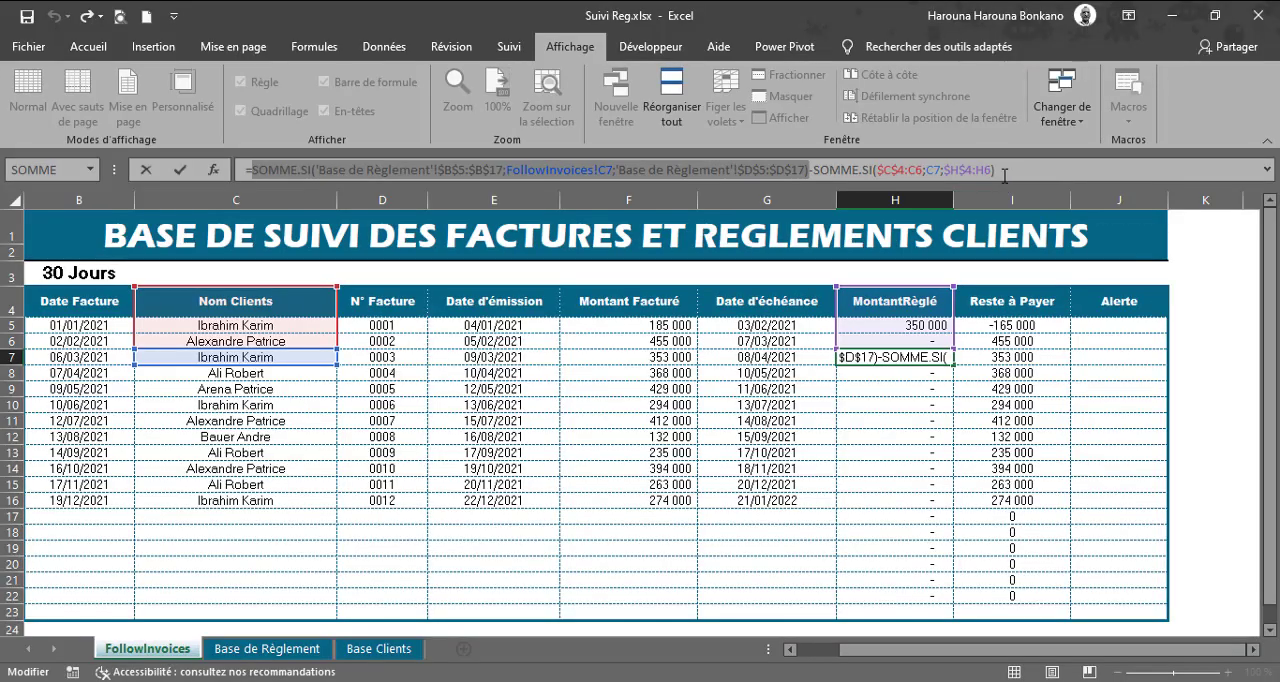
pyautogui.moveTo(995, 170); pyautogui.dragTo(815, 168)
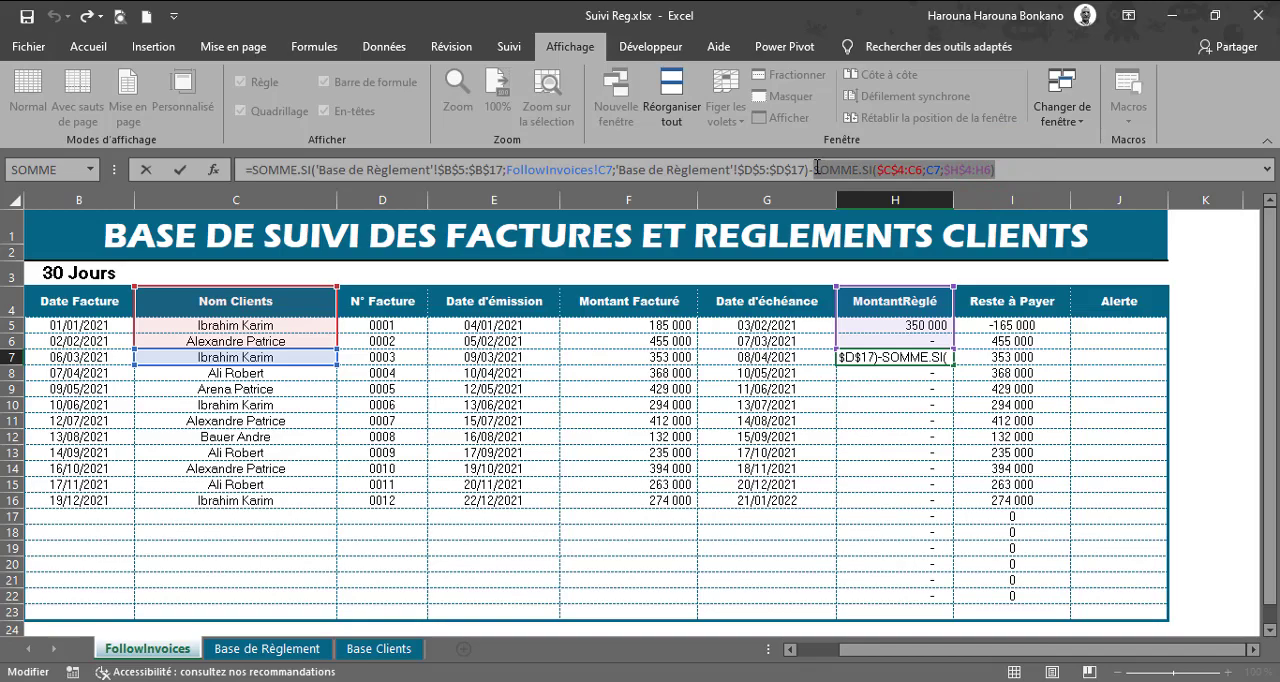
pyautogui.press('F9')
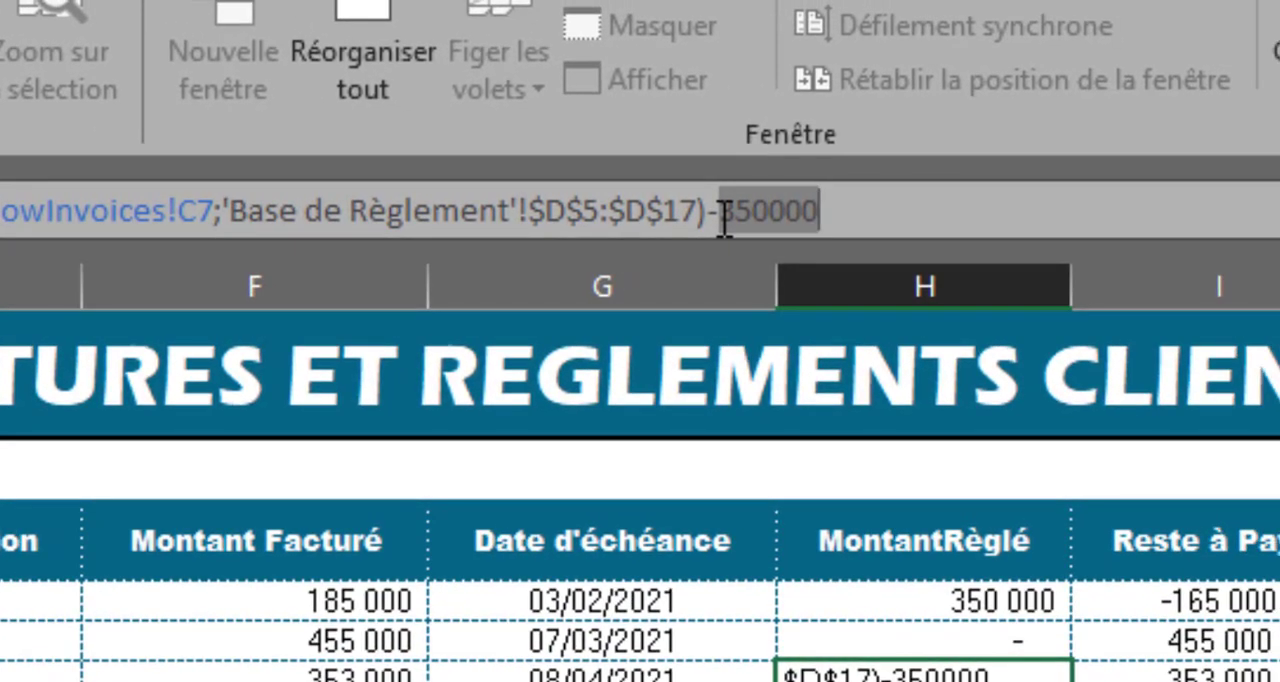
pyautogui.press('Escape')
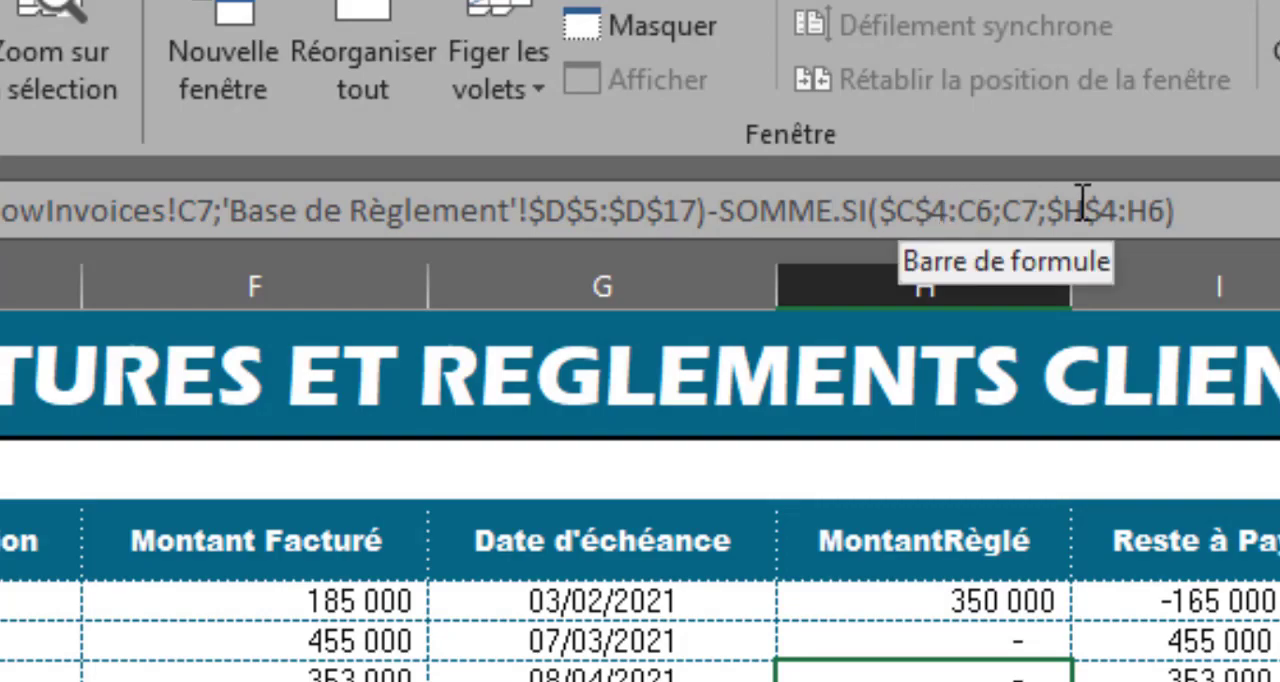
pyautogui.click(1112, 210)
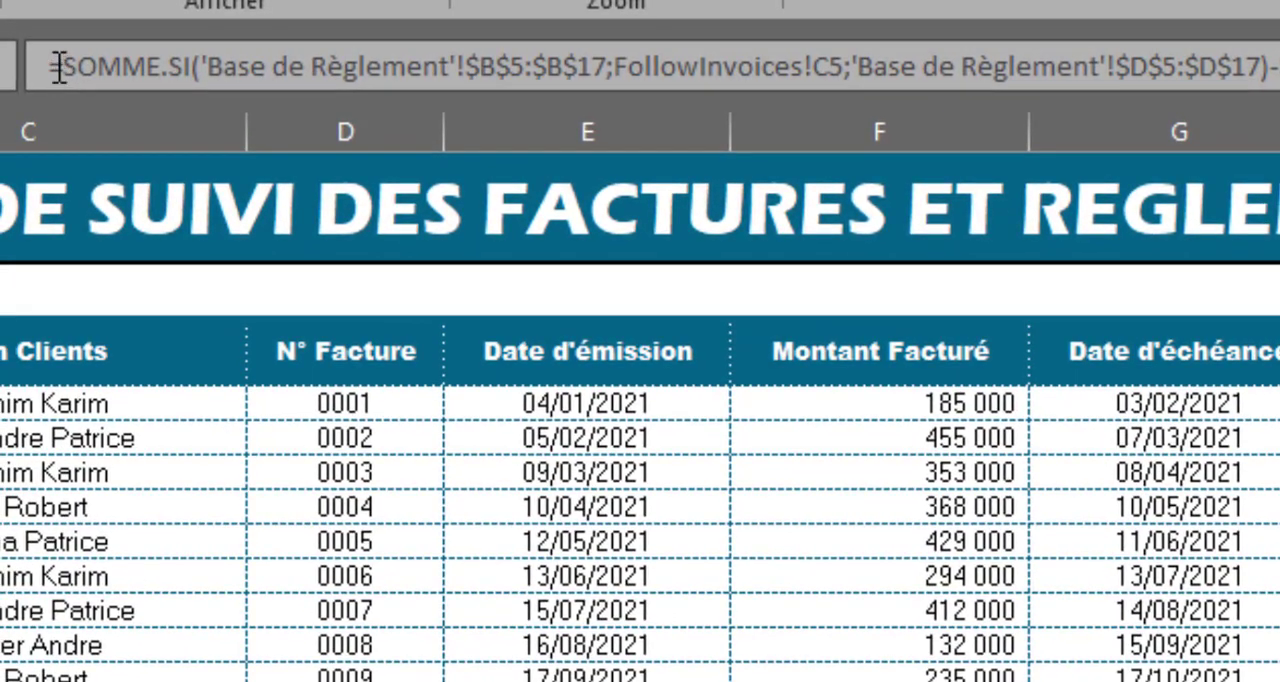
# Step: Wrap the H5 formula in a MIN function with the invoiced amount F5 as its second argument
pyautogui.click(62, 67)
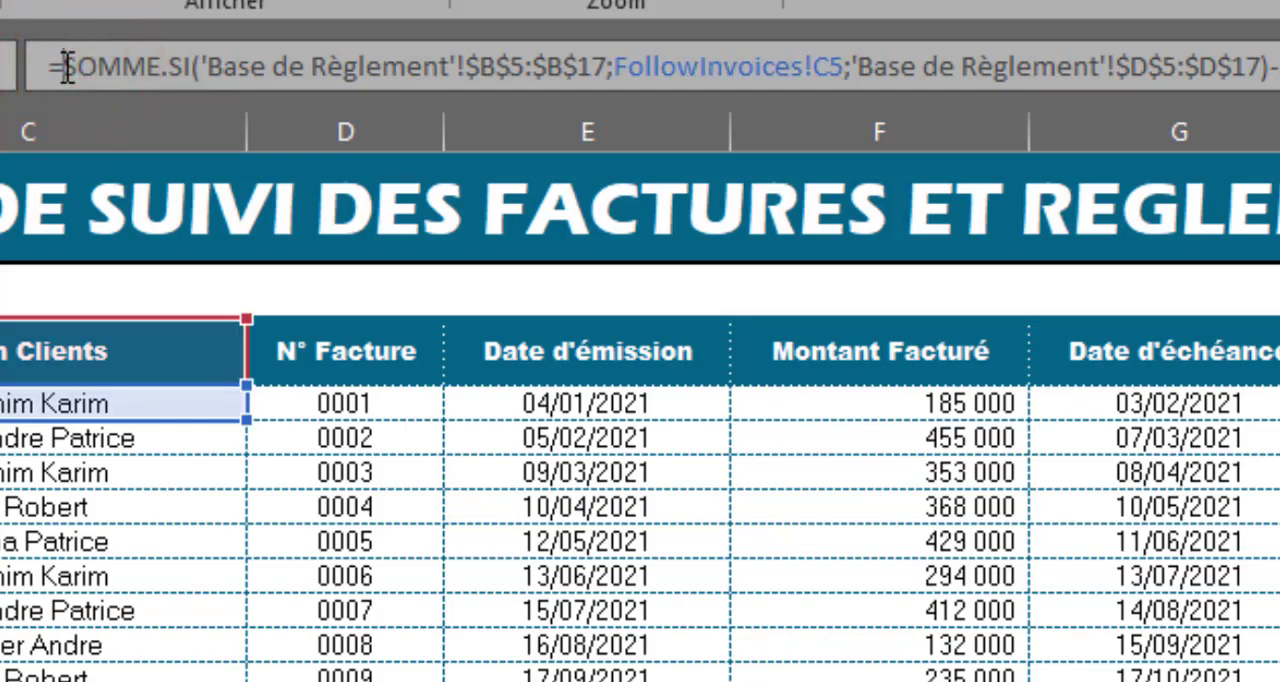
pyautogui.write('min')
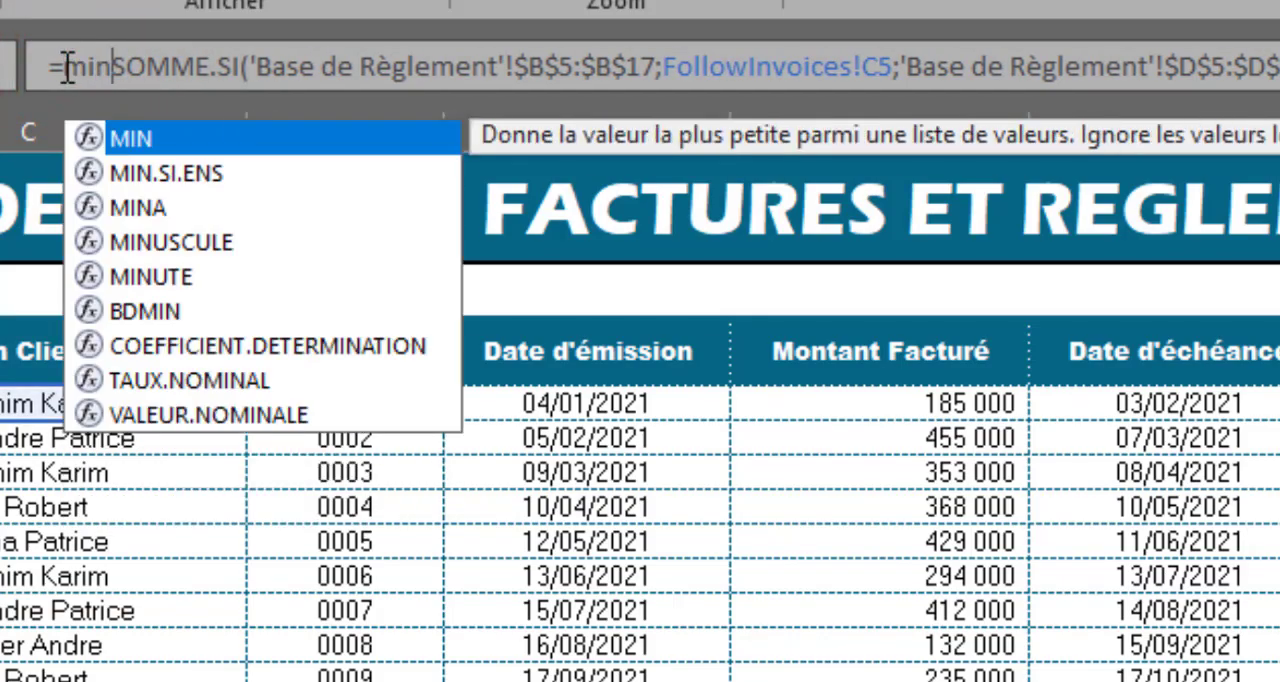
pyautogui.press('Tab')
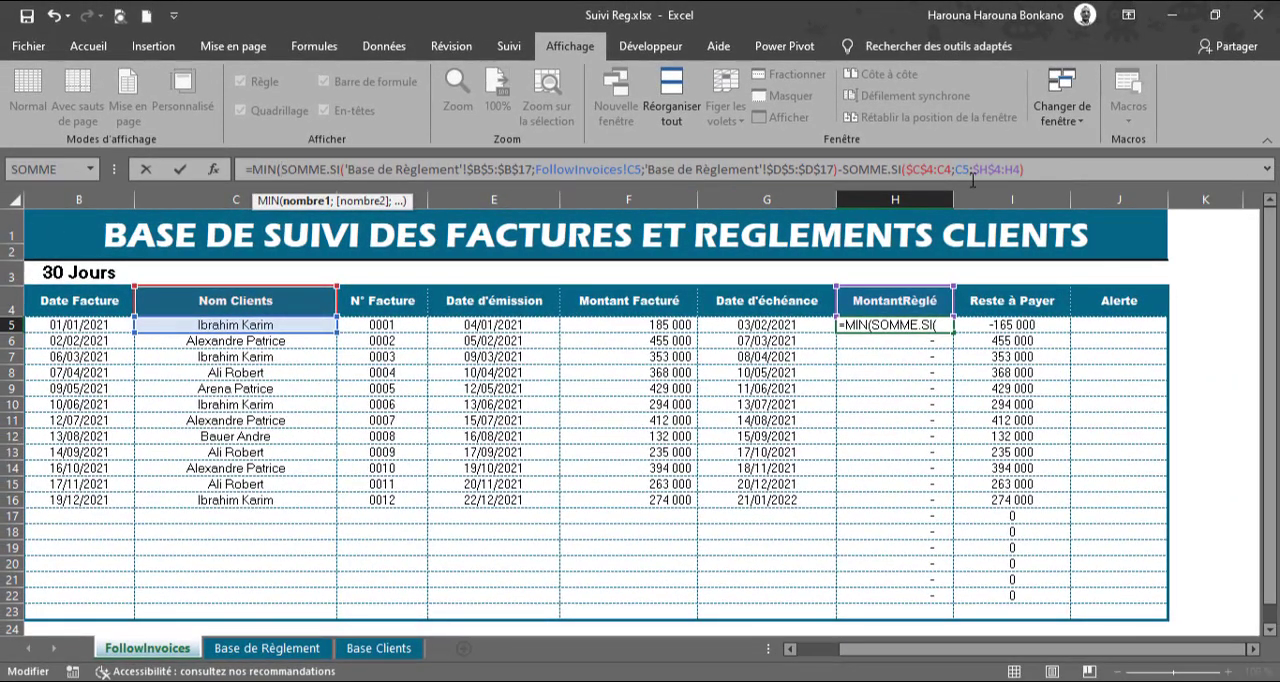
pyautogui.click(1031, 170)
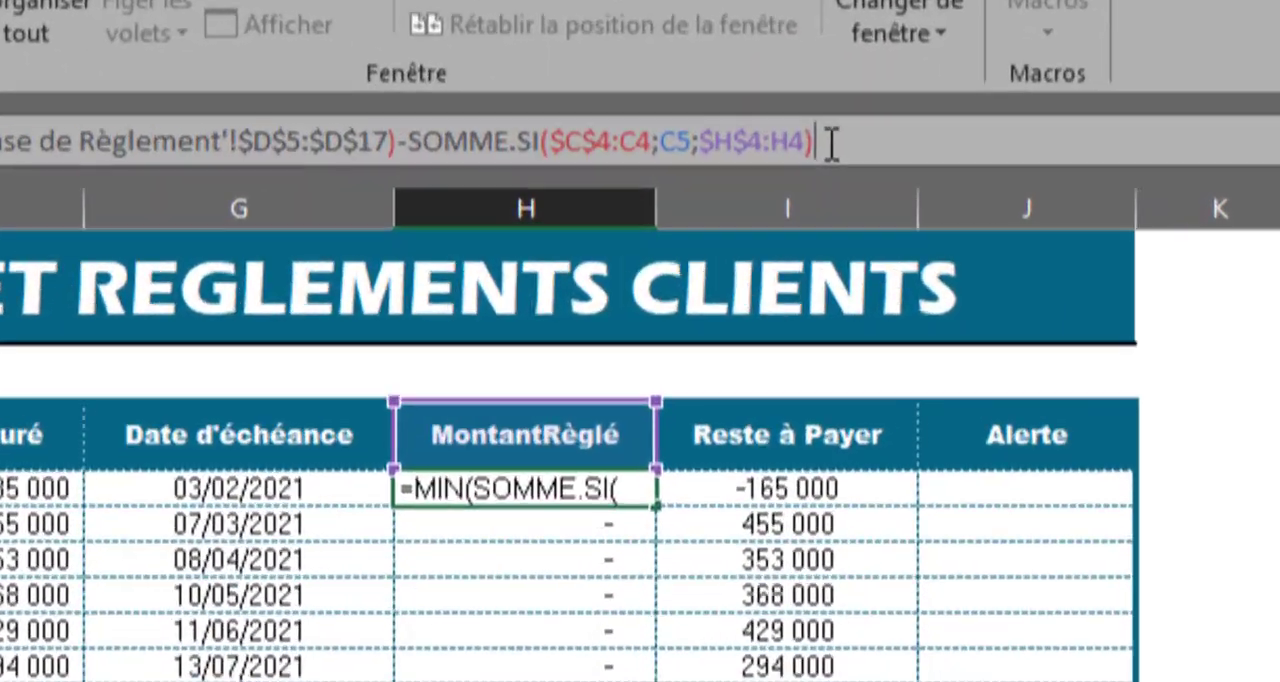
pyautogui.write(';')
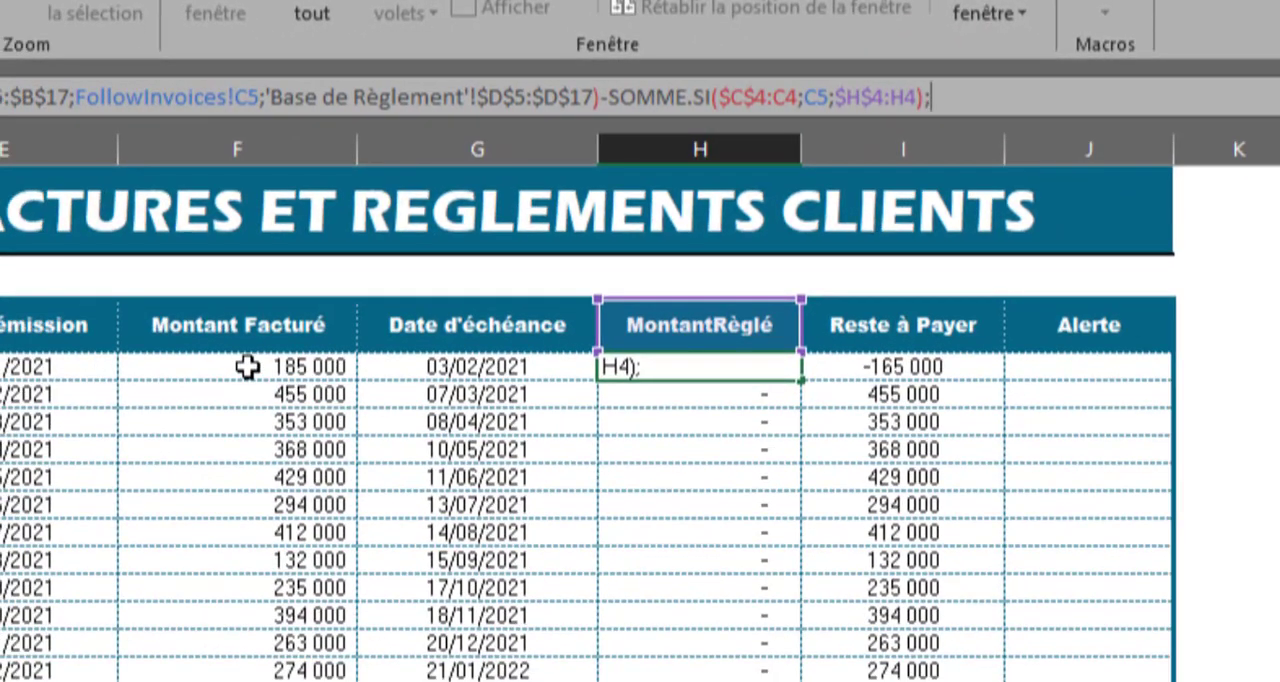
pyautogui.click(247, 367)
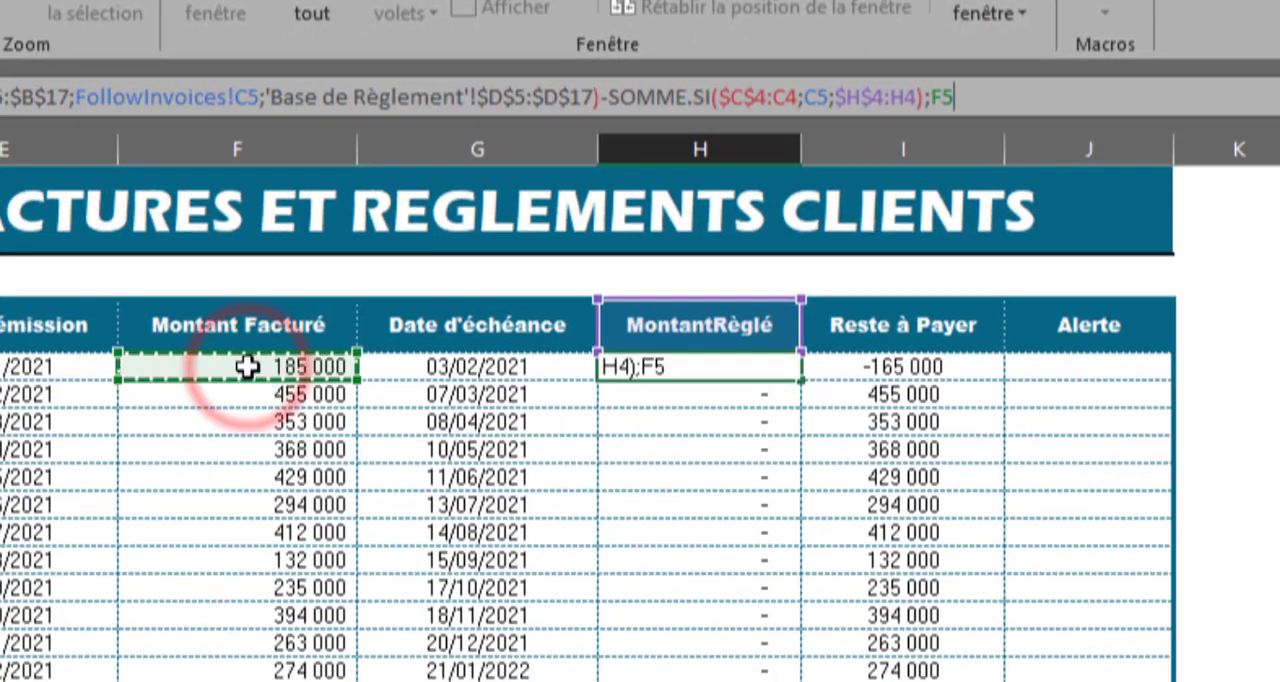
pyautogui.write(')')
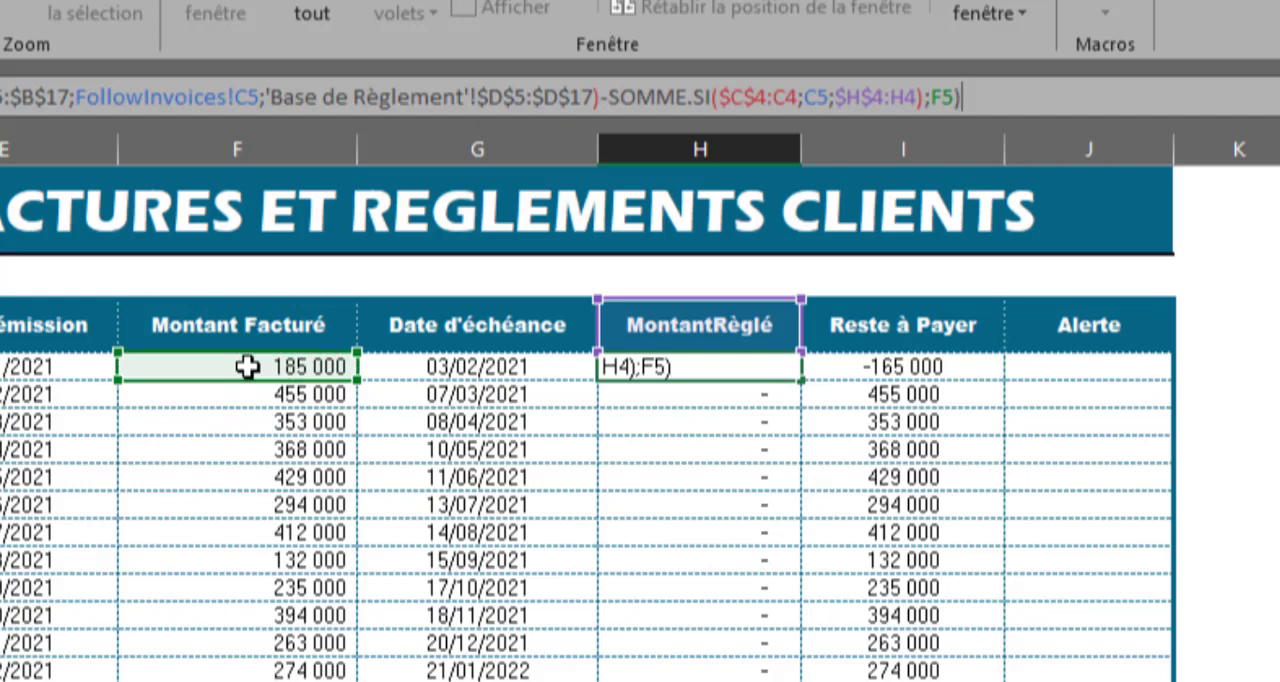
pyautogui.press('Return')
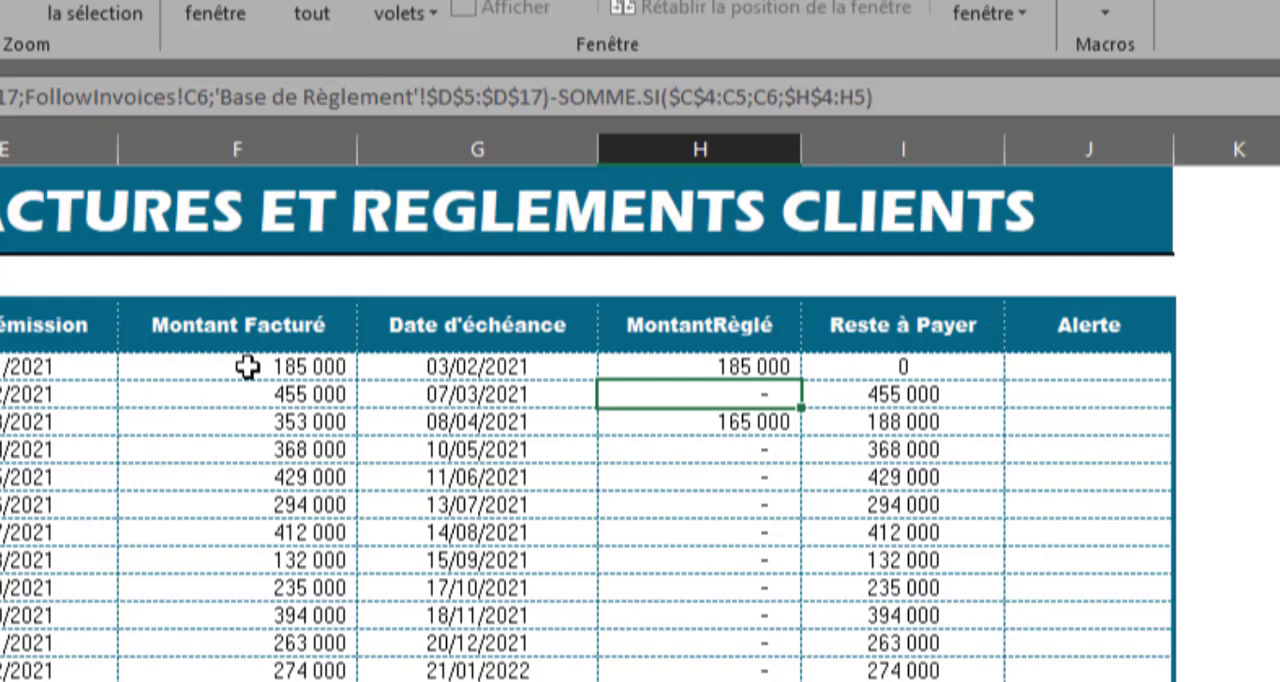
# Step: Fill the MIN formula from H5 down the MontantRèglé column to H22
pyautogui.click(666, 367)
pyautogui.moveTo(801, 378); pyautogui.dragTo(802, 443)
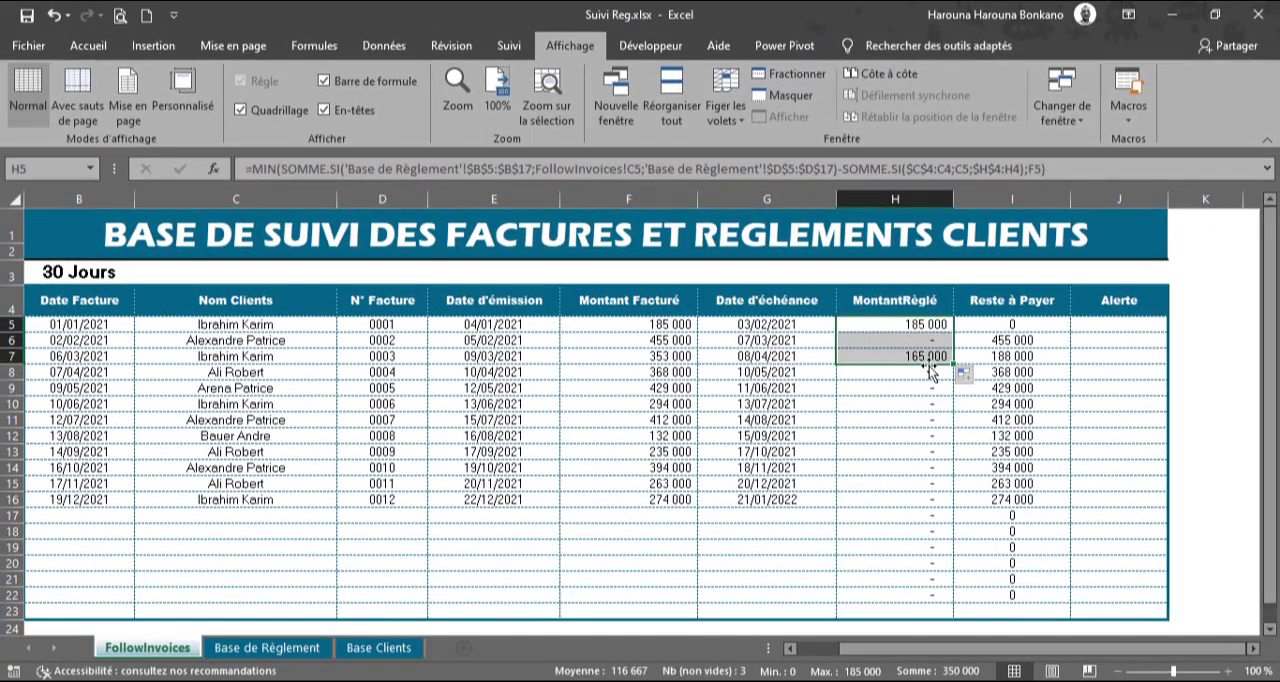
pyautogui.moveTo(930, 366); pyautogui.dragTo(930, 598)
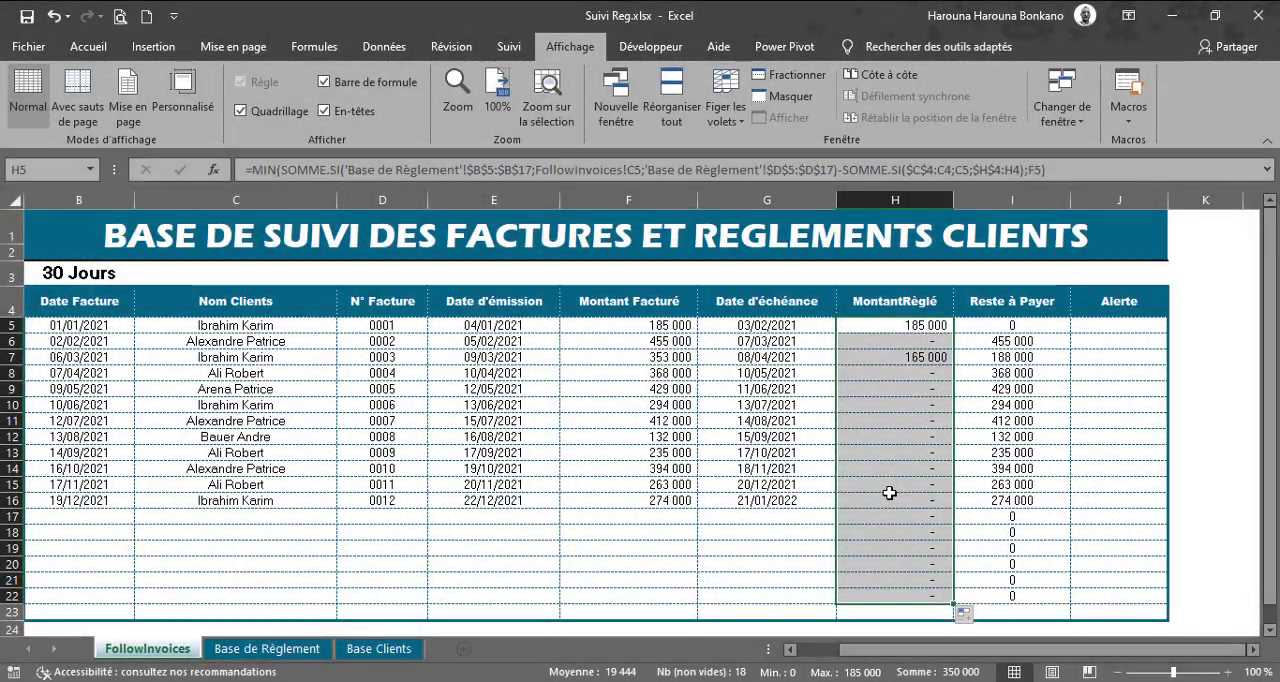
# Step: Record a payment in row 7 of Base de Règlement: first client in the list, date 31/12/21, Montant Règlé 200000; return to FollowInvoices
pyautogui.click(250, 648)
pyautogui.click(214, 335)
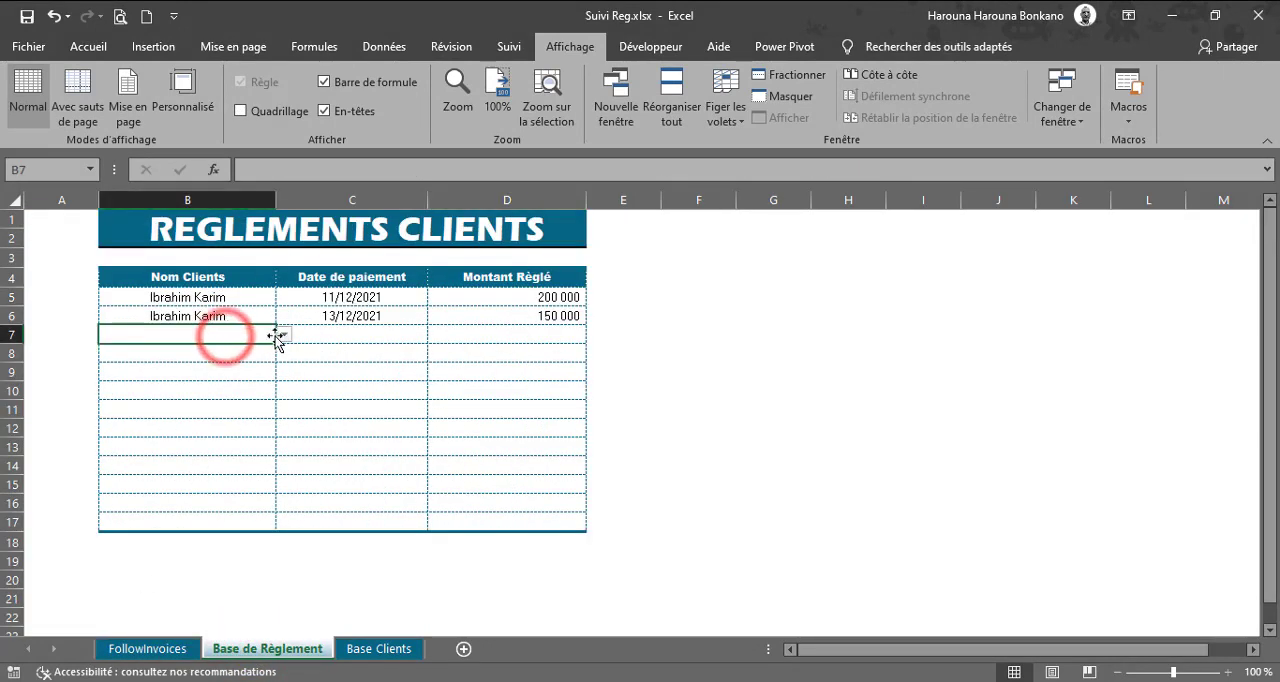
pyautogui.click(284, 335)
pyautogui.click(172, 347)
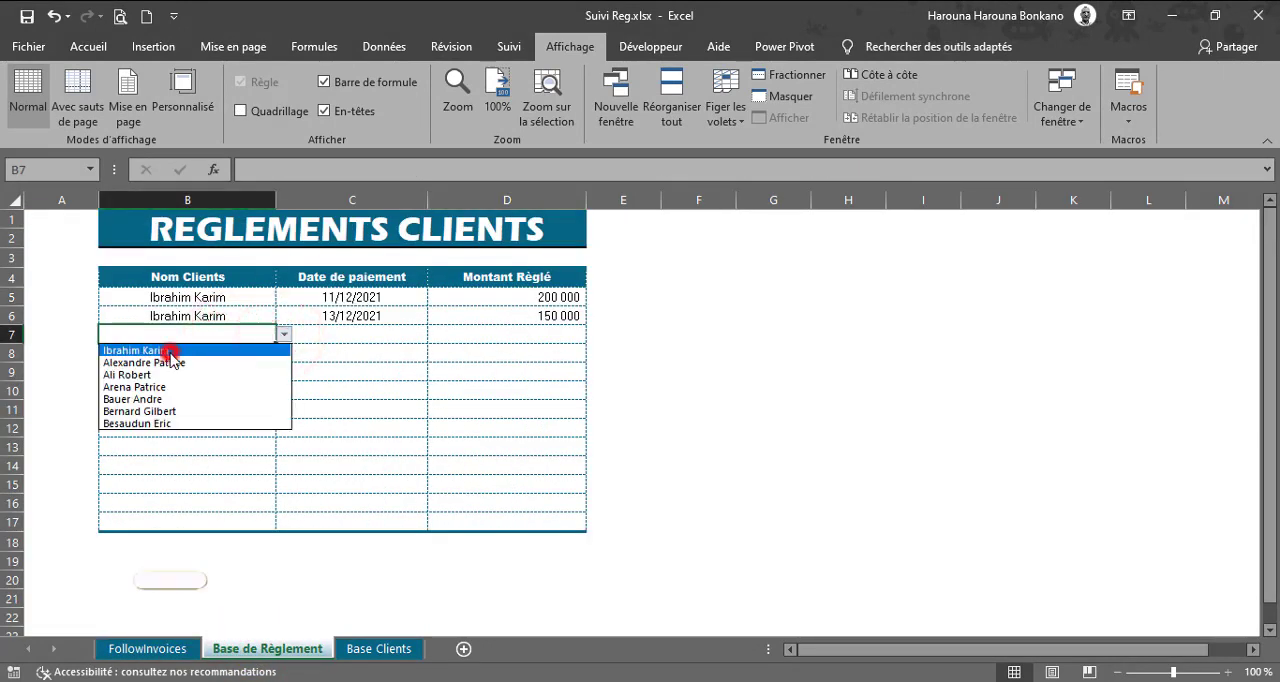
pyautogui.click(342, 333)
pyautogui.write('3')
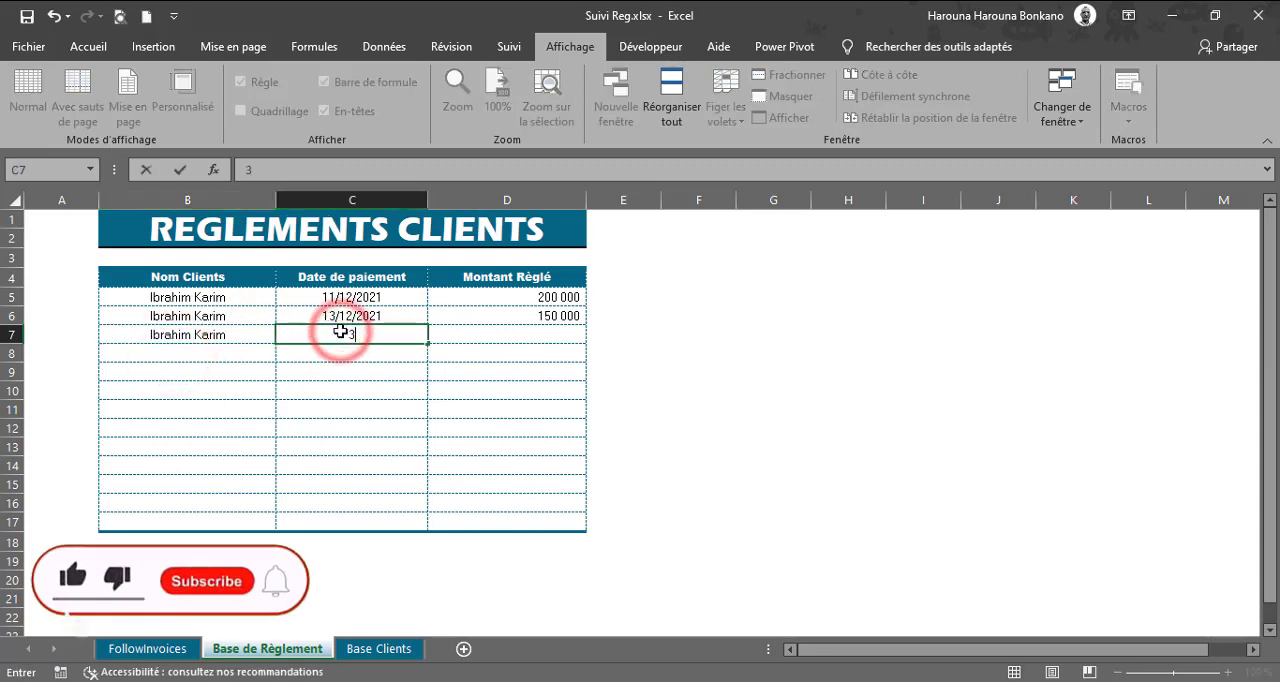
pyautogui.write('1/12/21')
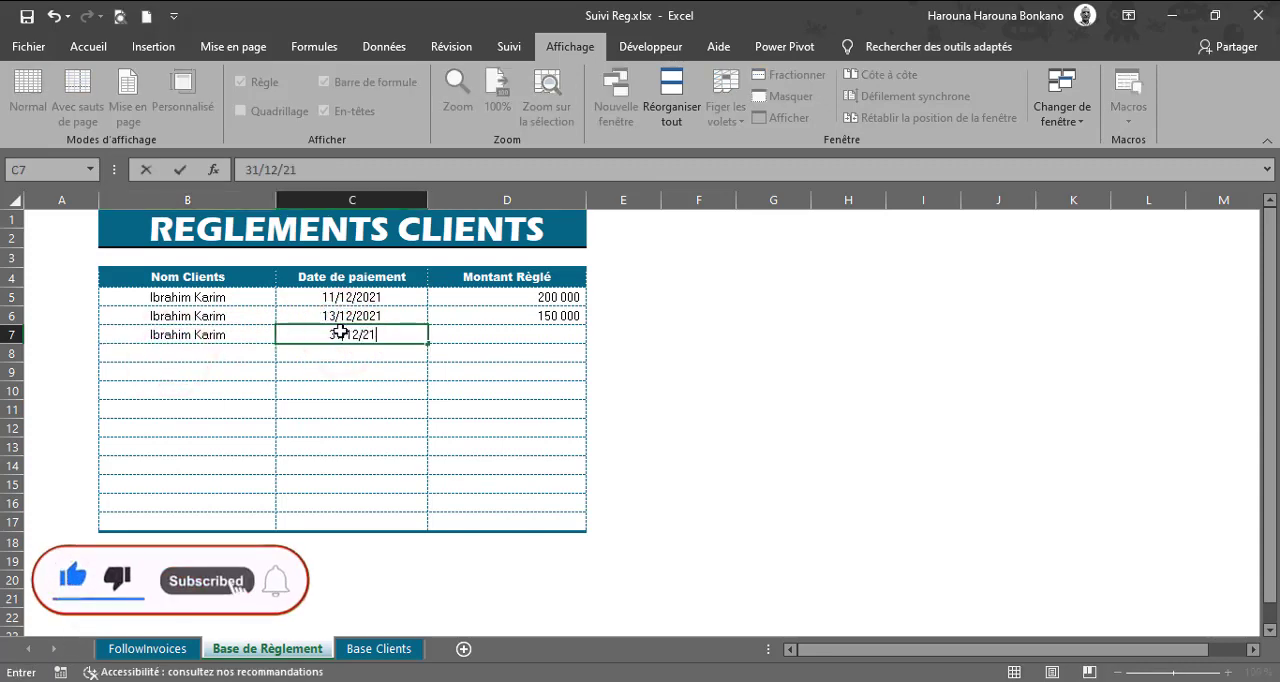
pyautogui.press('Tab')
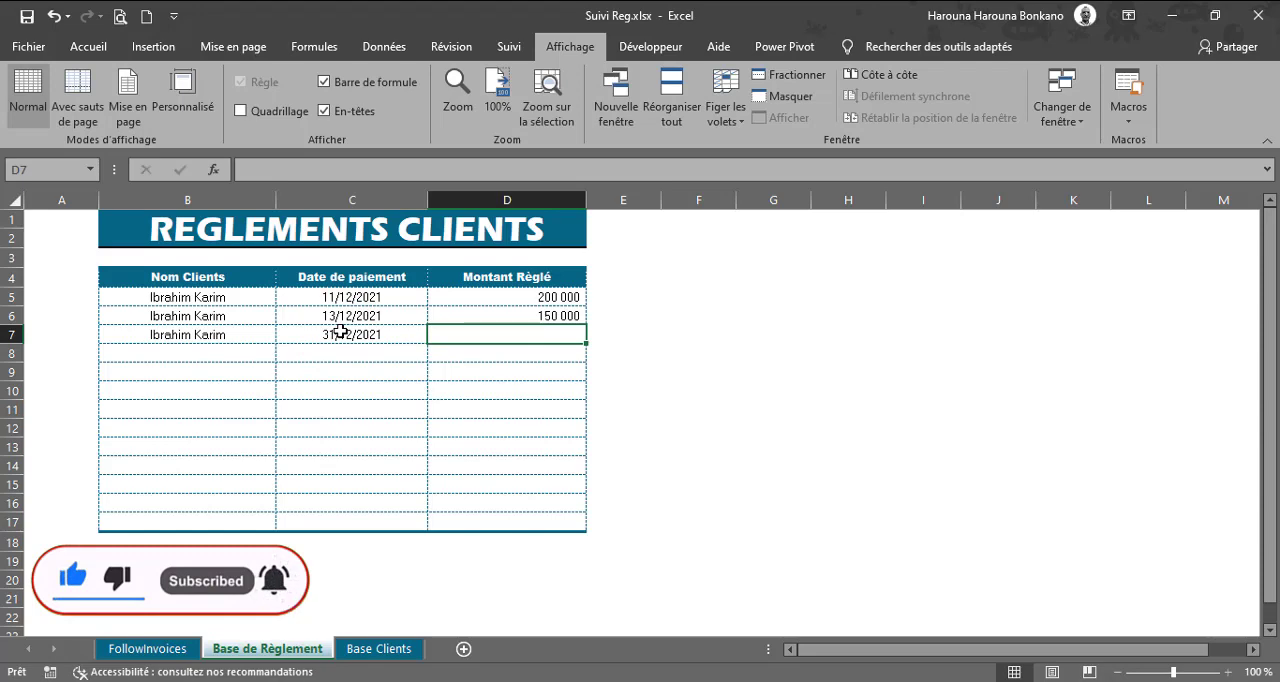
pyautogui.write('200000')
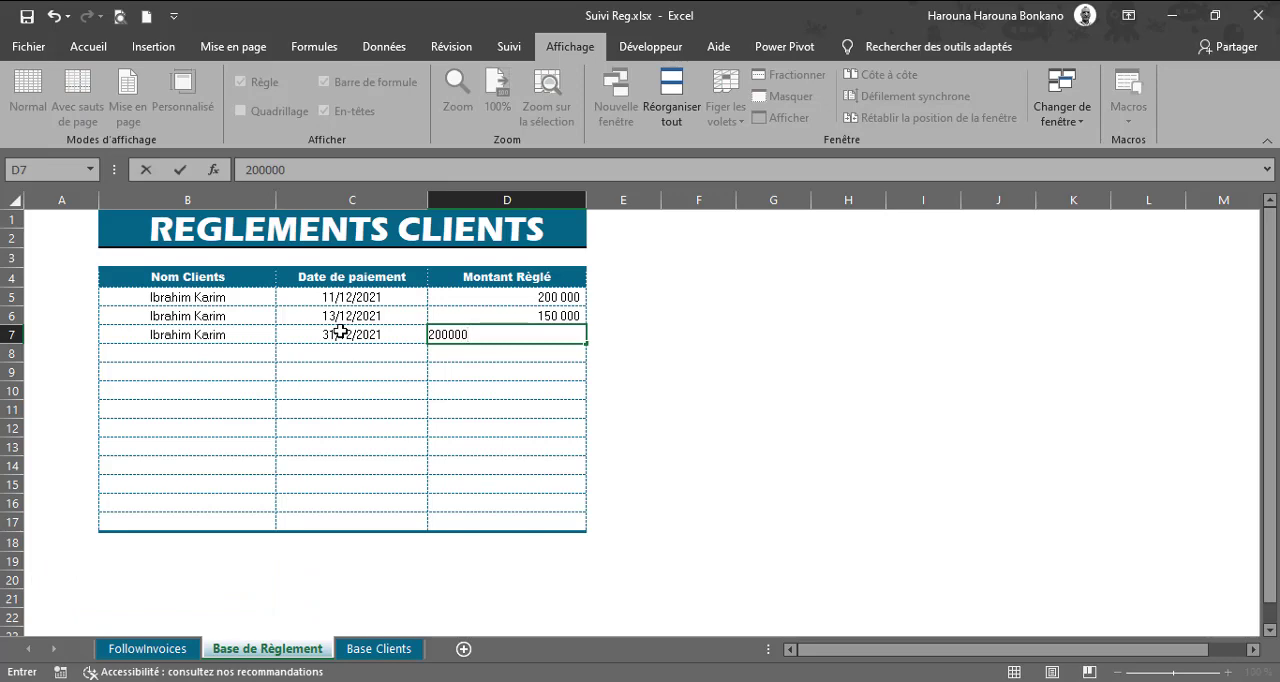
pyautogui.press('Return')
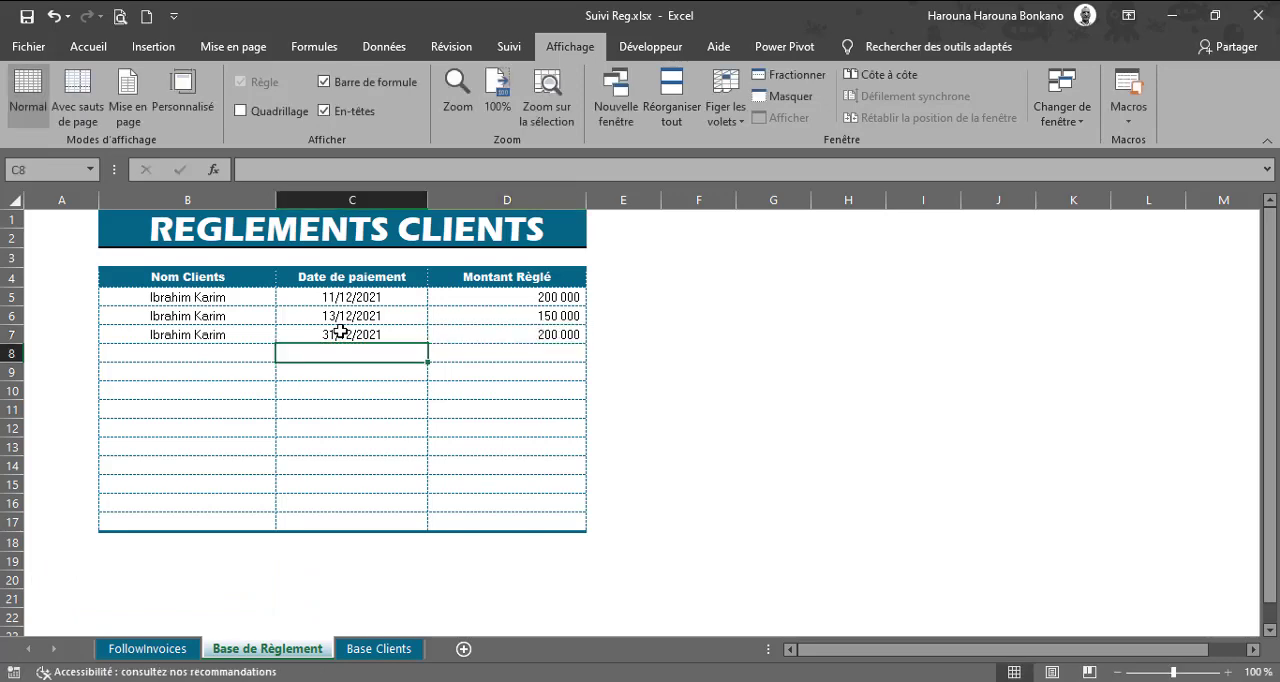
pyautogui.click(148, 652)
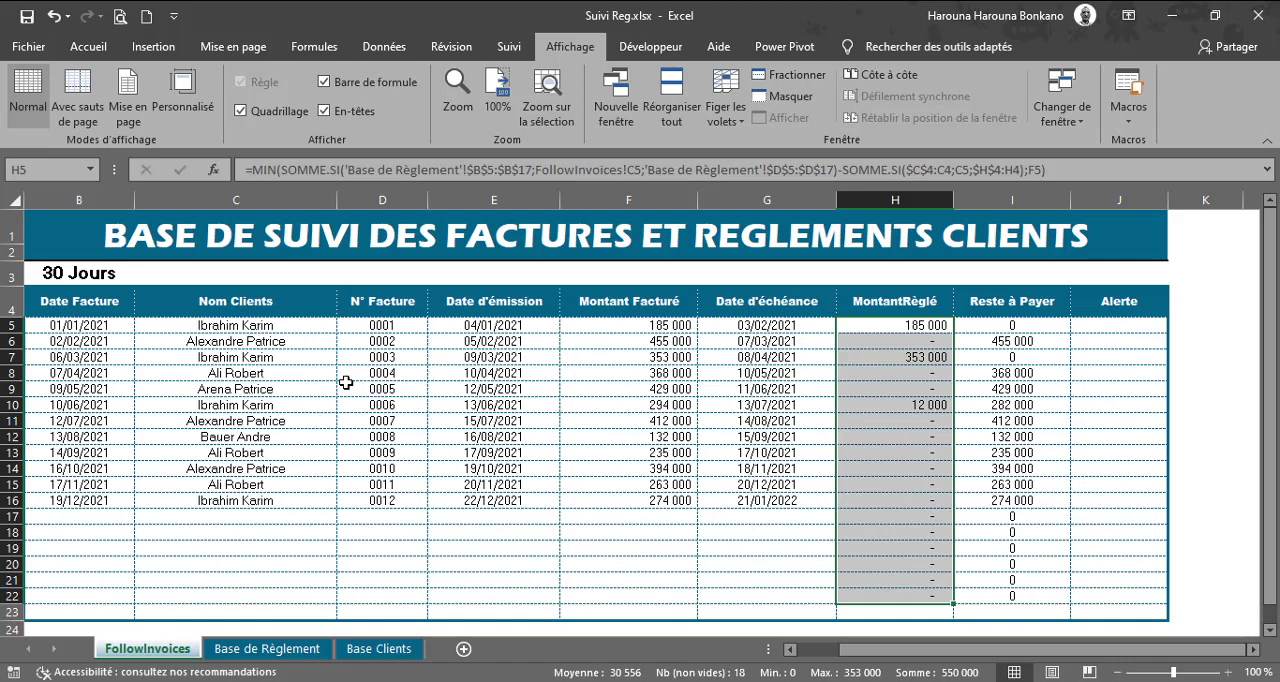
# Step: Record a payment in row 8 of Base de Règlement: second client in the list, date 31/12/21, Montant Règlé 455000; return to FollowInvoices
pyautogui.click(257, 656)
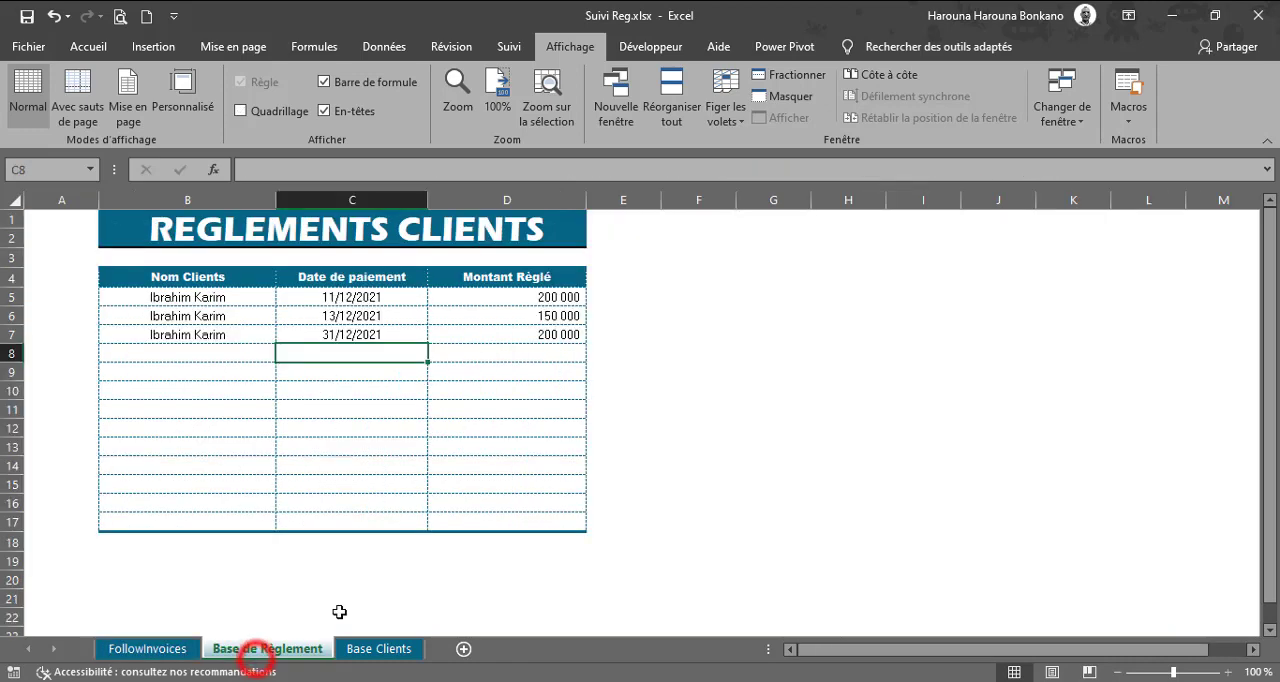
pyautogui.click(188, 354)
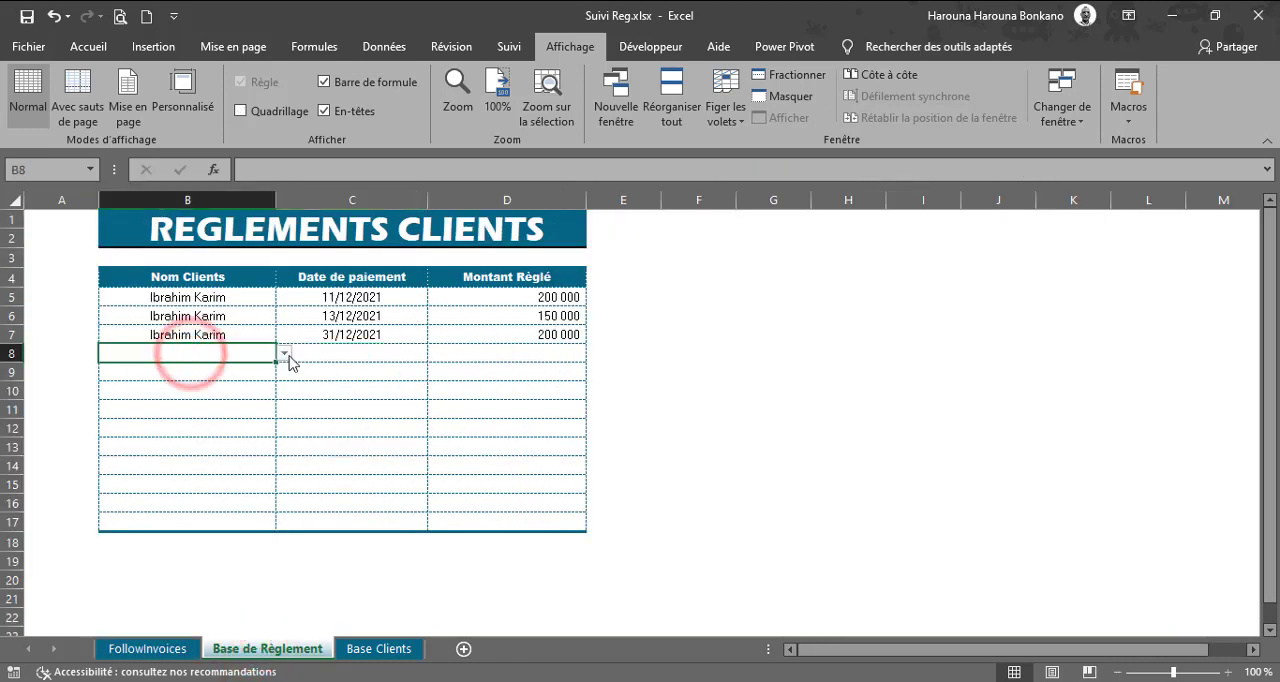
pyautogui.click(283, 353)
pyautogui.click(178, 381)
pyautogui.click(376, 353)
pyautogui.write('31/12/21')
pyautogui.press('Tab')
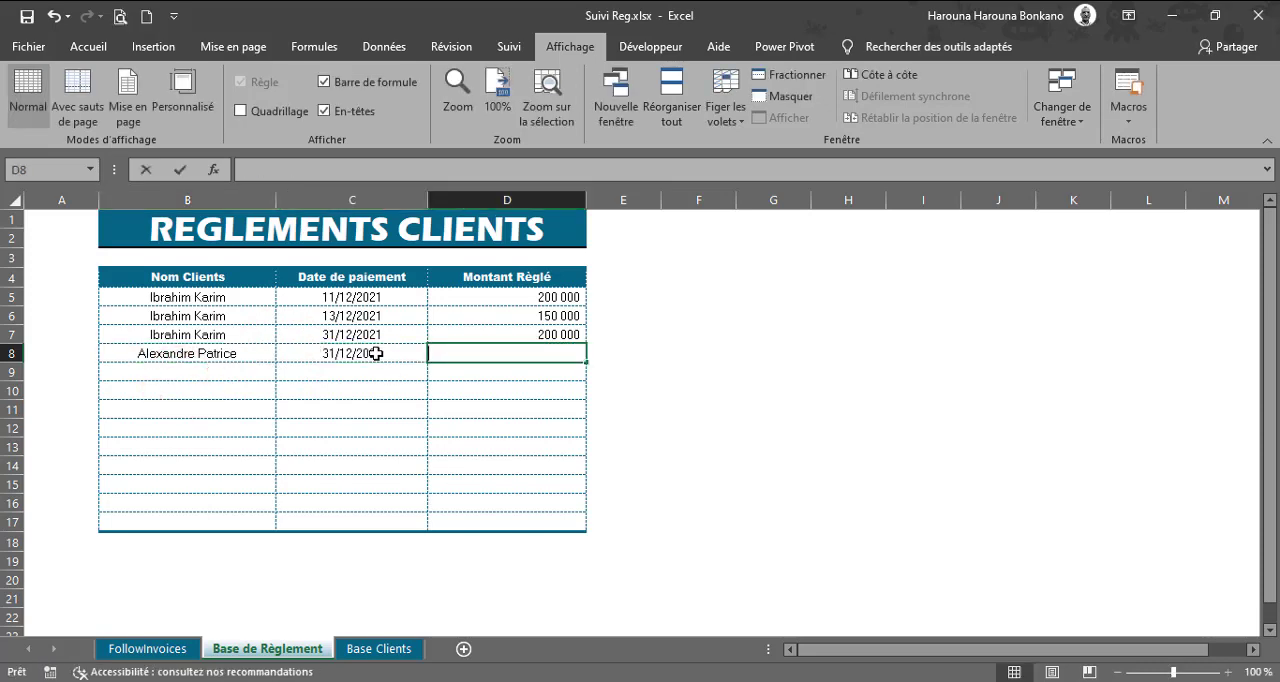
pyautogui.write('455000')
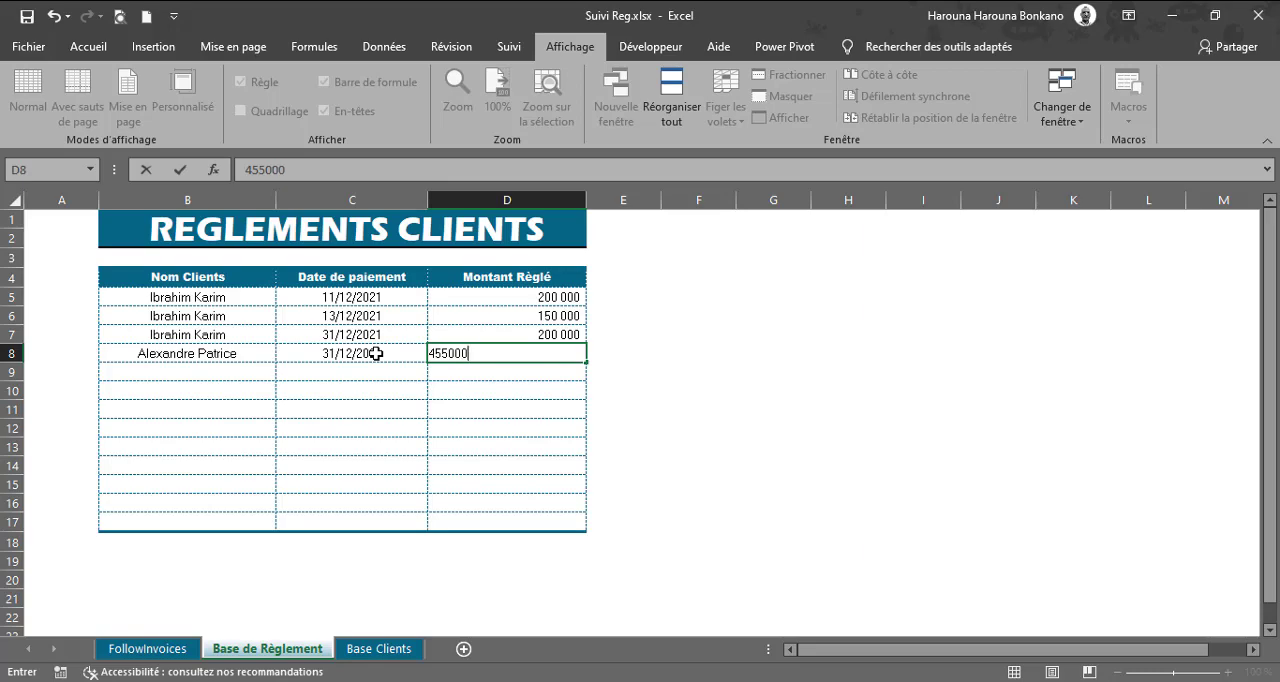
pyautogui.press('Return')
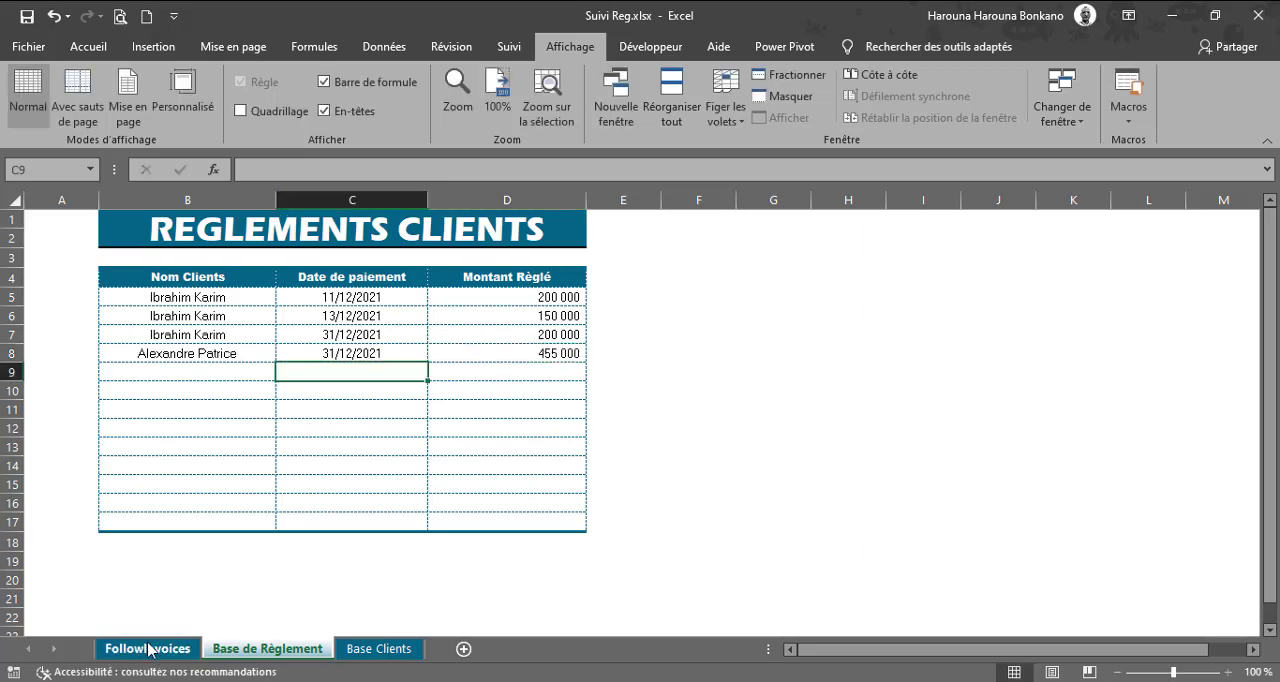
pyautogui.click(148, 649)
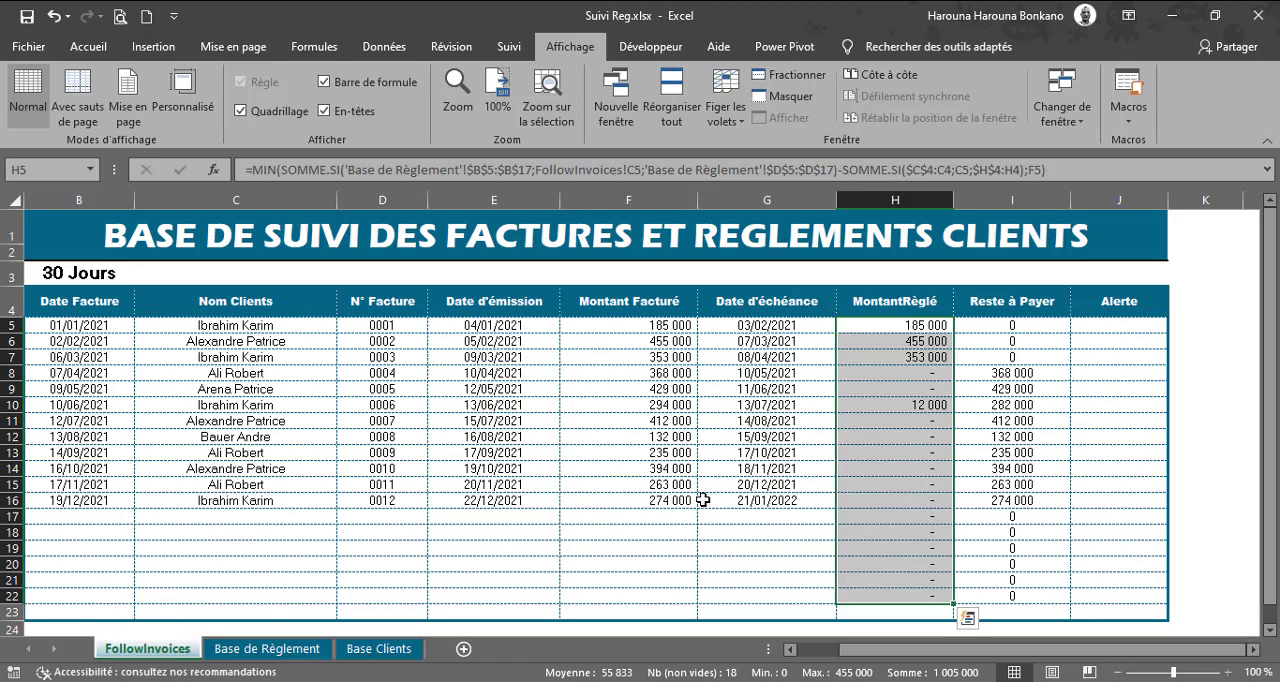
# Step: Record a payment in row 9 of Base de Règlement: second client in the list, date 01/01/2022, Montant Règlé 300000; return to FollowInvoices
pyautogui.click(299, 649)
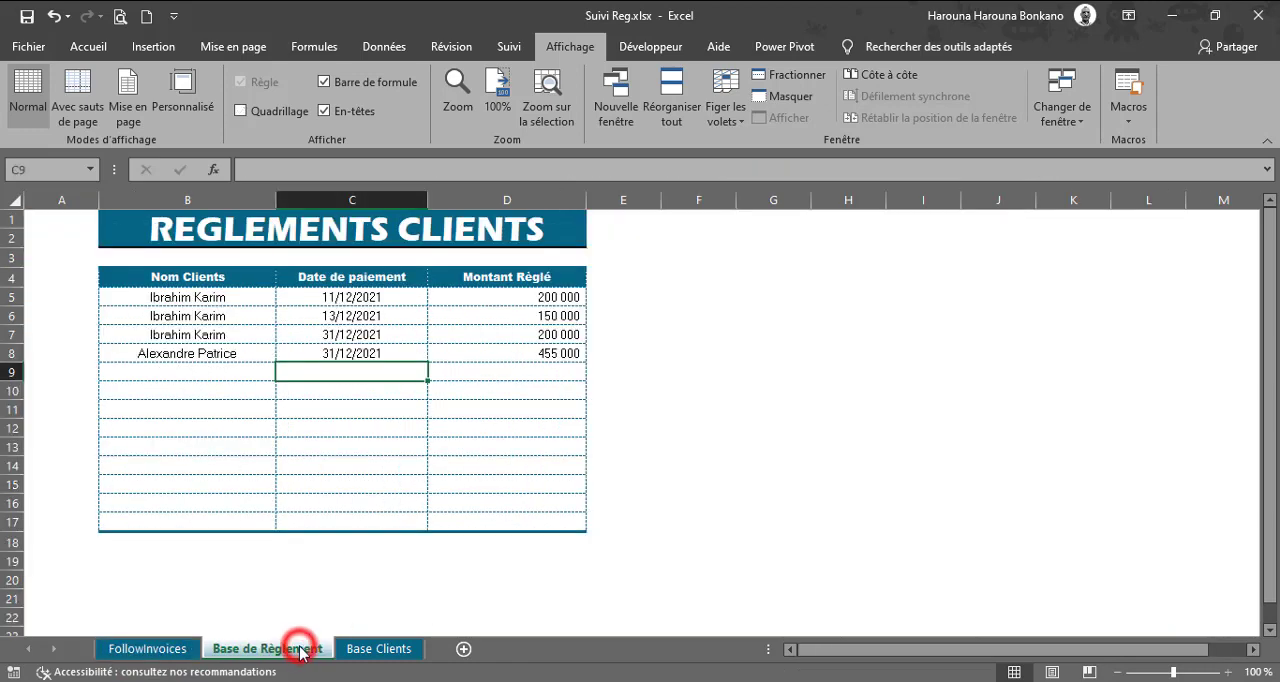
pyautogui.click(207, 371)
pyautogui.click(283, 372)
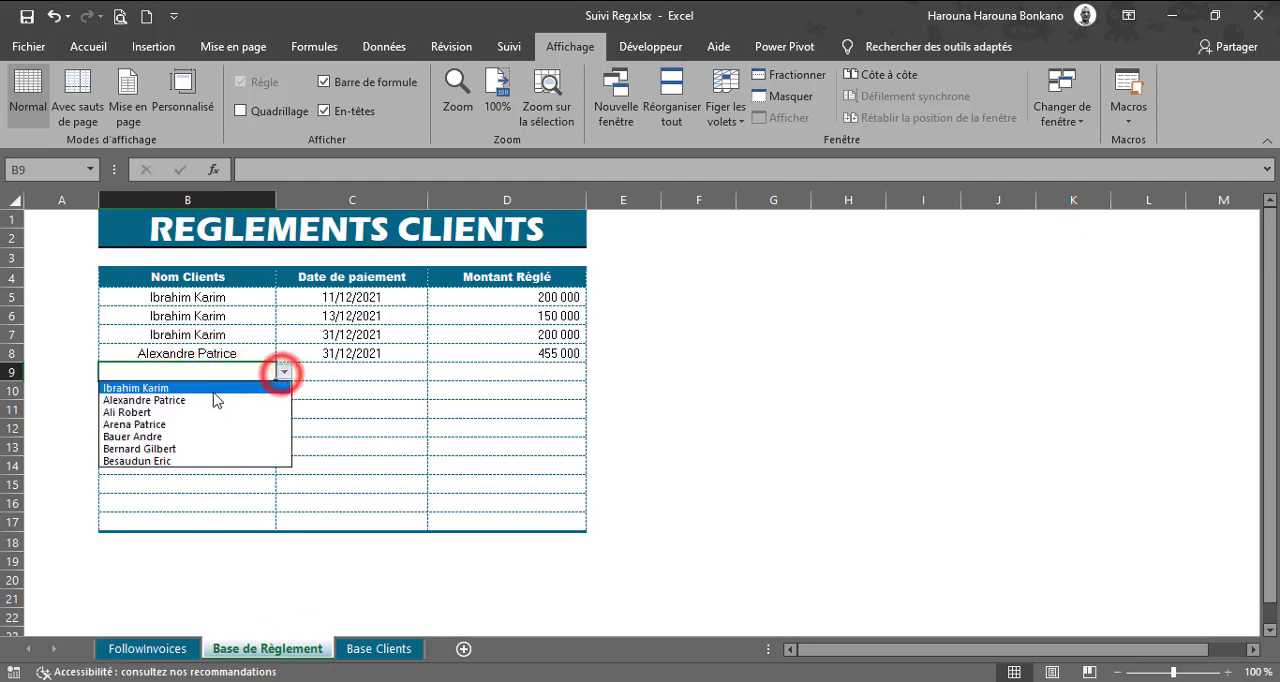
pyautogui.click(172, 400)
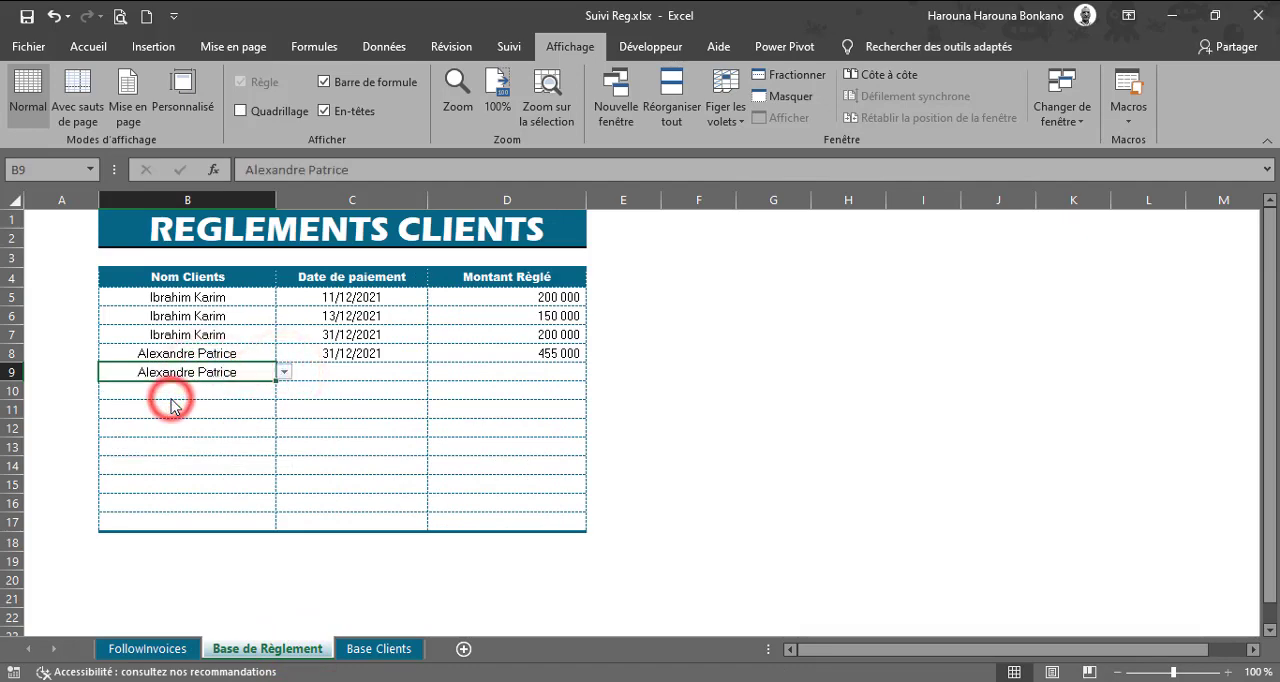
pyautogui.click(330, 374)
pyautogui.write('01')
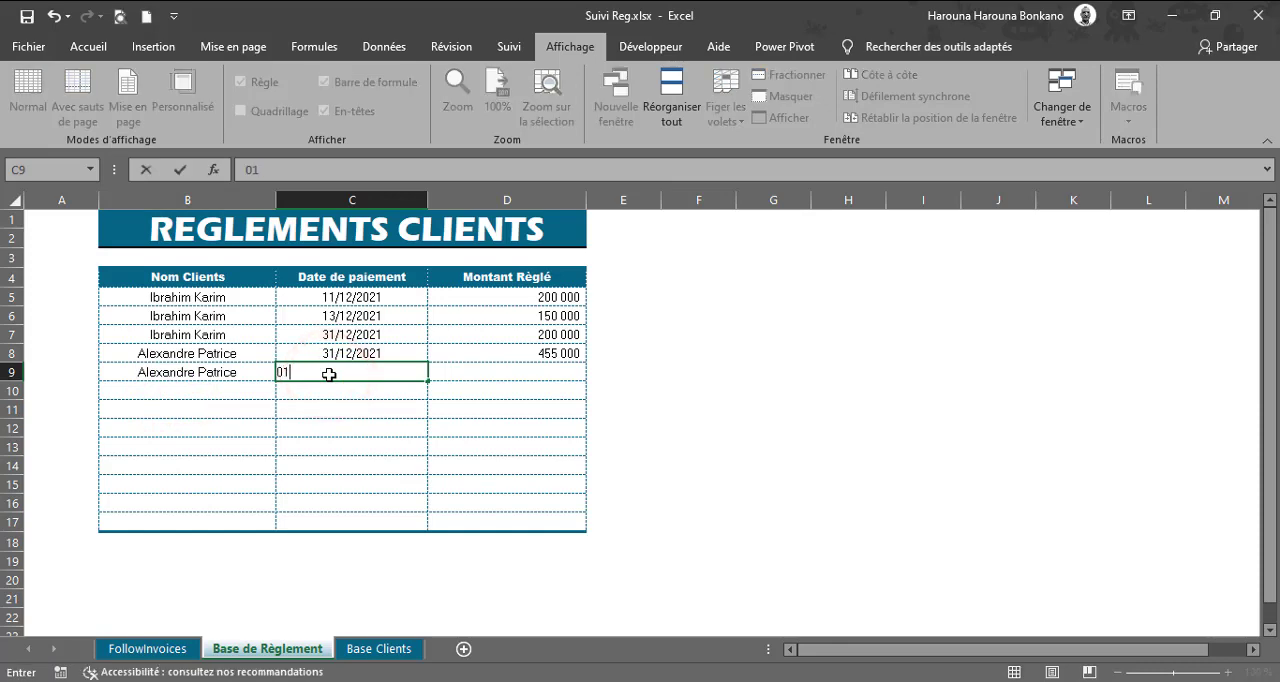
pyautogui.write('/01/2022')
pyautogui.press('Tab')
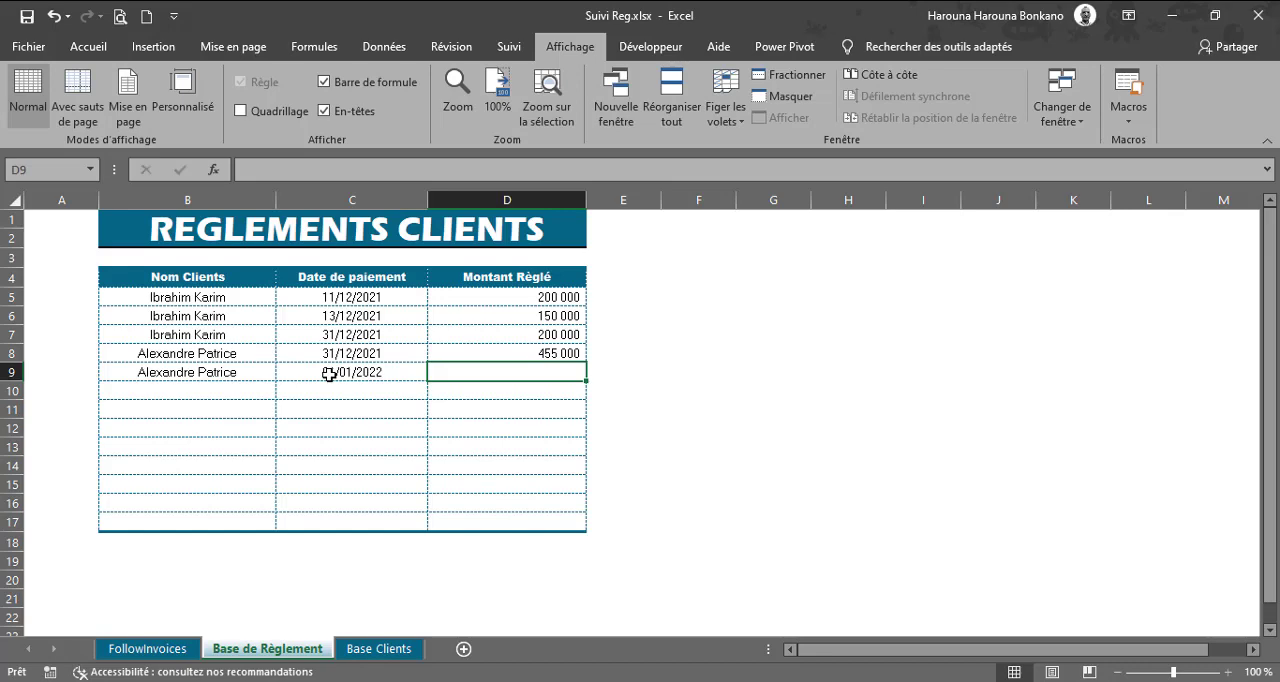
pyautogui.write('300000')
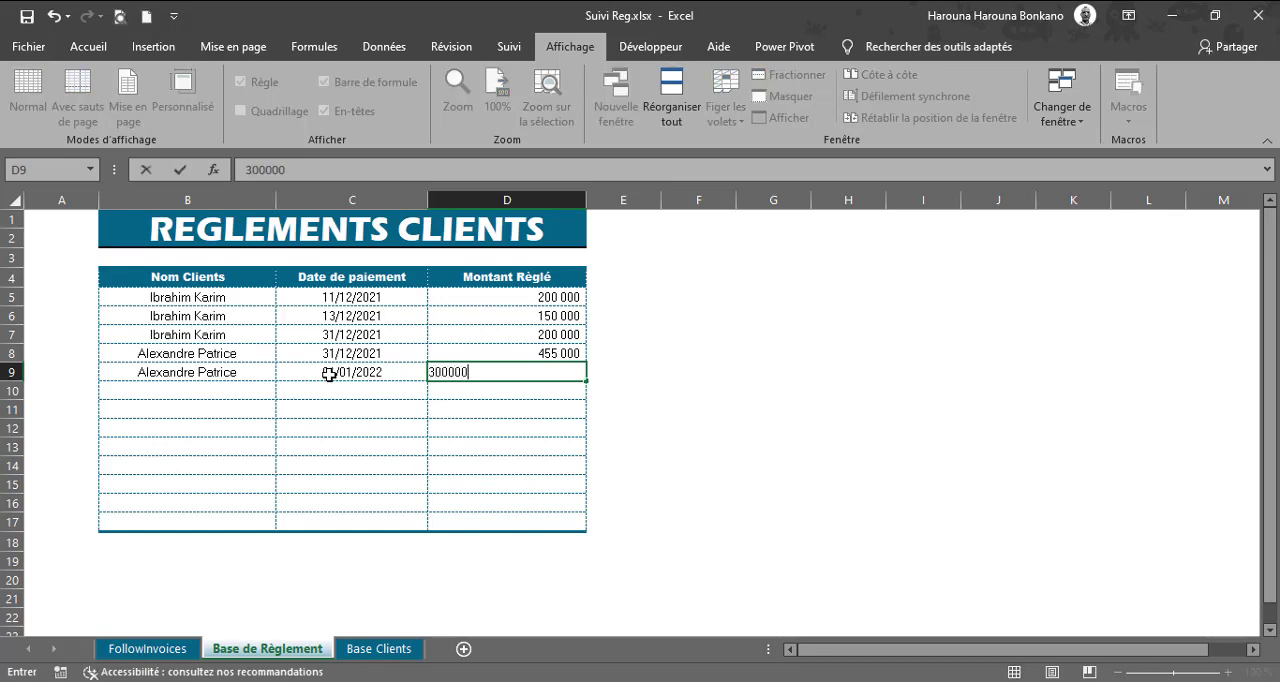
pyautogui.press('Return')
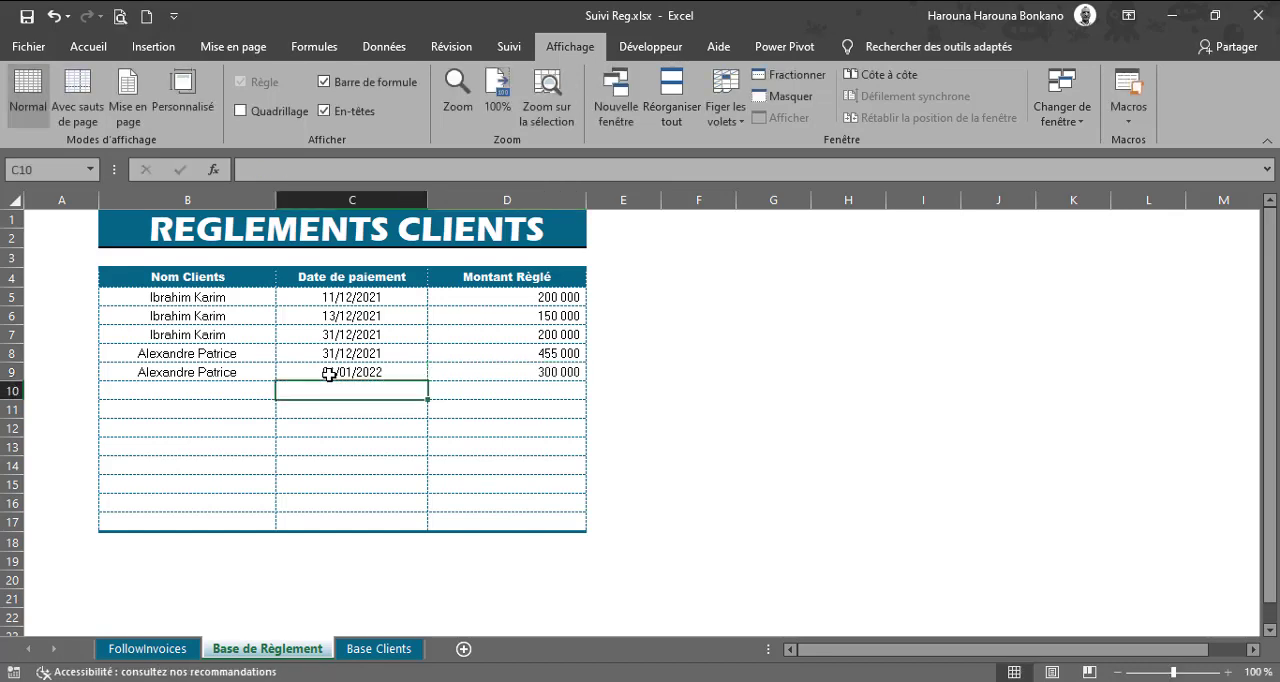
pyautogui.click(167, 649)
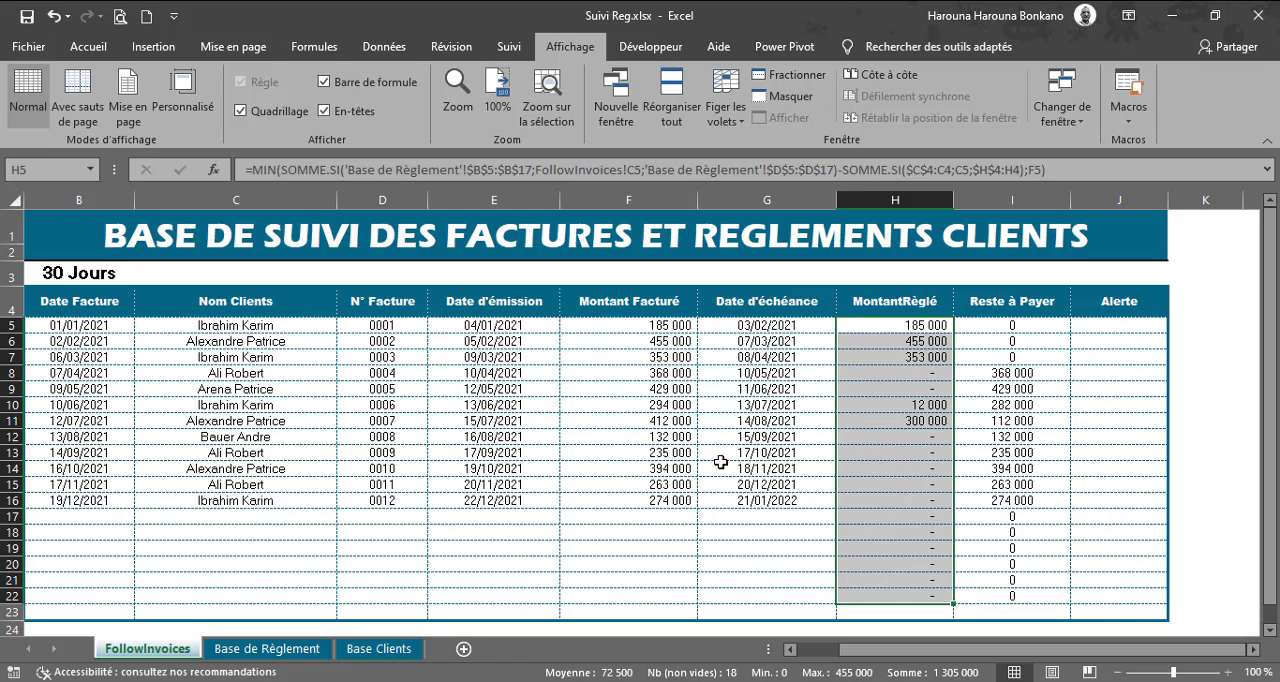
# Step: Set the Montant Règlé in D9 of Base de Règlement to 480 000 and return to FollowInvoices
pyautogui.click(240, 648)
pyautogui.click(540, 372)
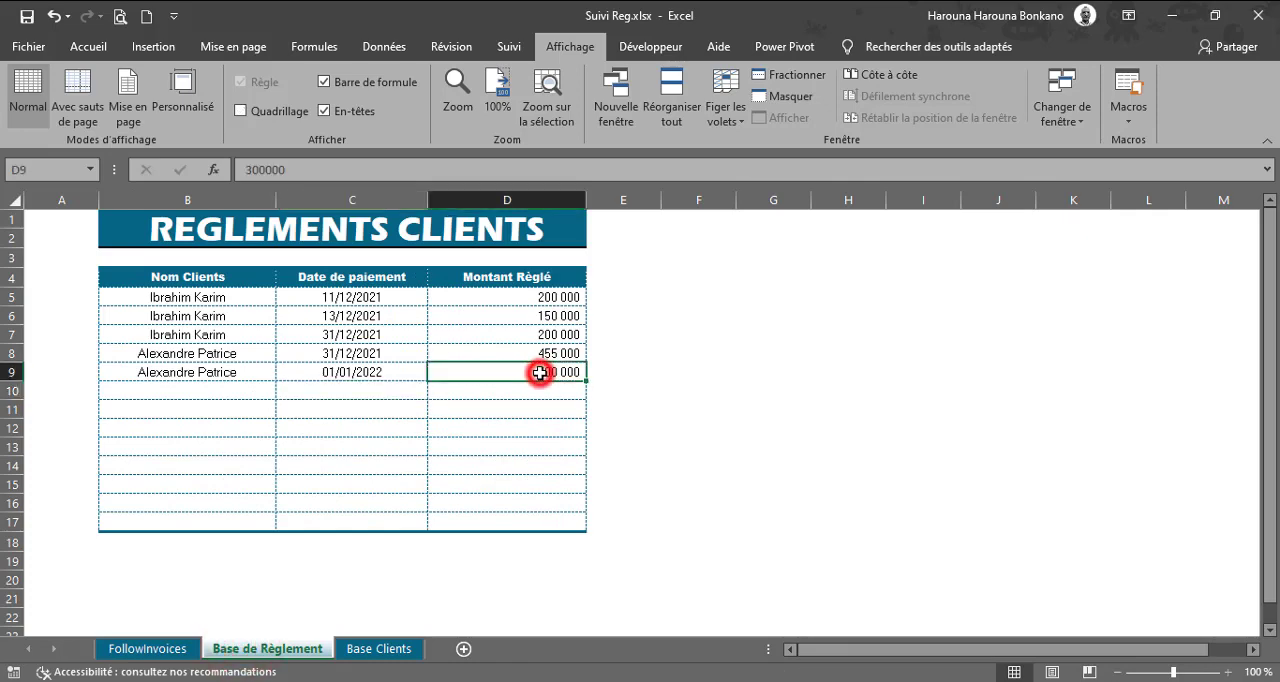
pyautogui.write('480')
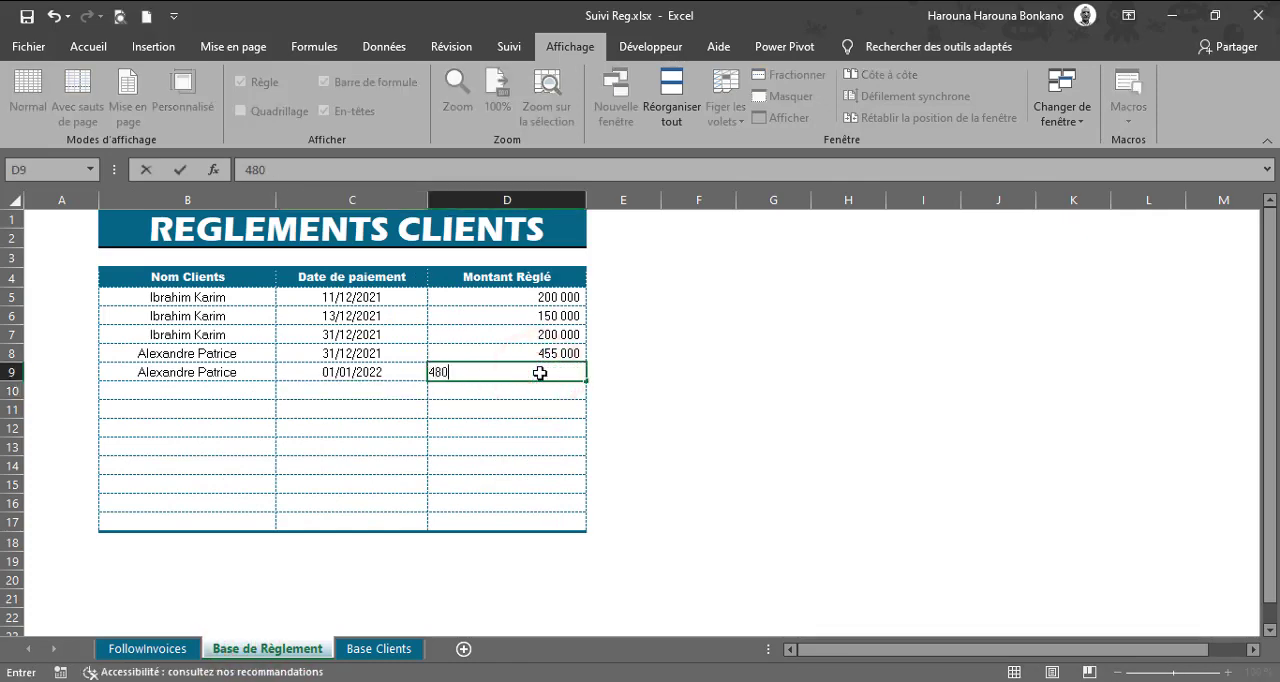
pyautogui.write(' 000')
pyautogui.press('Return')
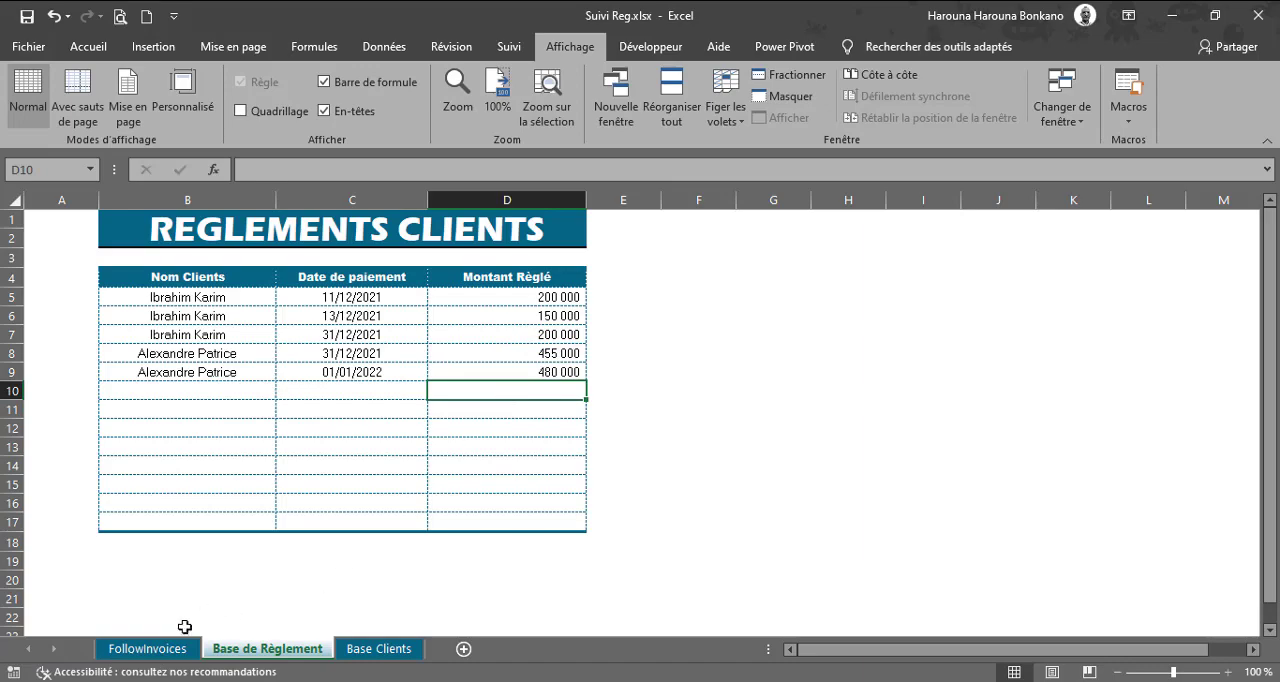
pyautogui.click(168, 652)
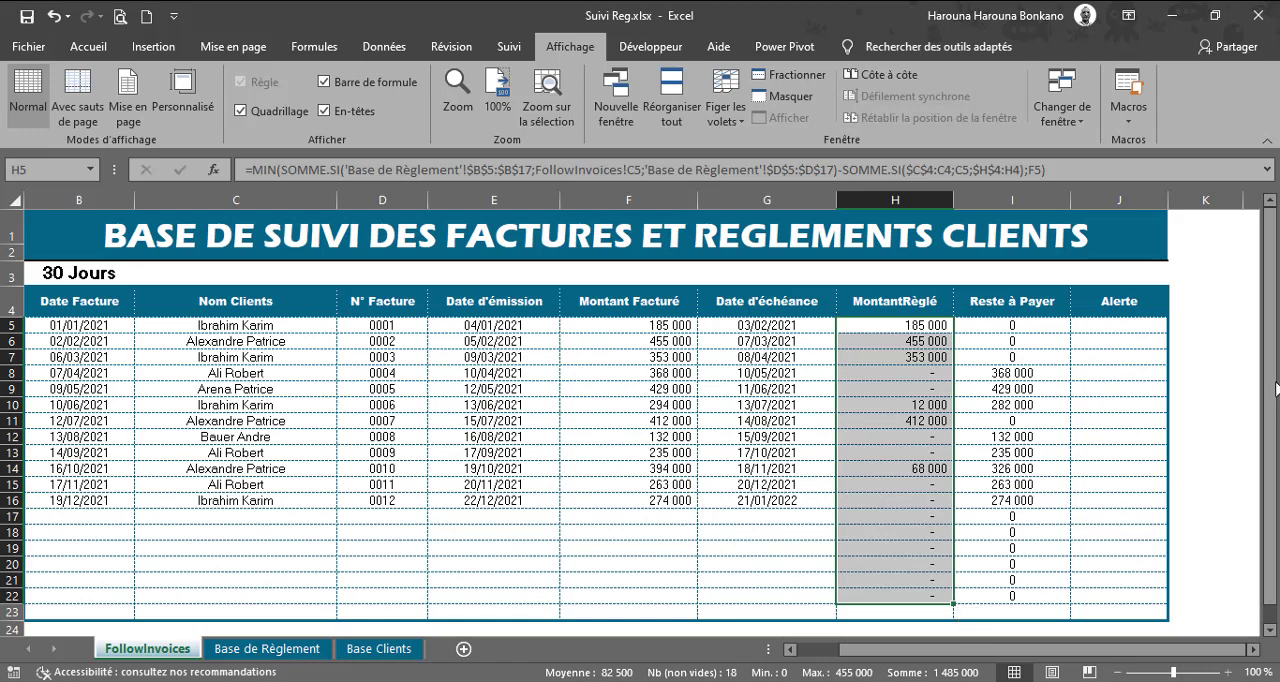
# Step: Start the Alerte formula in J5 with a SI whose ET condition tests G5<AUJOURDHUI() and I5>0
pyautogui.click(1102, 320)
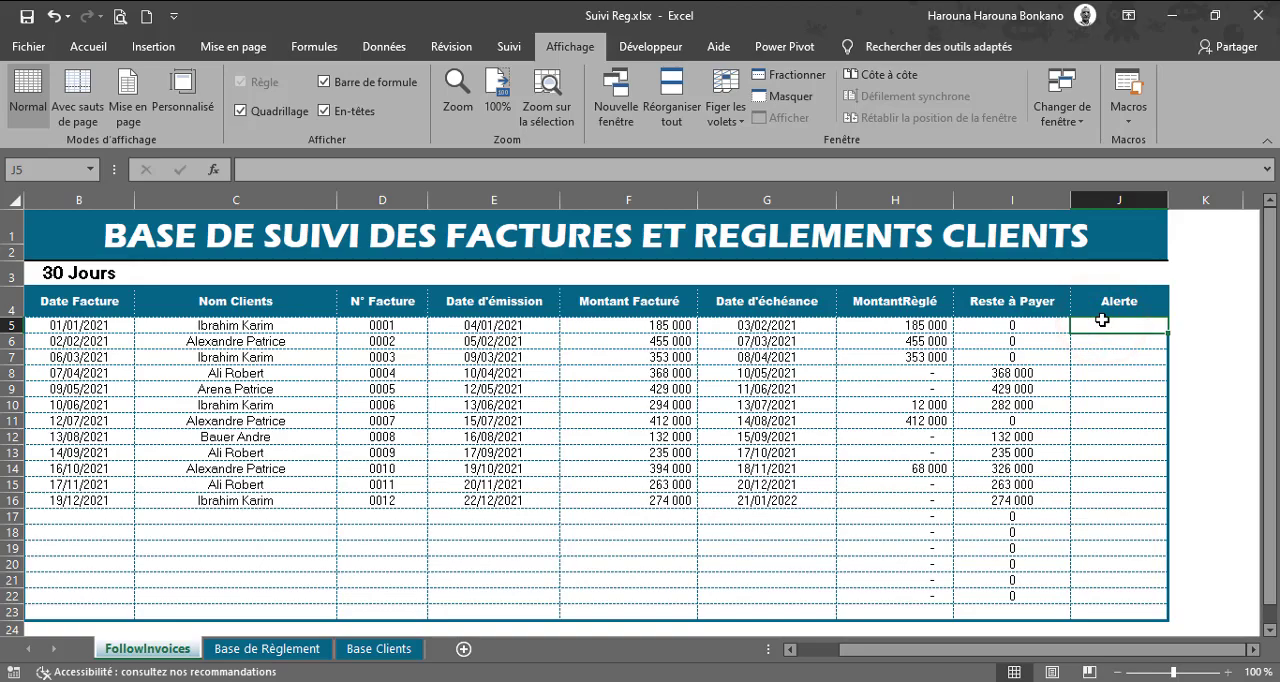
pyautogui.write('=SI(et(')
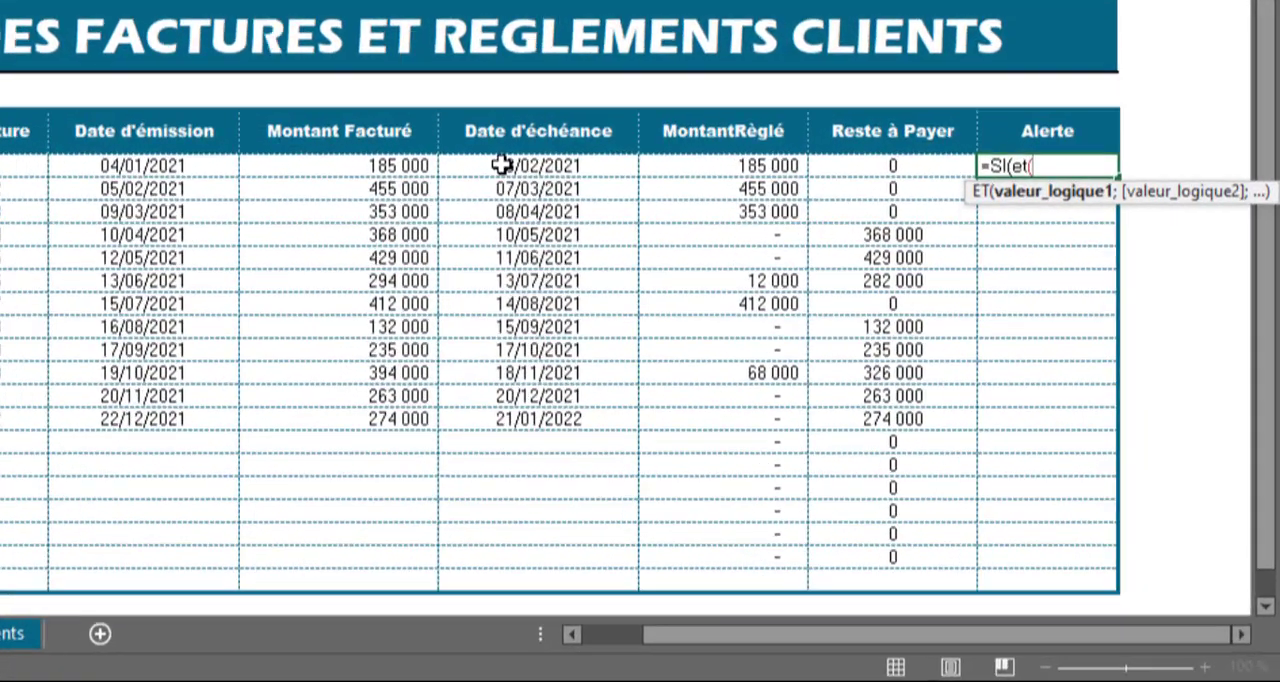
pyautogui.click(501, 165)
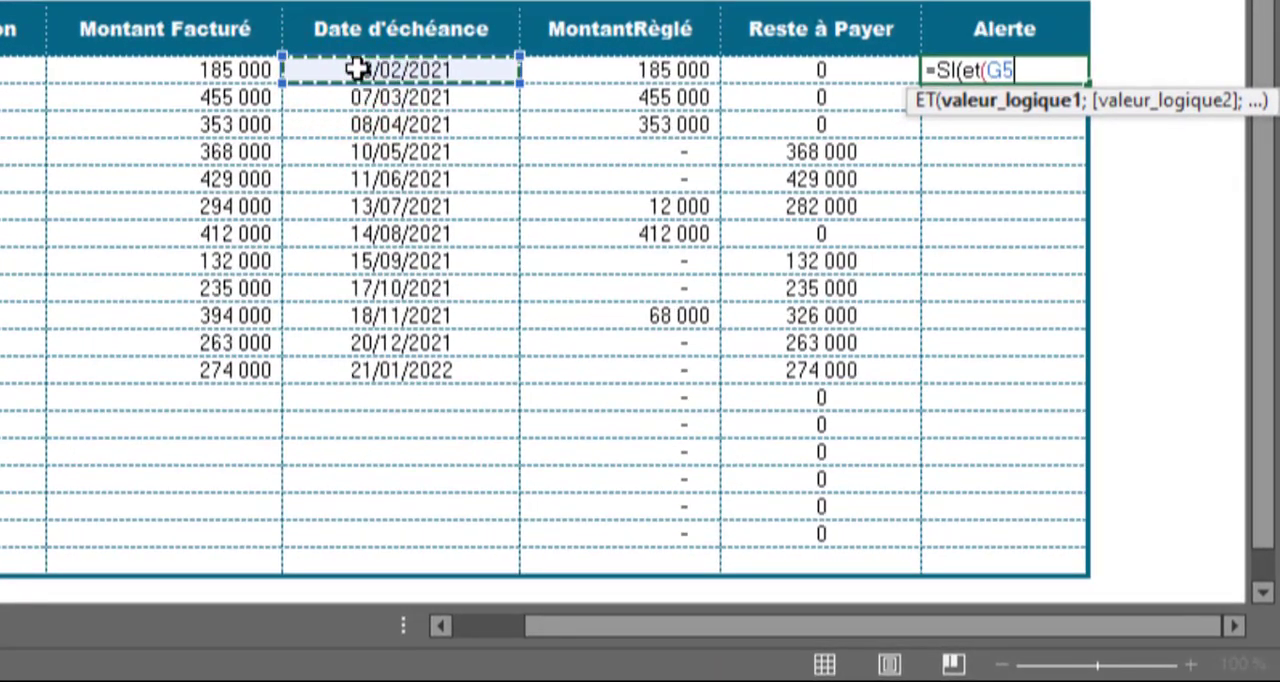
pyautogui.write('<')
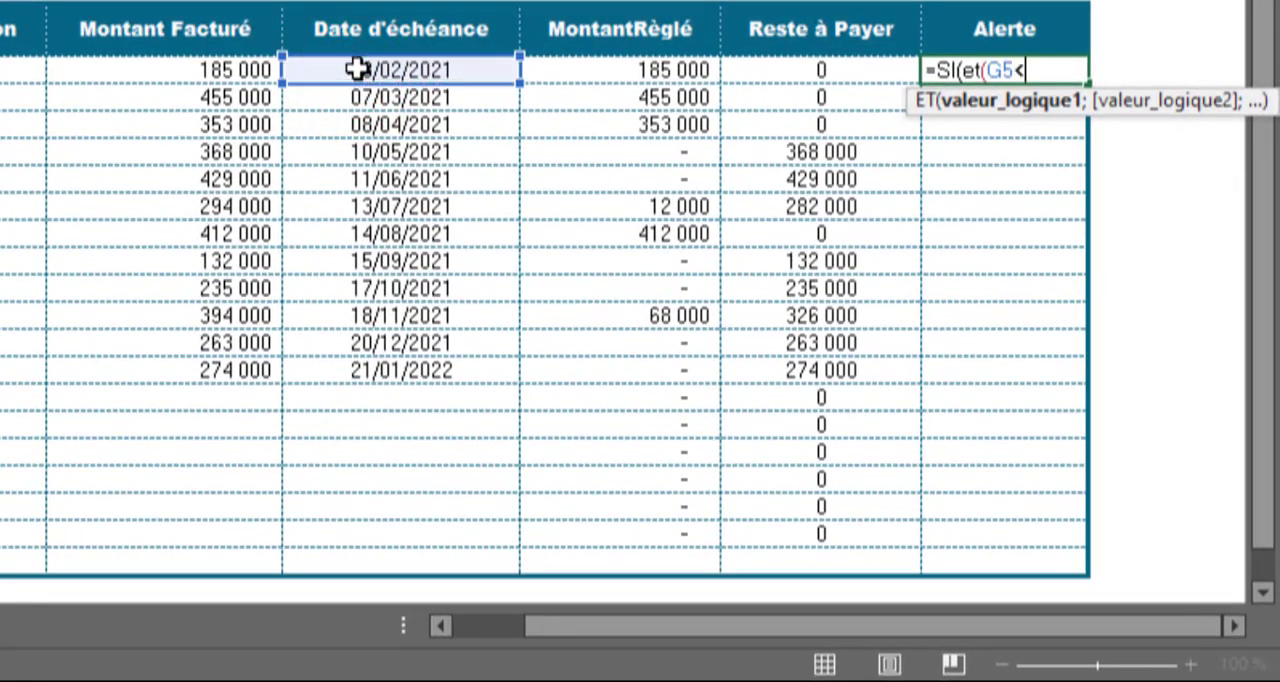
pyautogui.write('auj')
pyautogui.press('Tab')
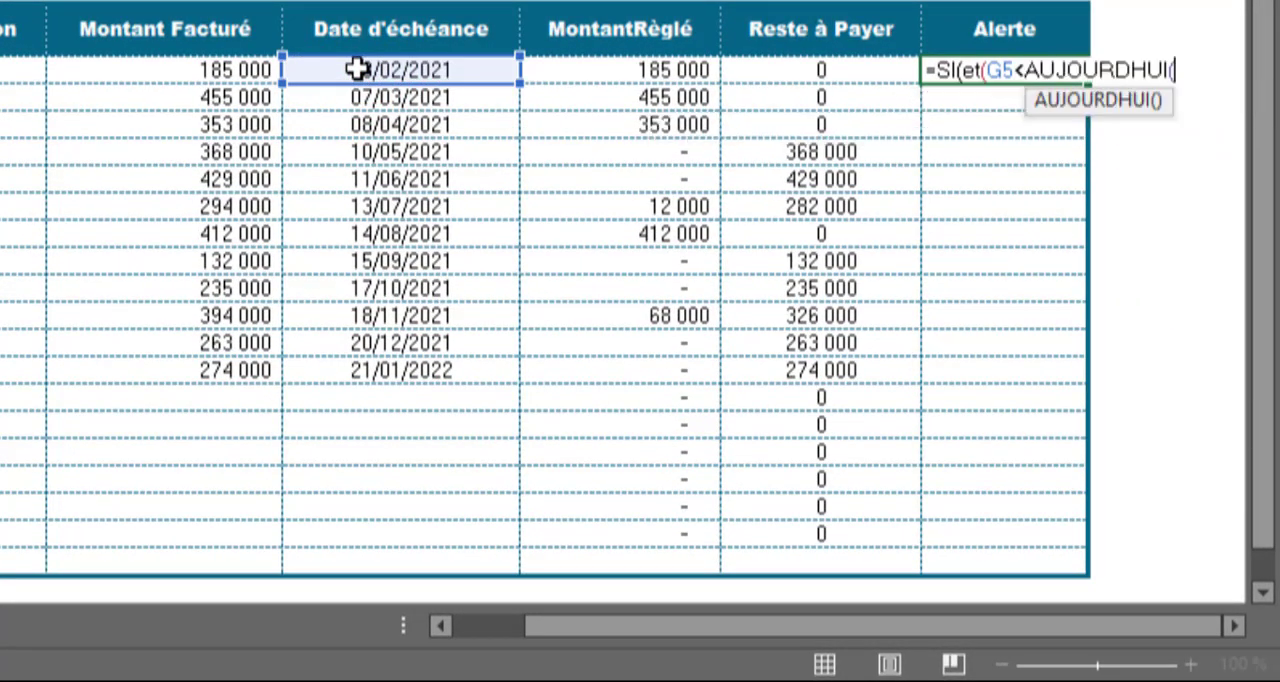
pyautogui.write(');')
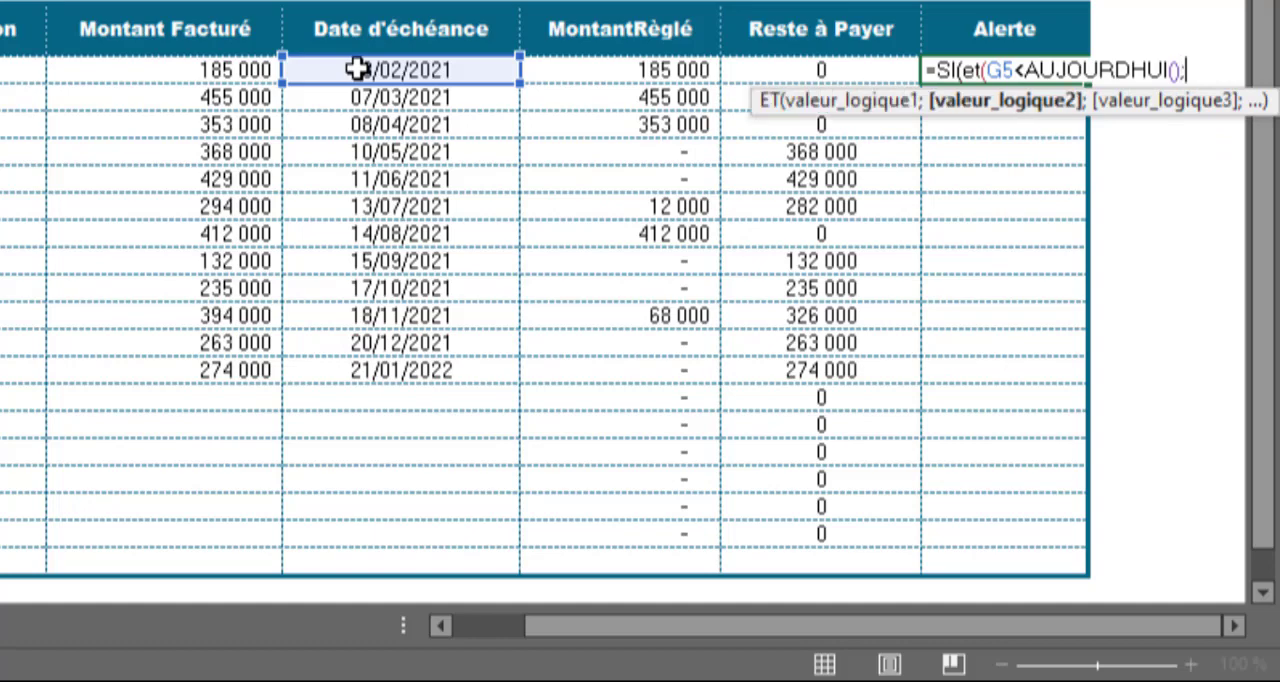
pyautogui.click(788, 70)
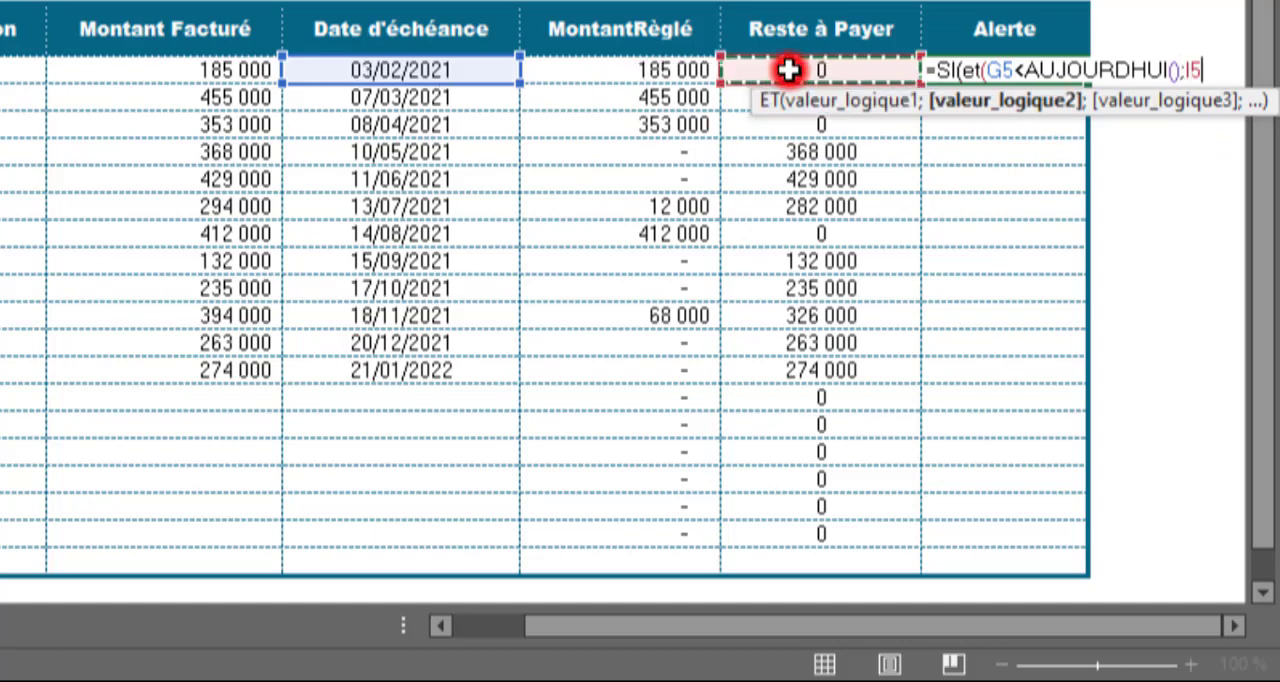
pyautogui.write('>0)')
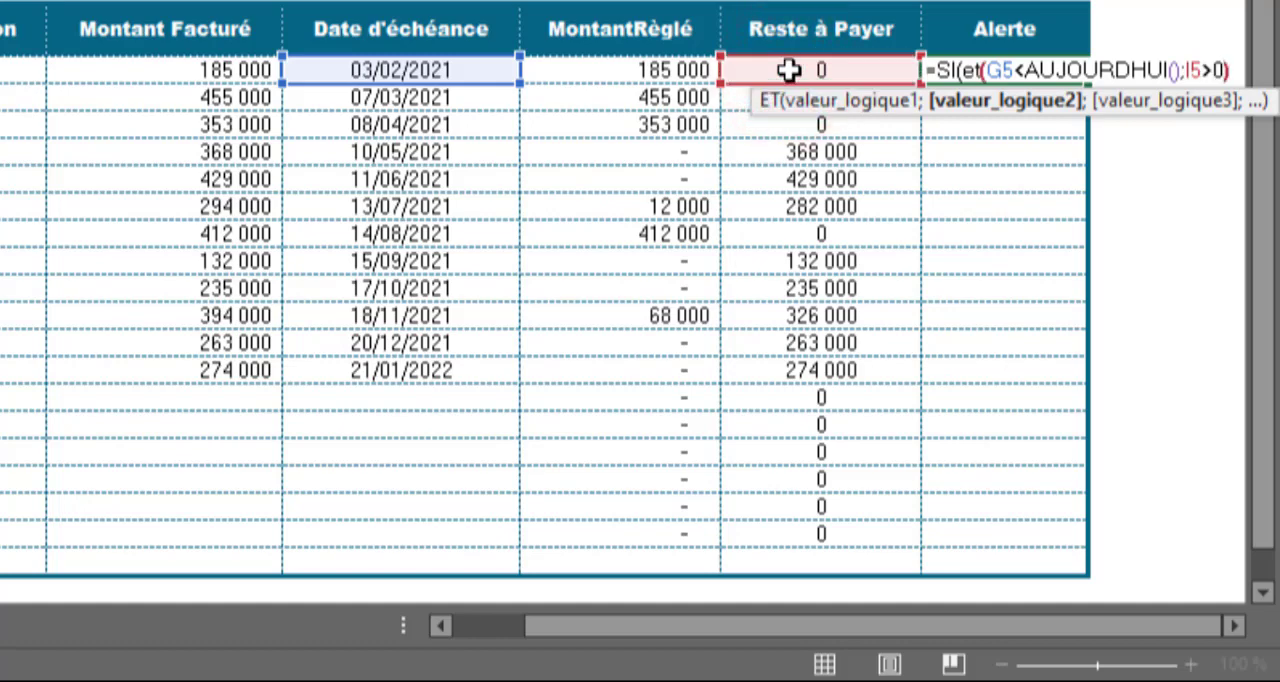
pyautogui.write(';')
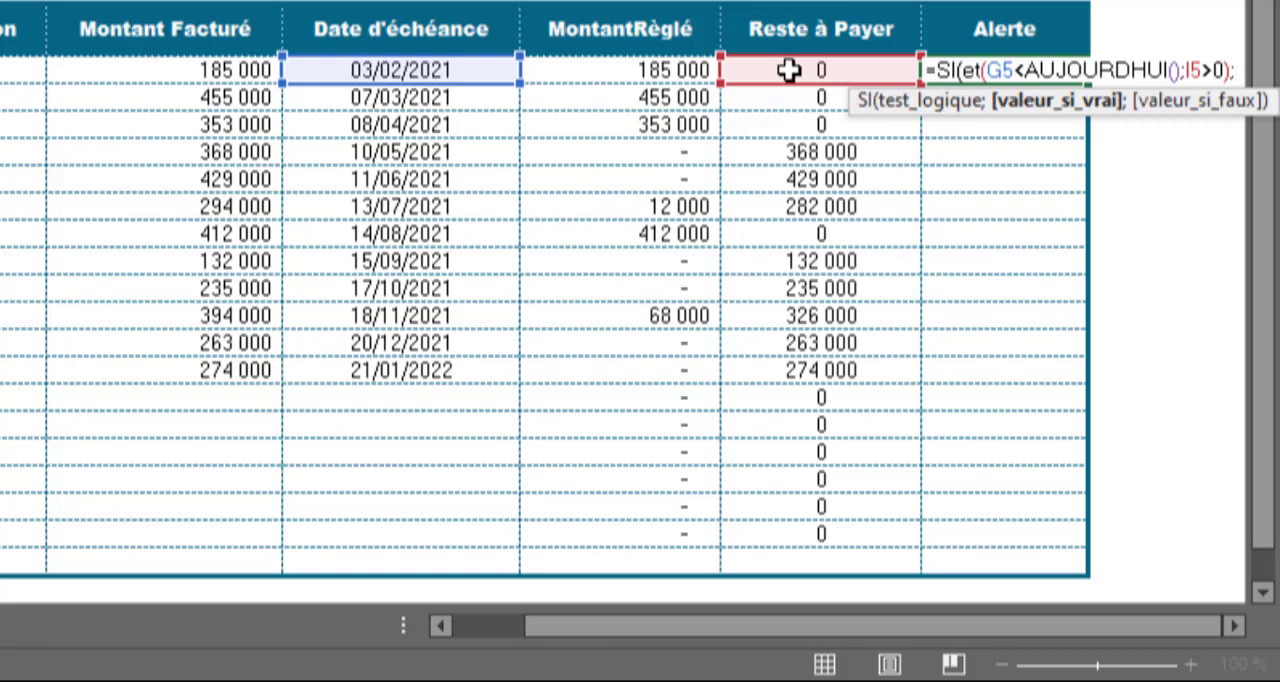
pyautogui.write('"Re')
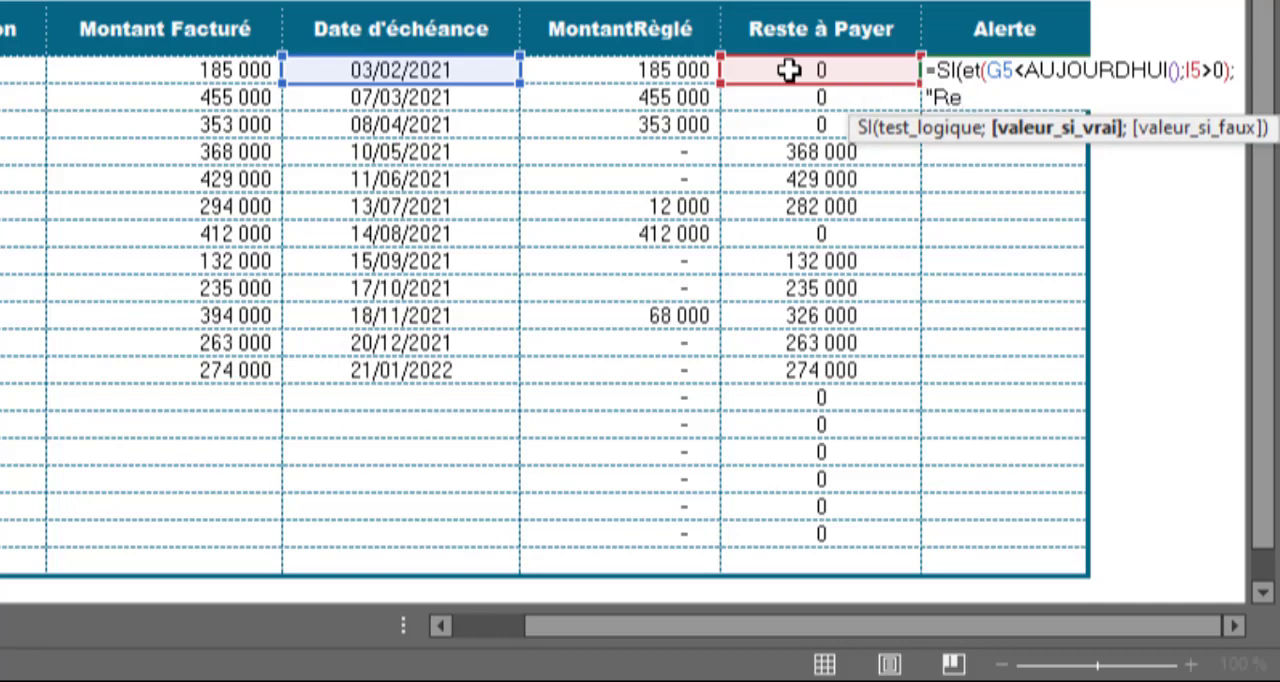
pyautogui.write('lance";si(et(')
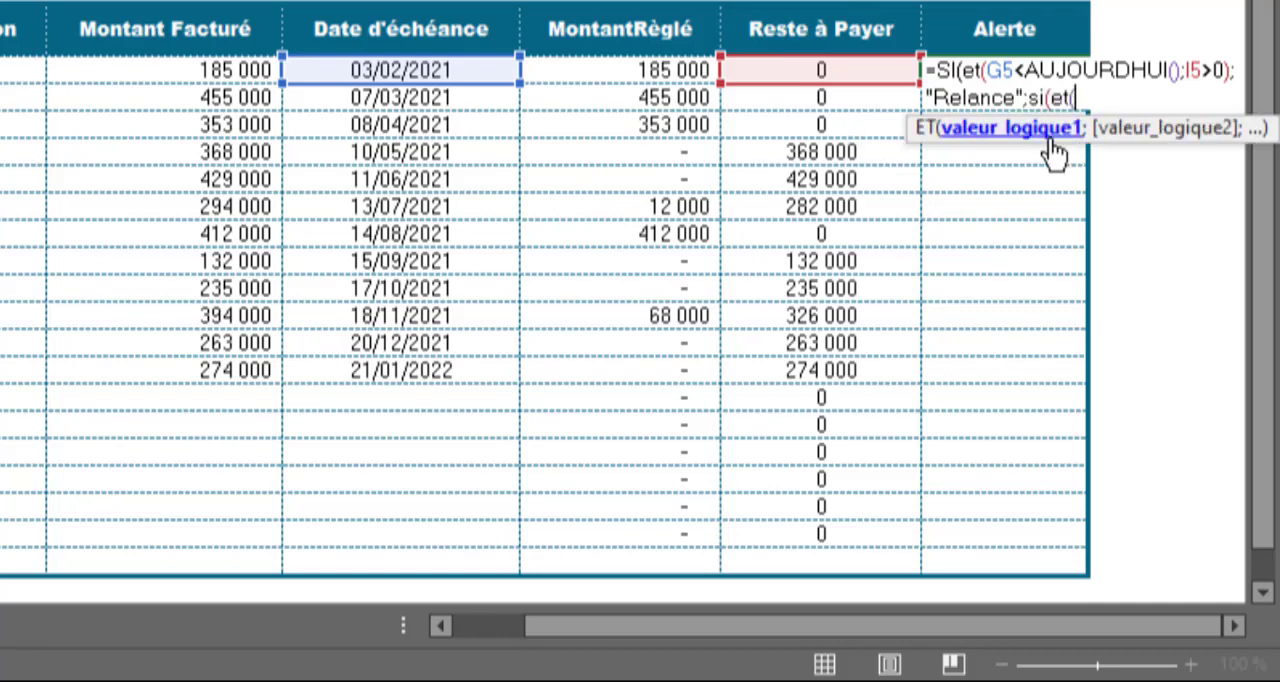
# Step: Nest a second SI in the J5 formula whose ET condition tests G5>AUJOURDHUI() and I5>0
pyautogui.click(467, 73)
pyautogui.write('>auj')
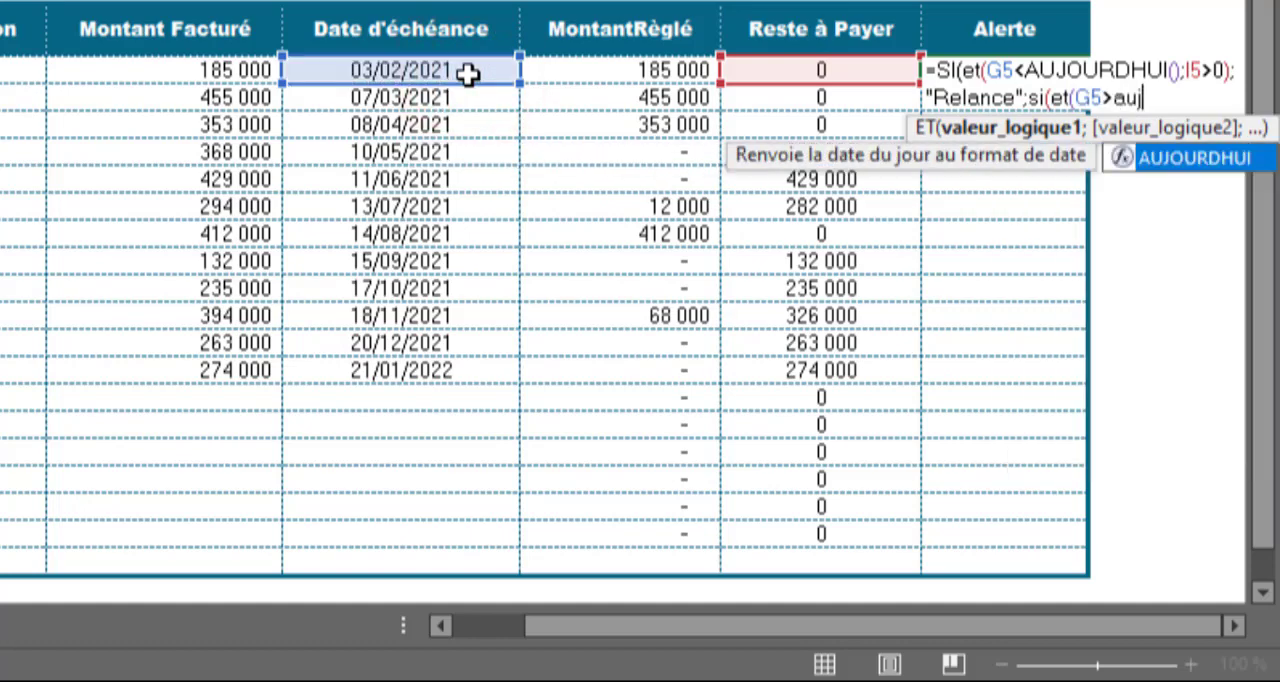
pyautogui.press('Tab')
pyautogui.write(');')
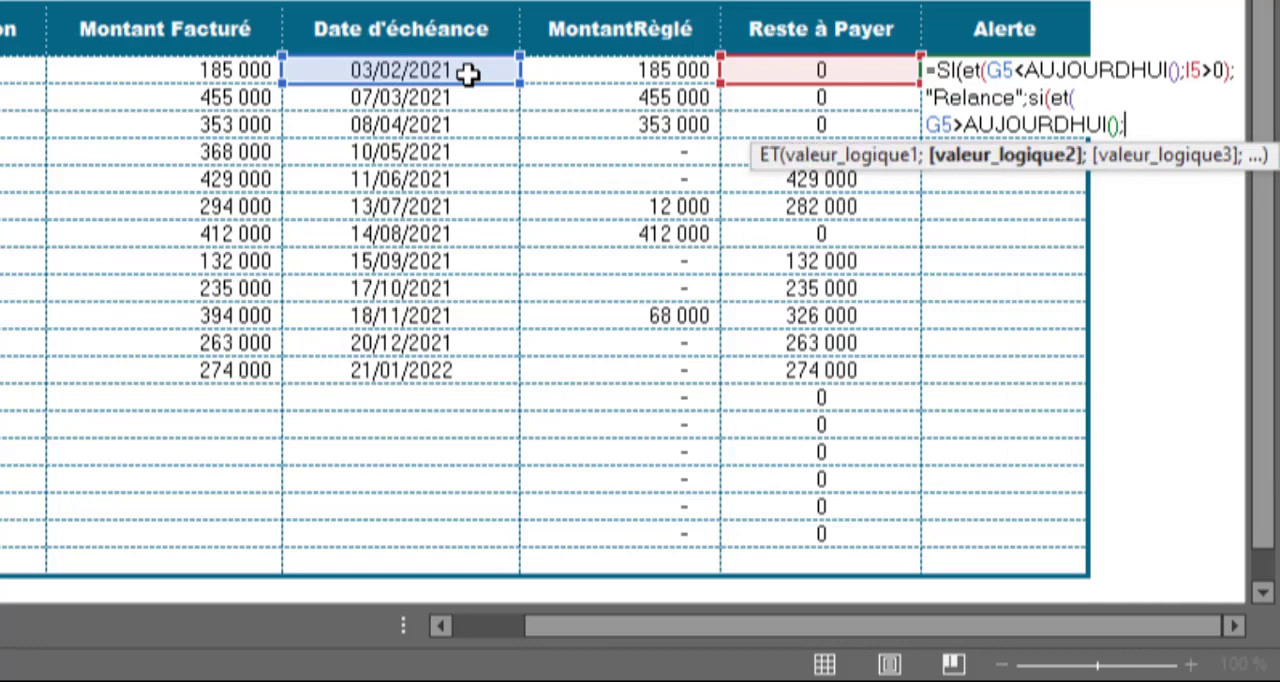
pyautogui.click(820, 74)
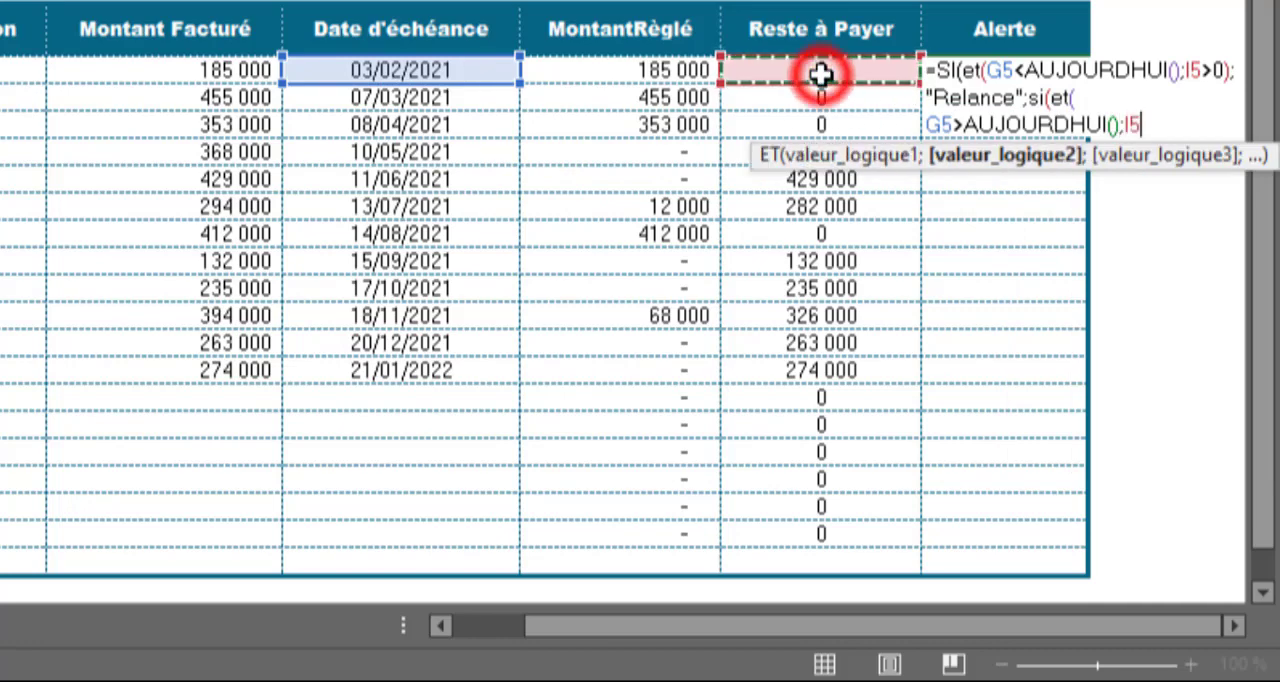
pyautogui.write('>0;')
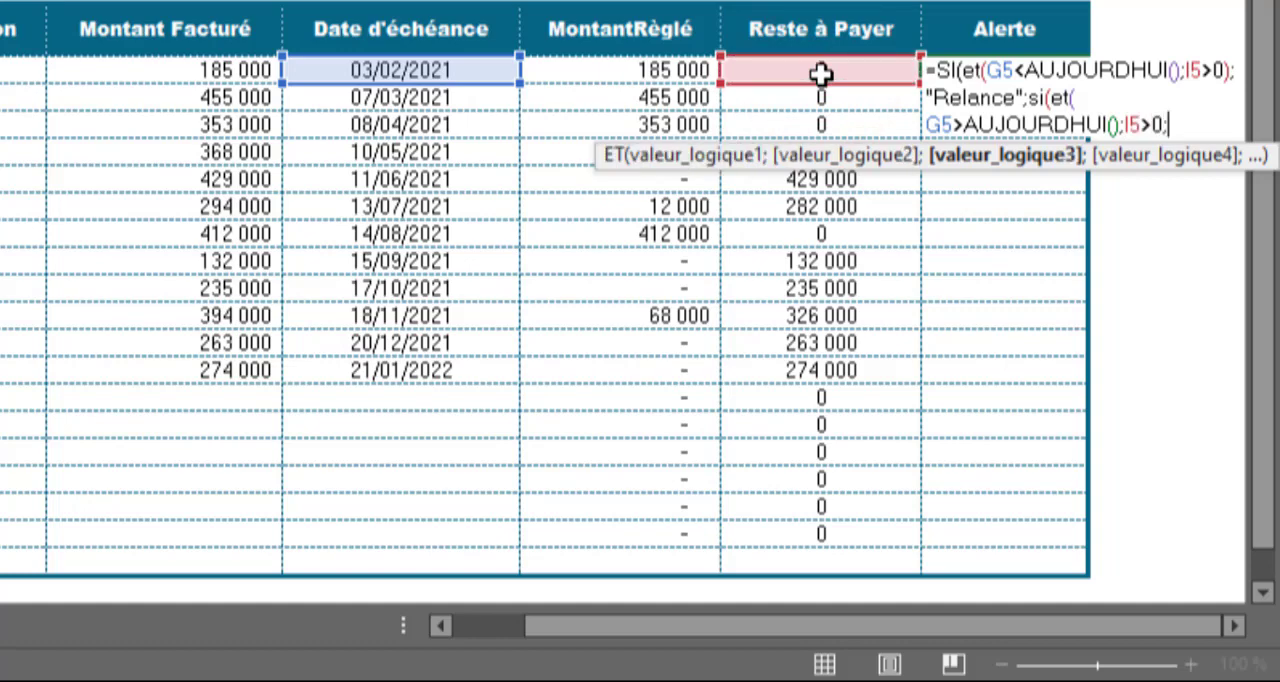
pyautogui.press('BackSpace')
pyautogui.write(');')
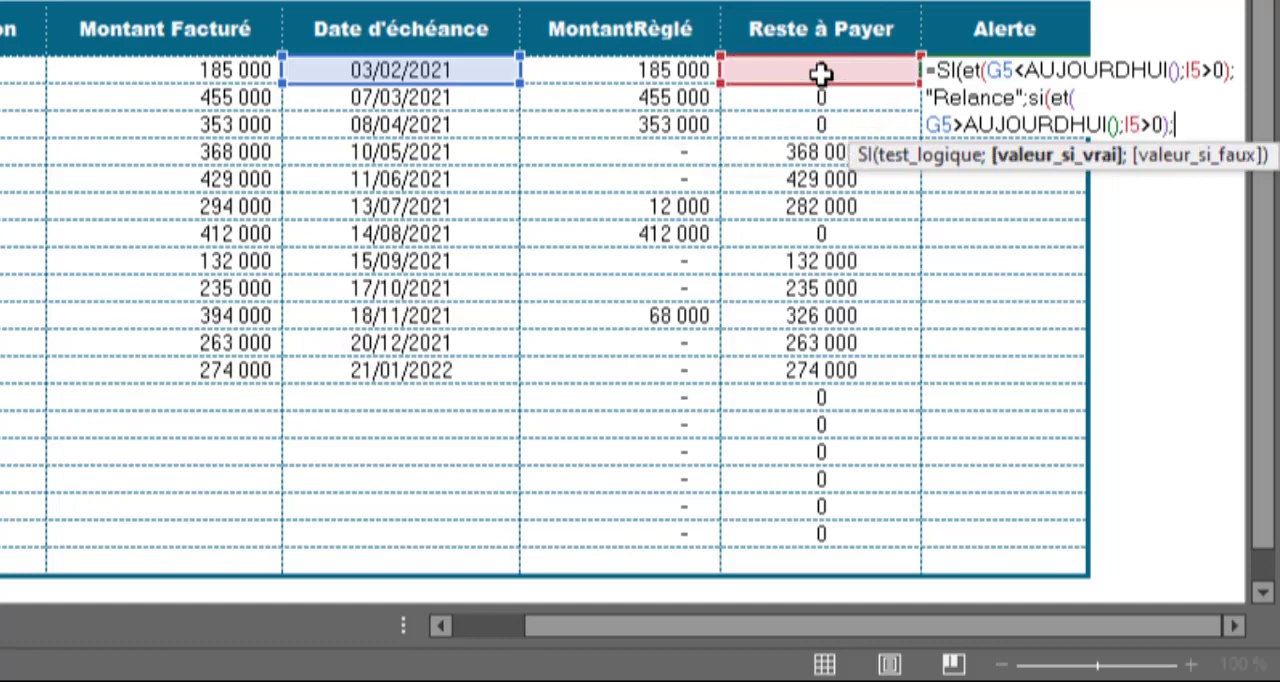
pyautogui.write('"')
pyautogui.write('Encou')
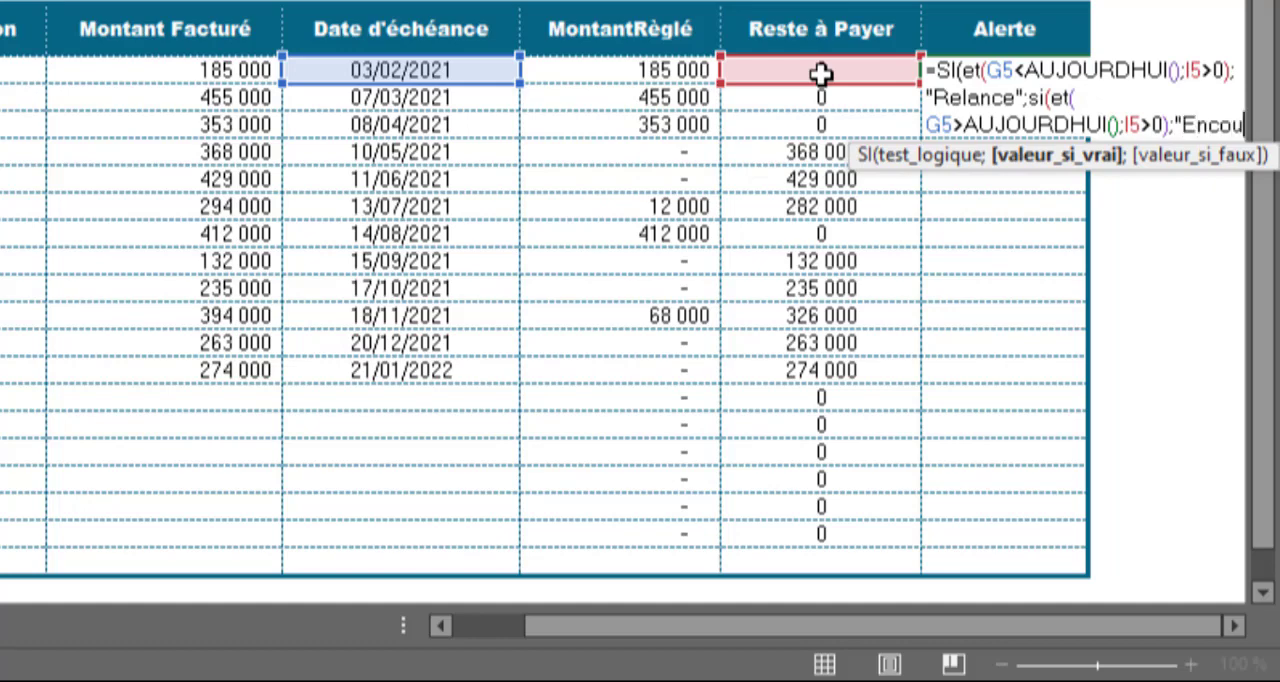
pyautogui.write('rs"')
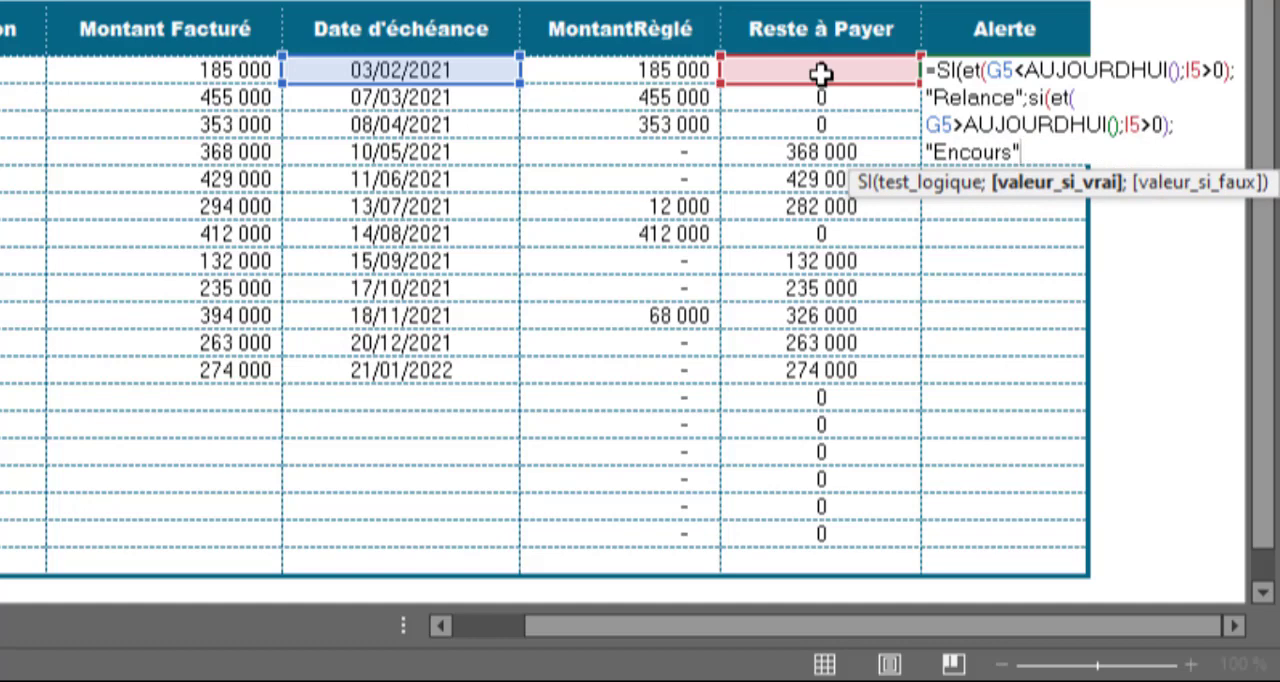
pyautogui.write(';')
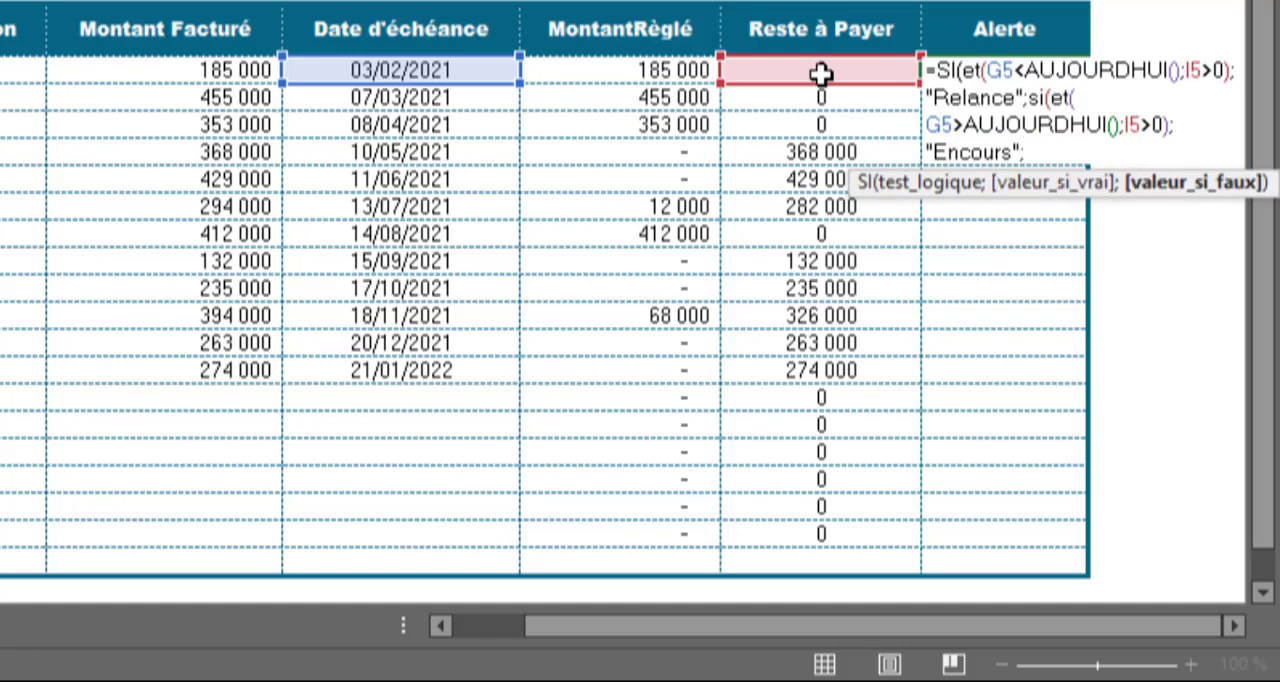
pyautogui.write('"Soldée')
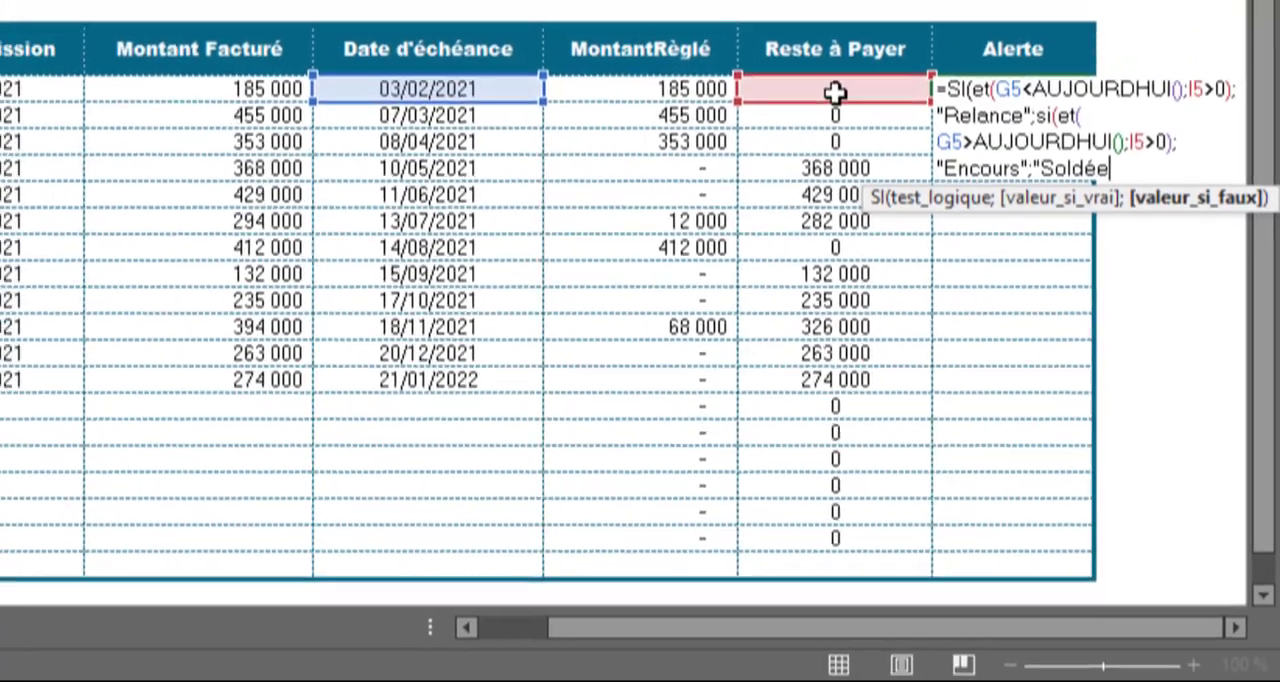
pyautogui.write('")')
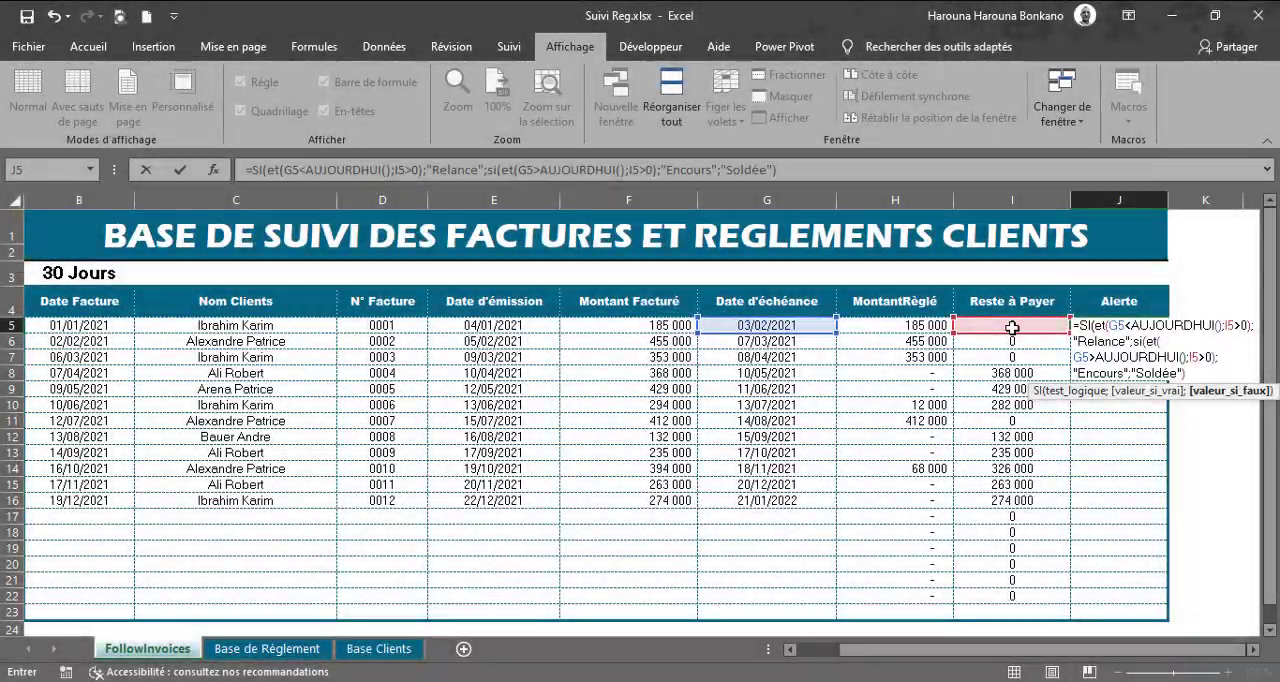
pyautogui.write(')')
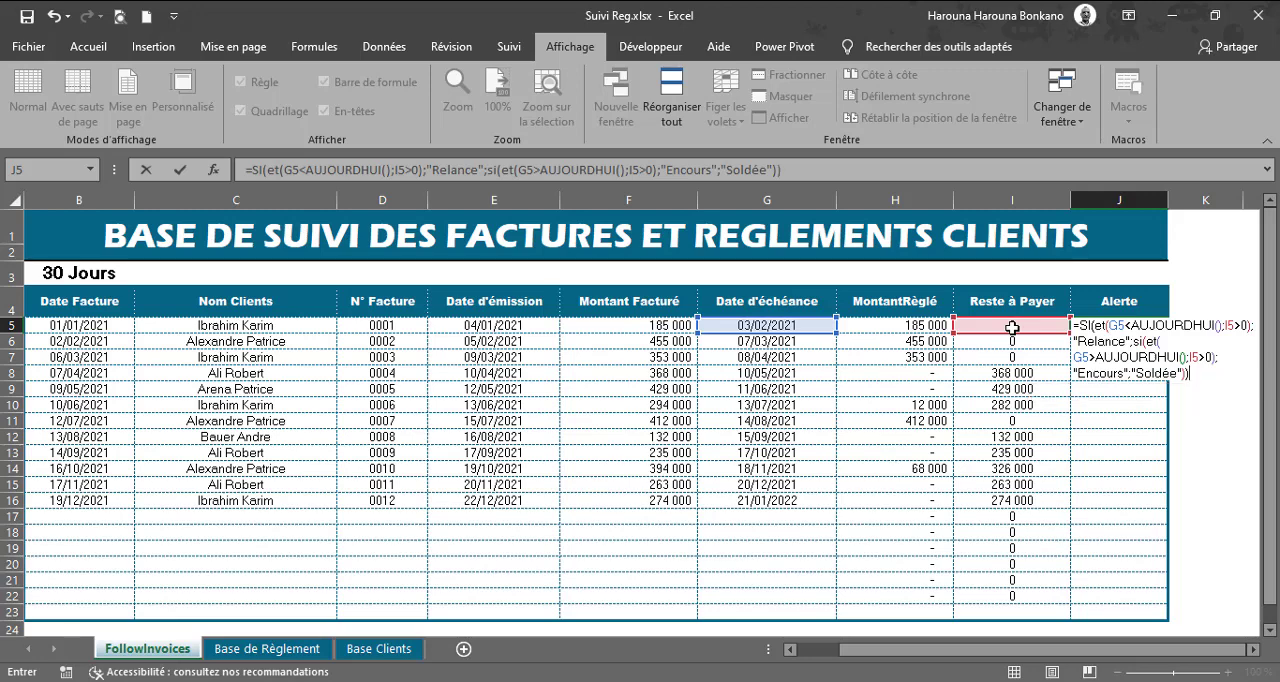
# Step: Complete the J5 formula and copy it down the Alerte column to J22
pyautogui.press('Return')
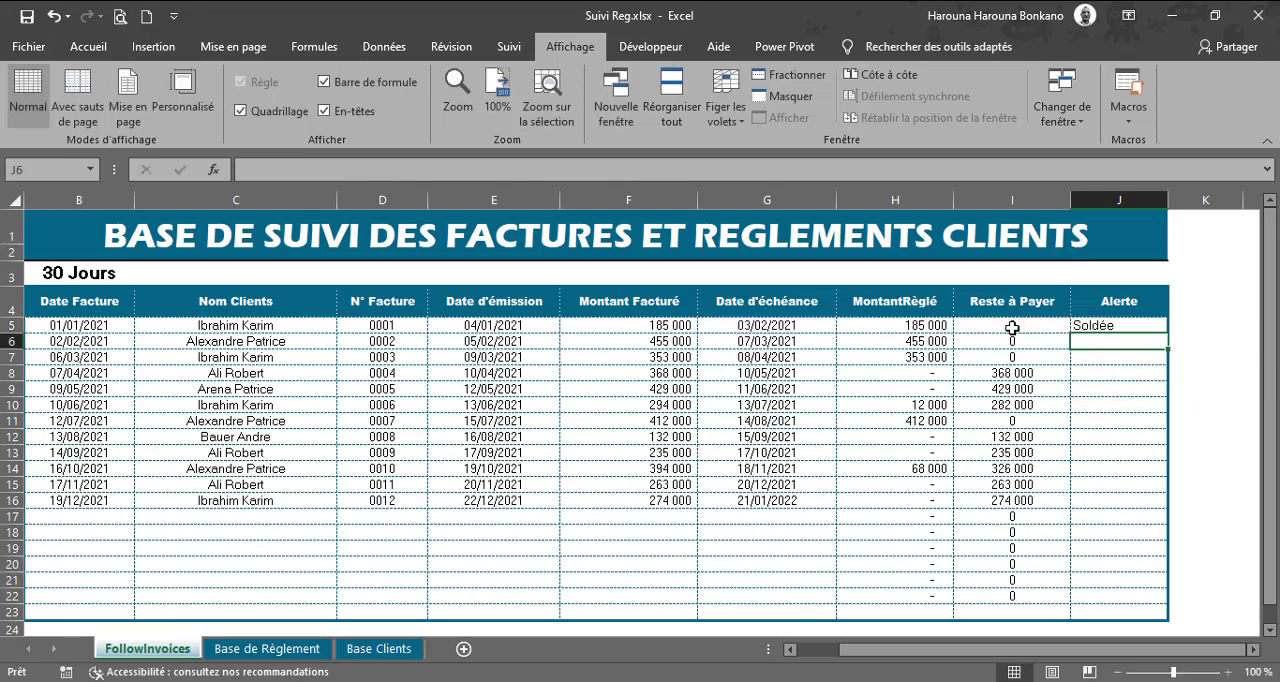
pyautogui.click(1125, 327)
pyautogui.moveTo(1168, 333); pyautogui.dragTo(1157, 603)
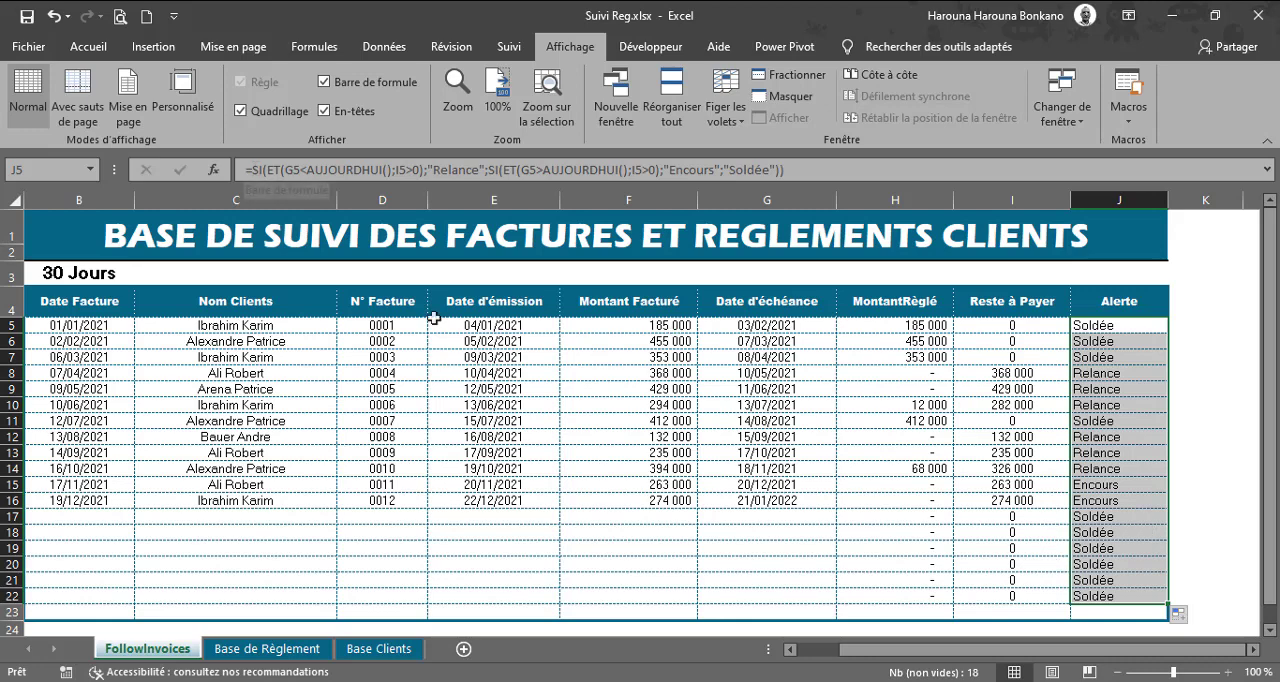
# Step: Wrap the Alerte formula in SI(B5="";"";…) so rows without an invoice date stay blank, applying it to J5:J22
pyautogui.click(251, 170)
pyautogui.write('SI(')
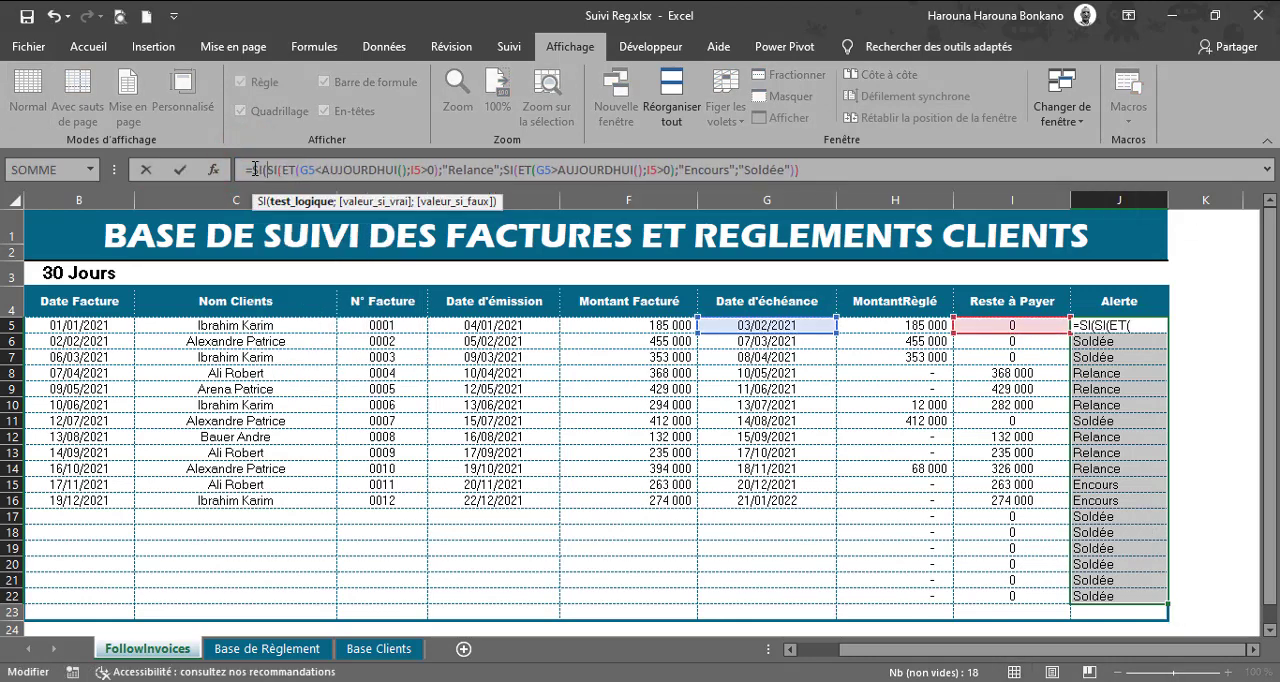
pyautogui.click(55, 324)
pyautogui.write('=""')
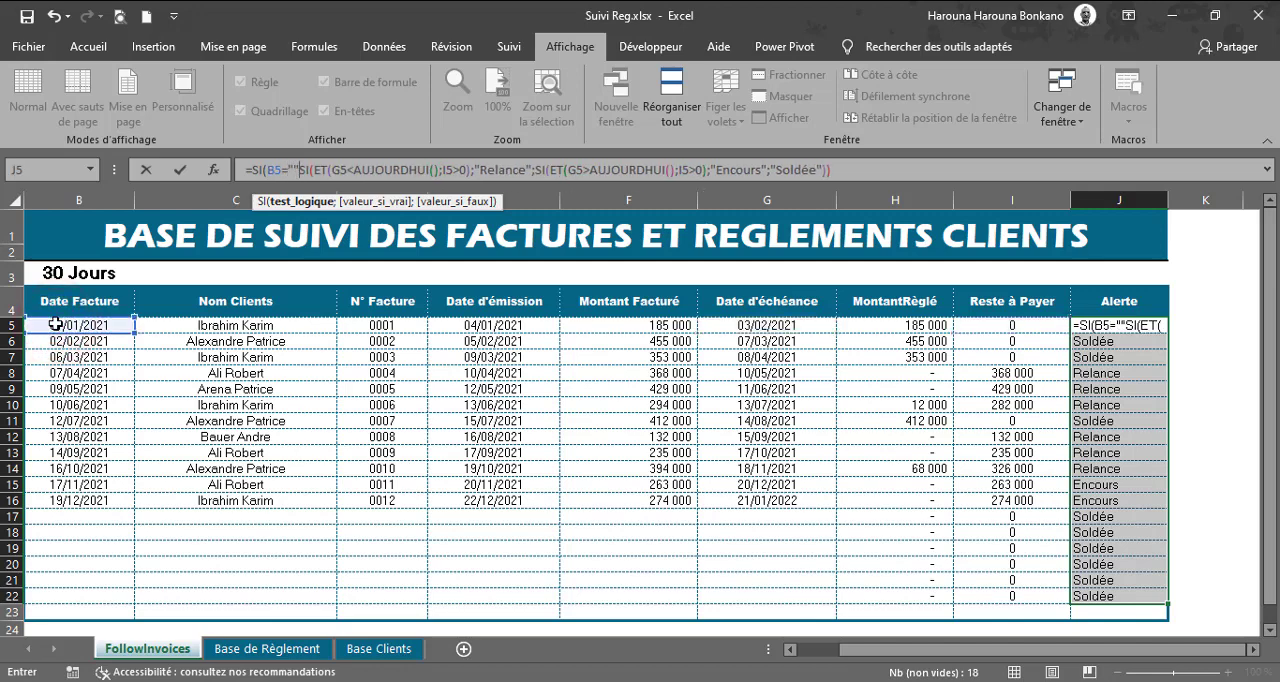
pyautogui.write(';""')
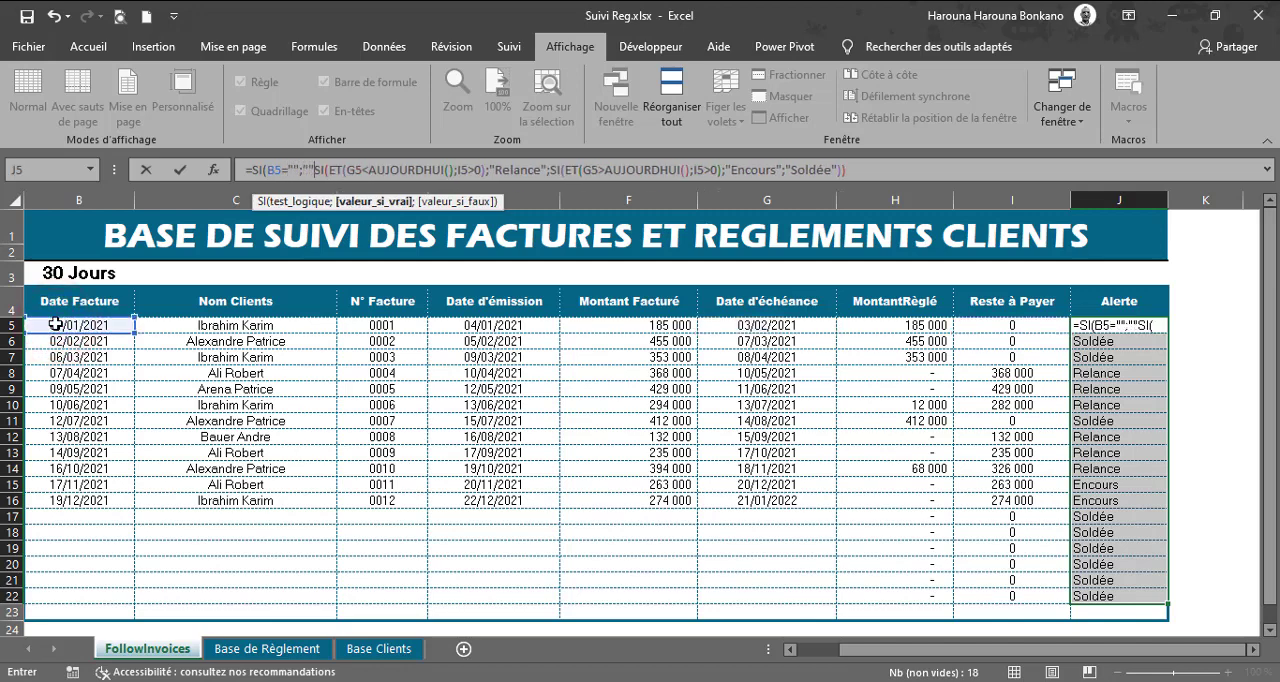
pyautogui.write(';')
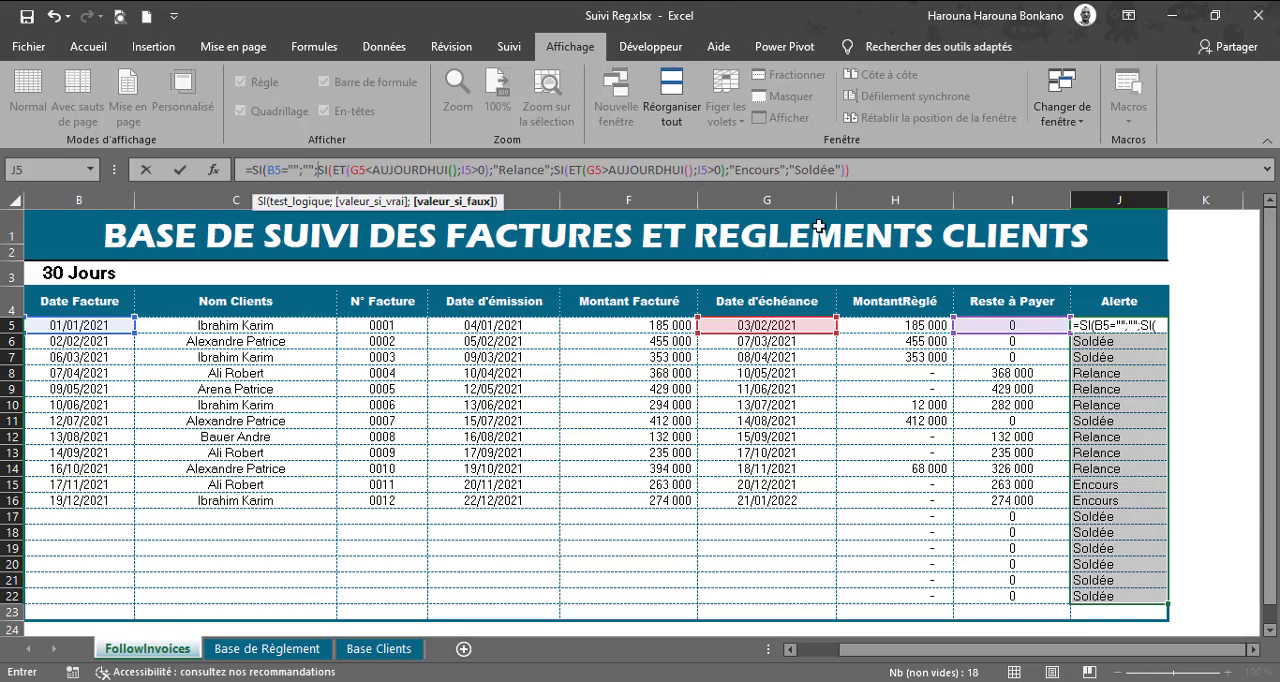
pyautogui.click(871, 171)
pyautogui.write(')')
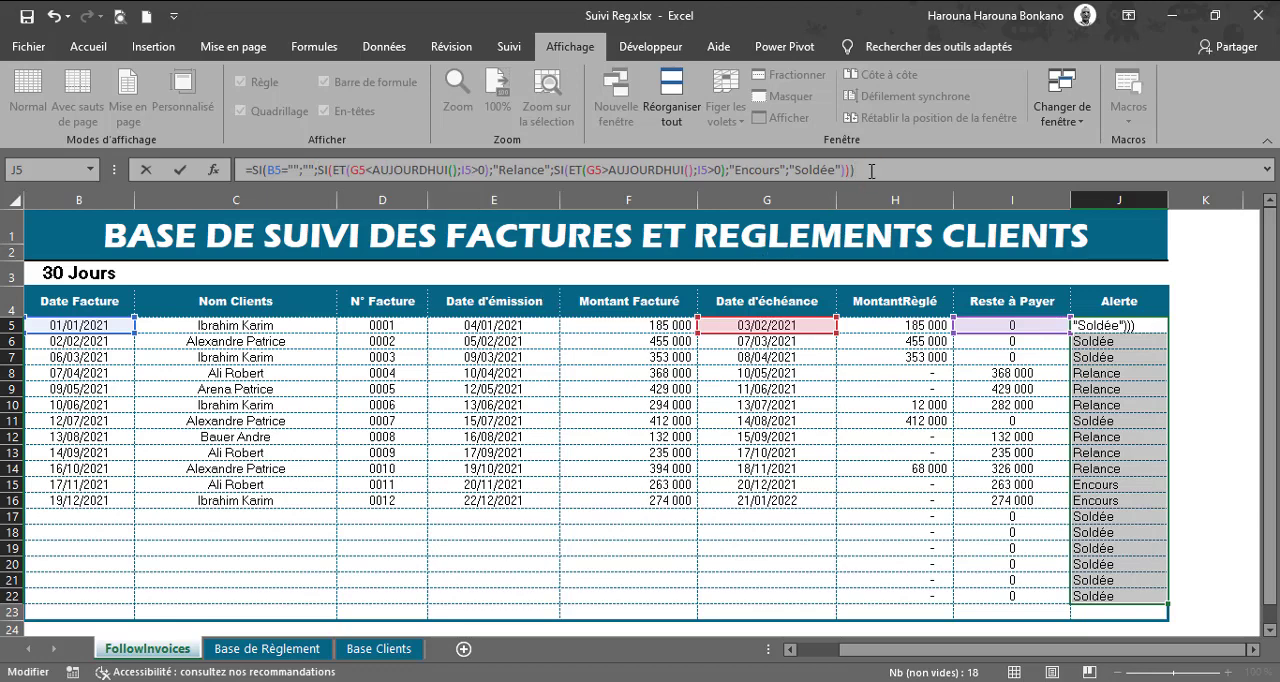
pyautogui.hotkey('ctrl', 'Return')
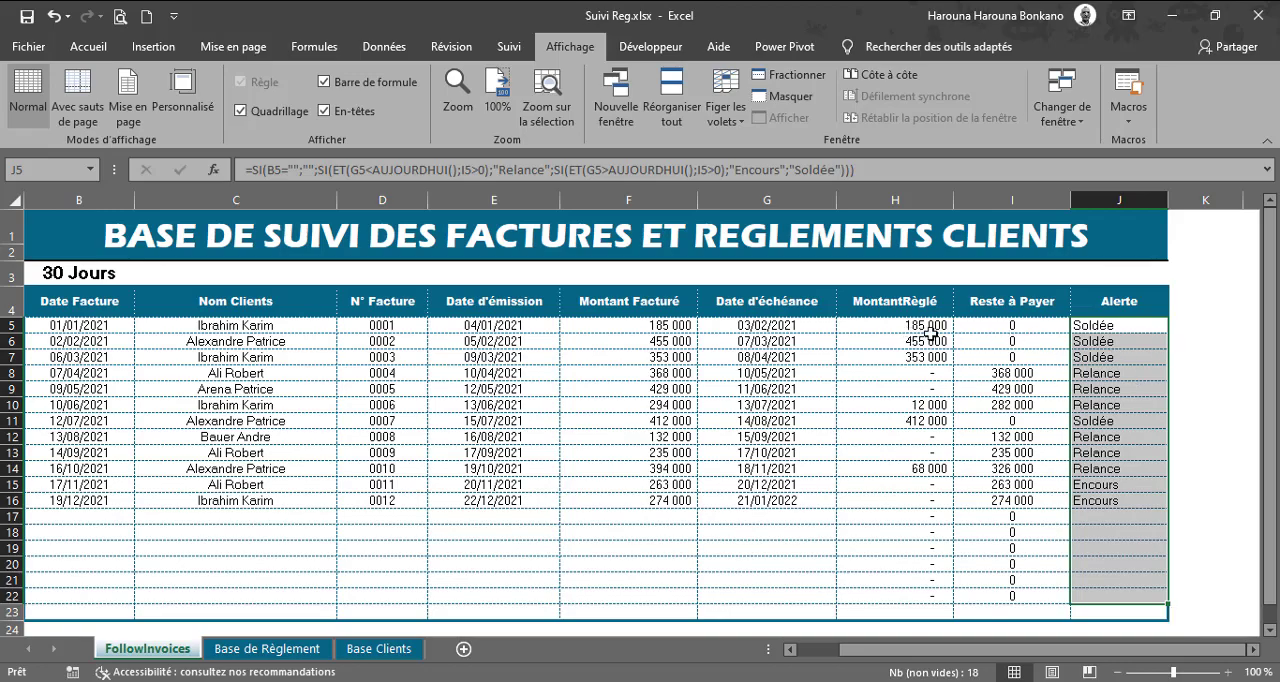
# Step: Check the Alerte statuses in J5:J16 against the invoices' due dates and remaining amounts
pyautogui.click(1100, 327)
pyautogui.click(1100, 341)
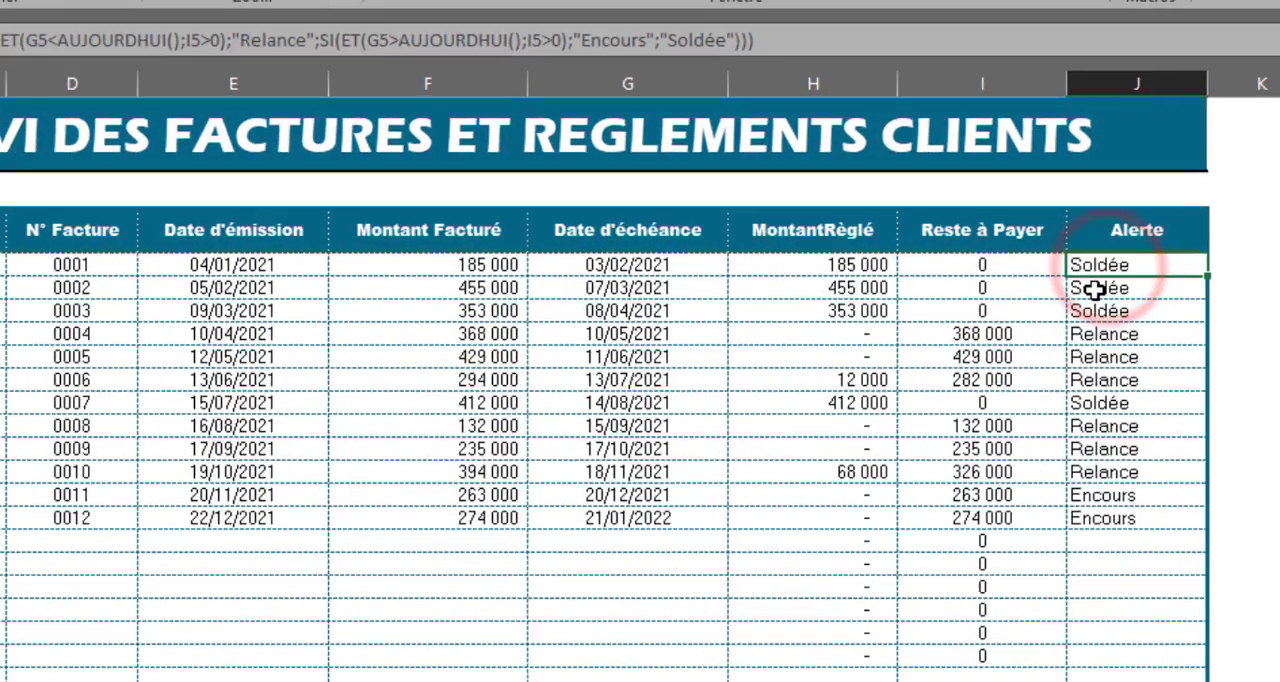
pyautogui.click(1140, 250)
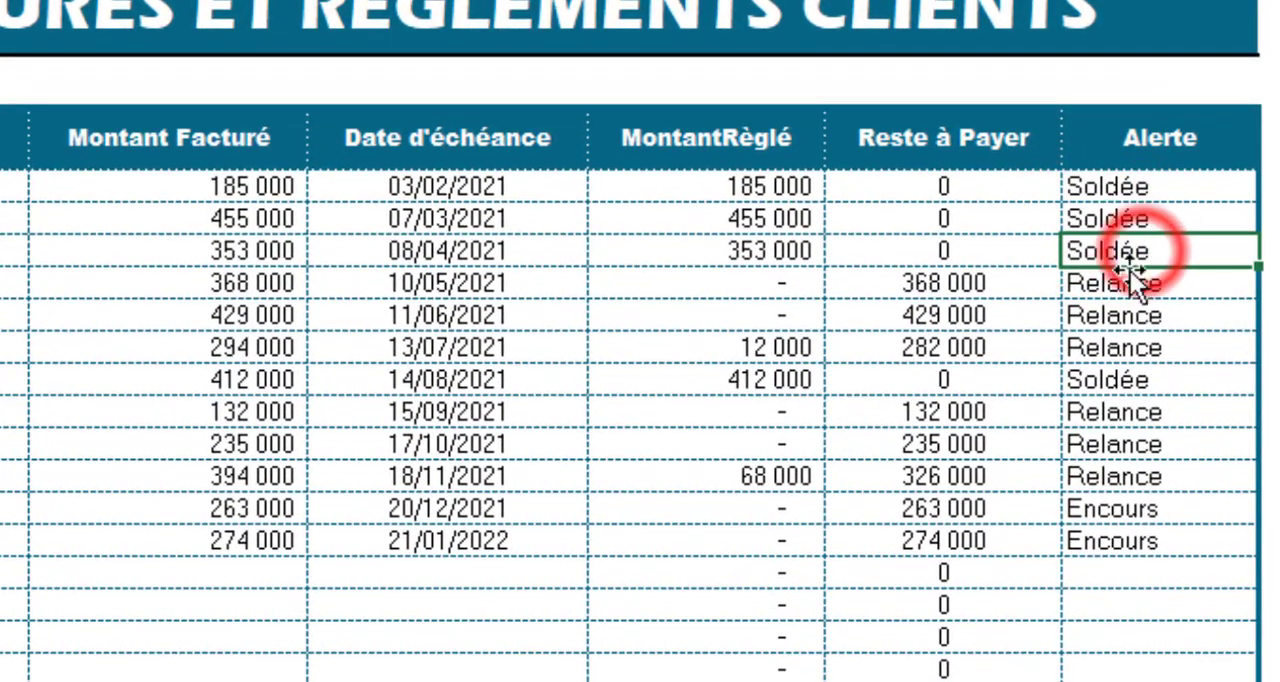
pyautogui.click(942, 283)
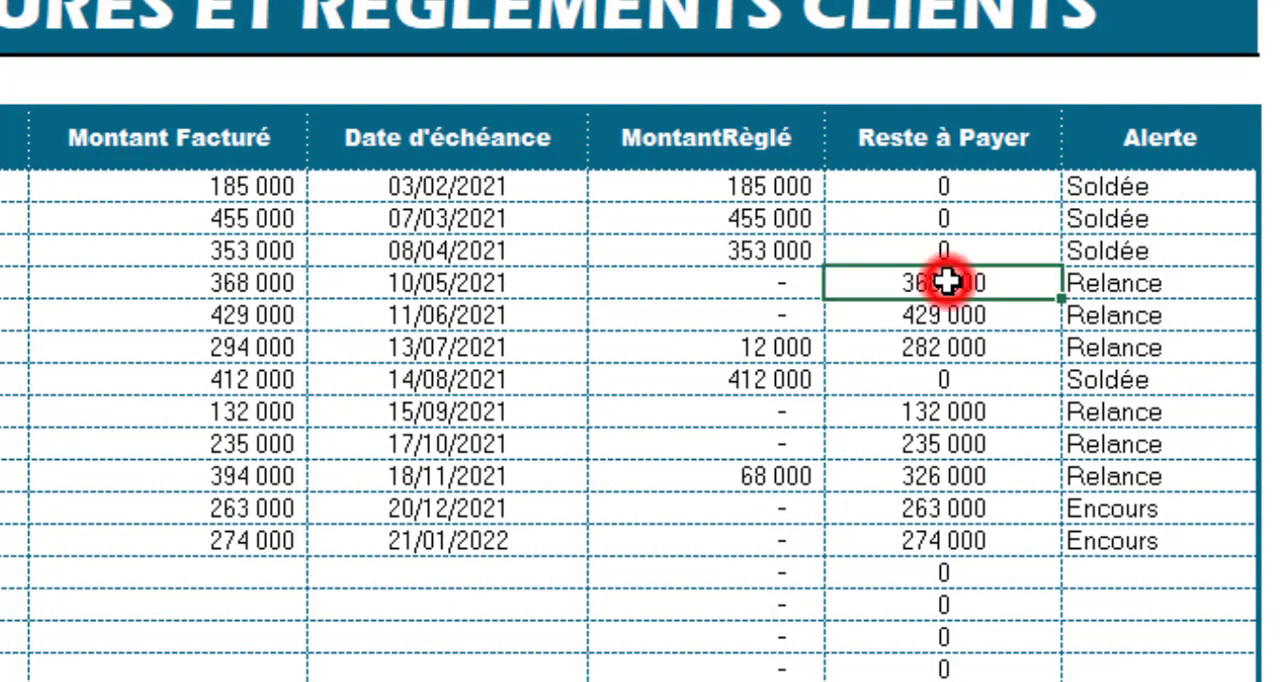
pyautogui.click(1128, 286)
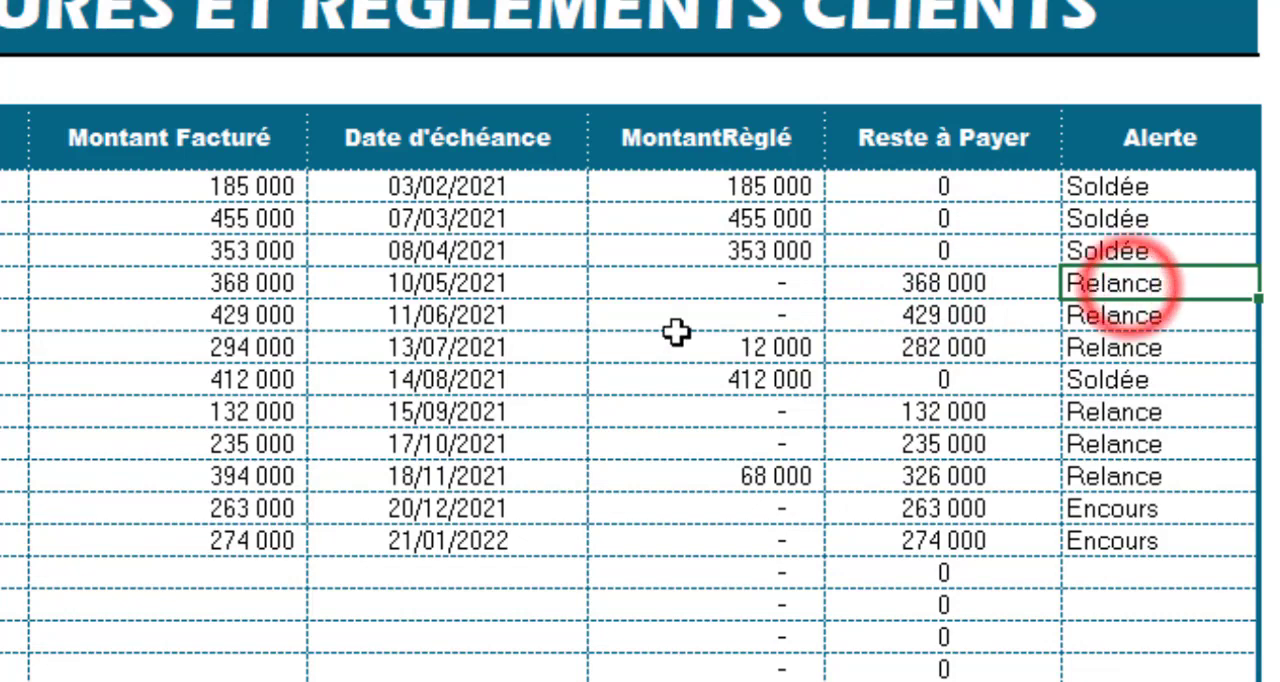
pyautogui.click(412, 280)
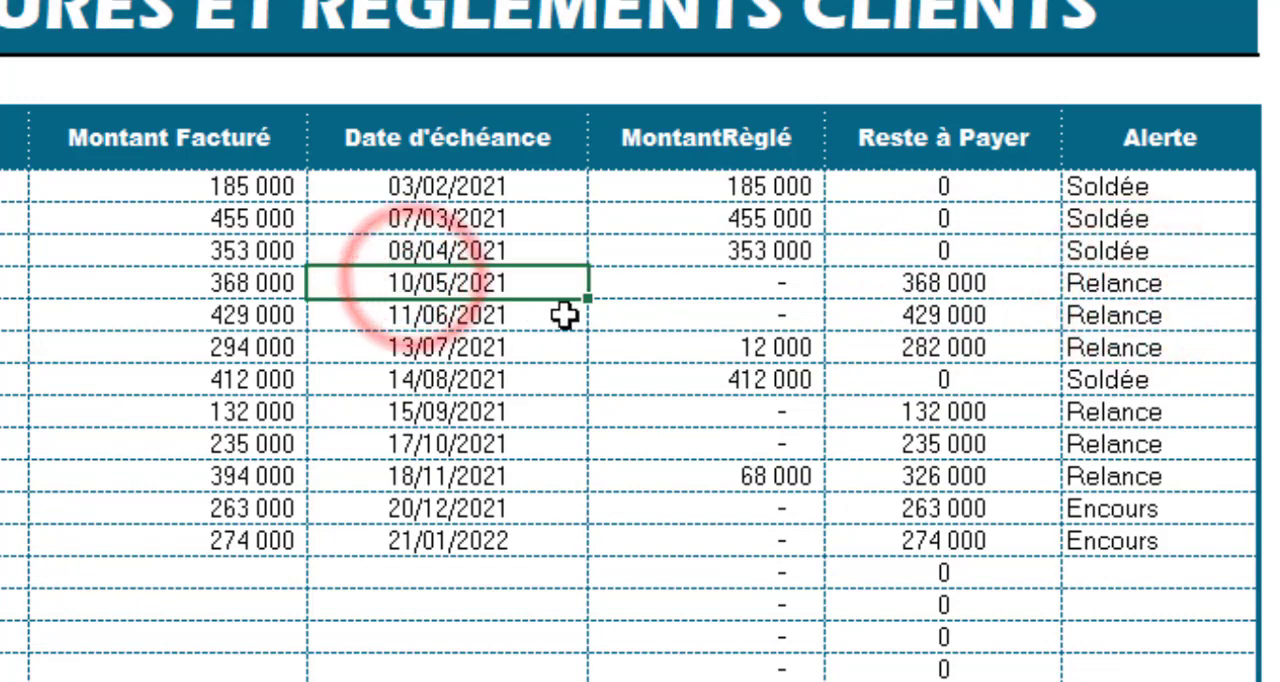
pyautogui.click(1094, 347)
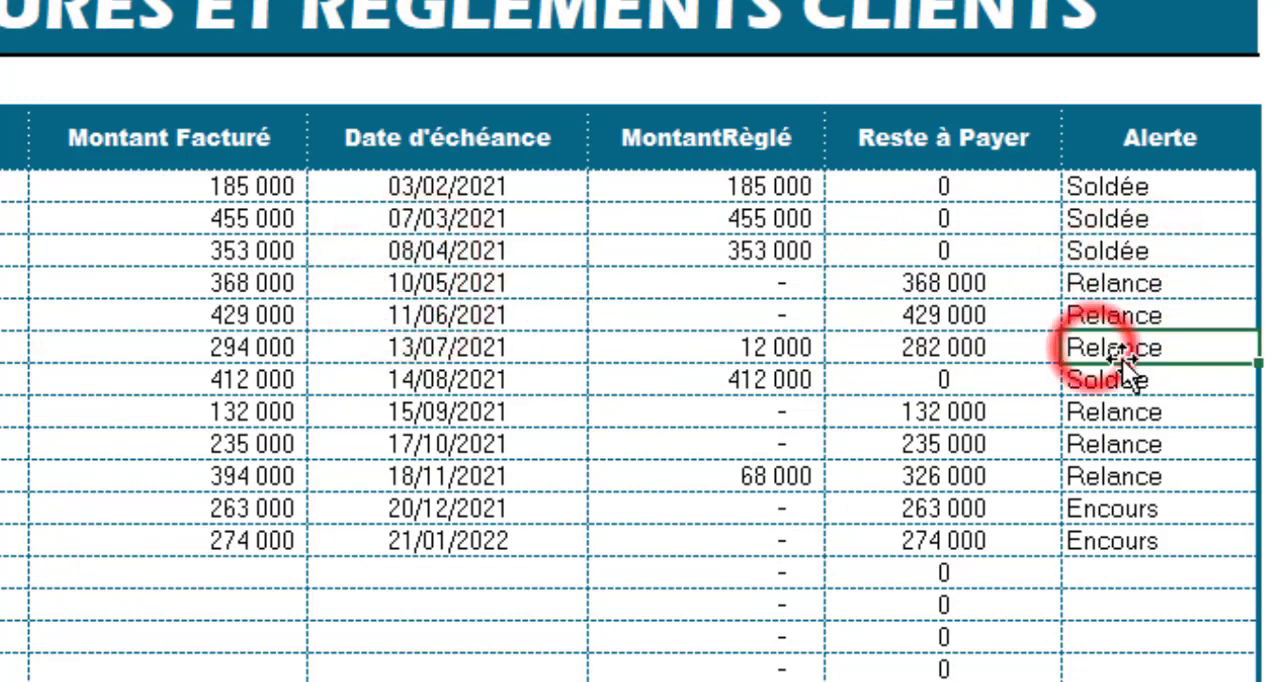
pyautogui.click(1115, 374)
pyautogui.moveTo(1080, 510); pyautogui.dragTo(1088, 538)
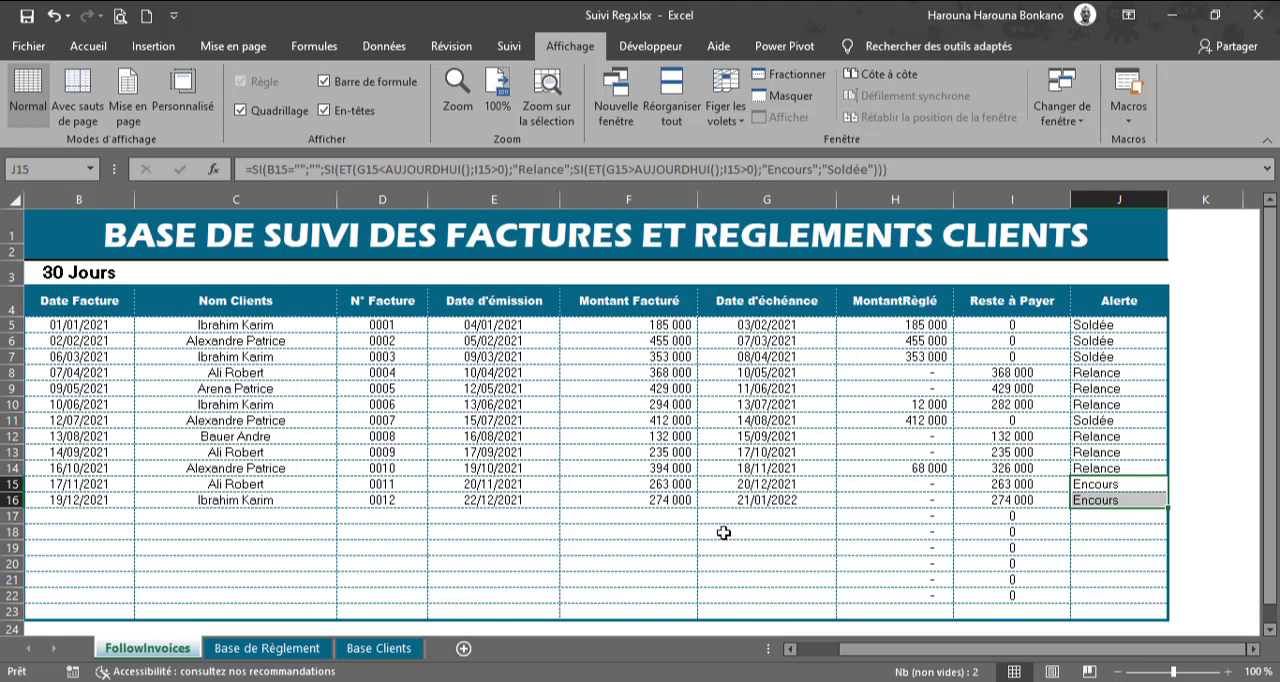
# Step: Record a payment in row 10 of Base de Règlement: third client in the list, 13/12/2021, 800 000; return to J15 of FollowInvoices
pyautogui.click(296, 650)
pyautogui.click(212, 390)
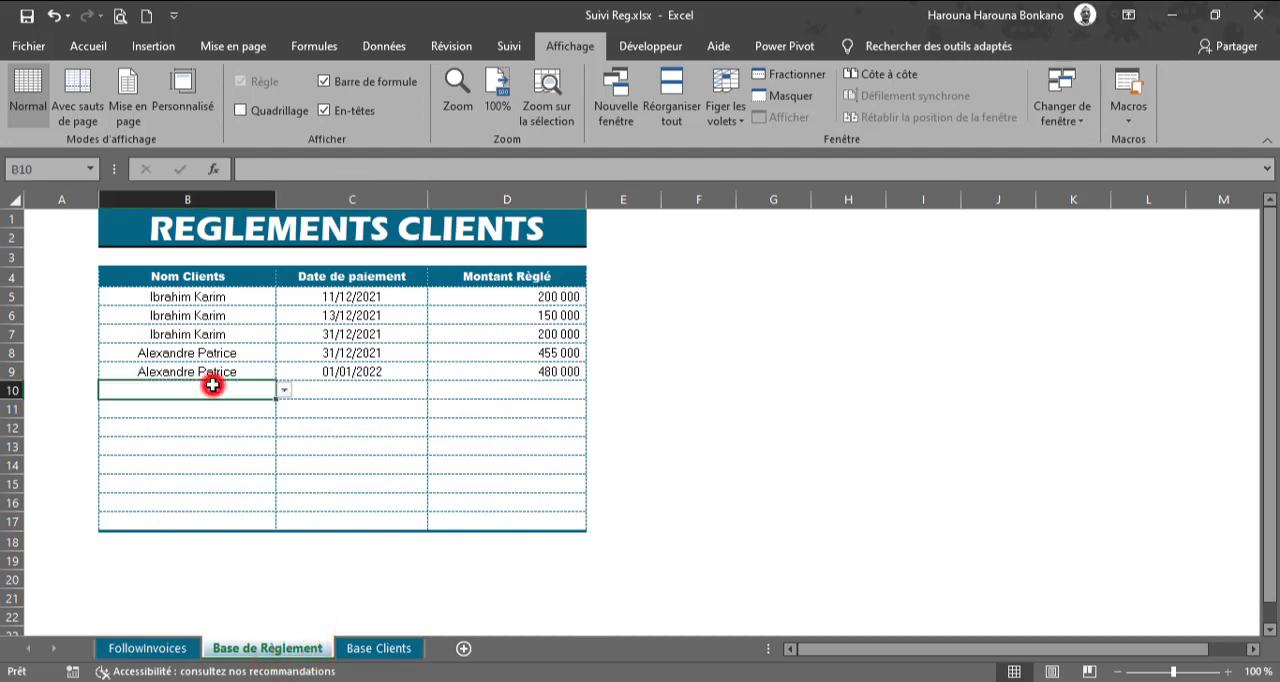
pyautogui.click(284, 391)
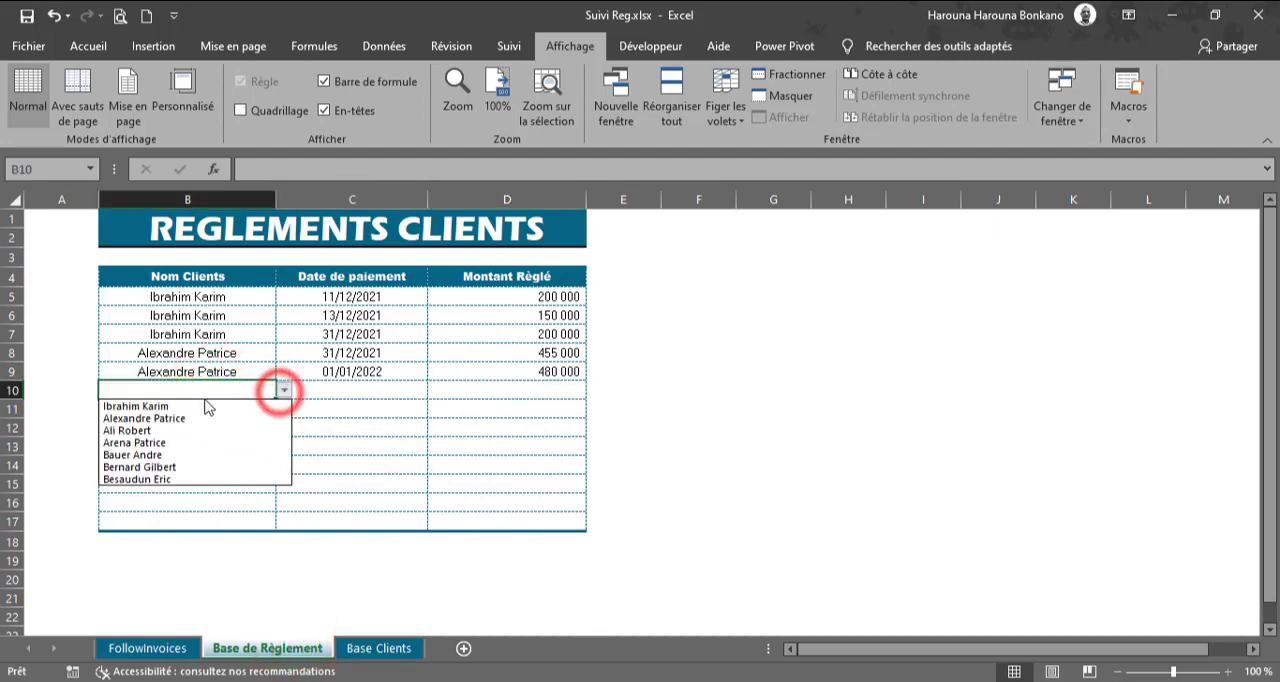
pyautogui.click(155, 431)
pyautogui.click(340, 389)
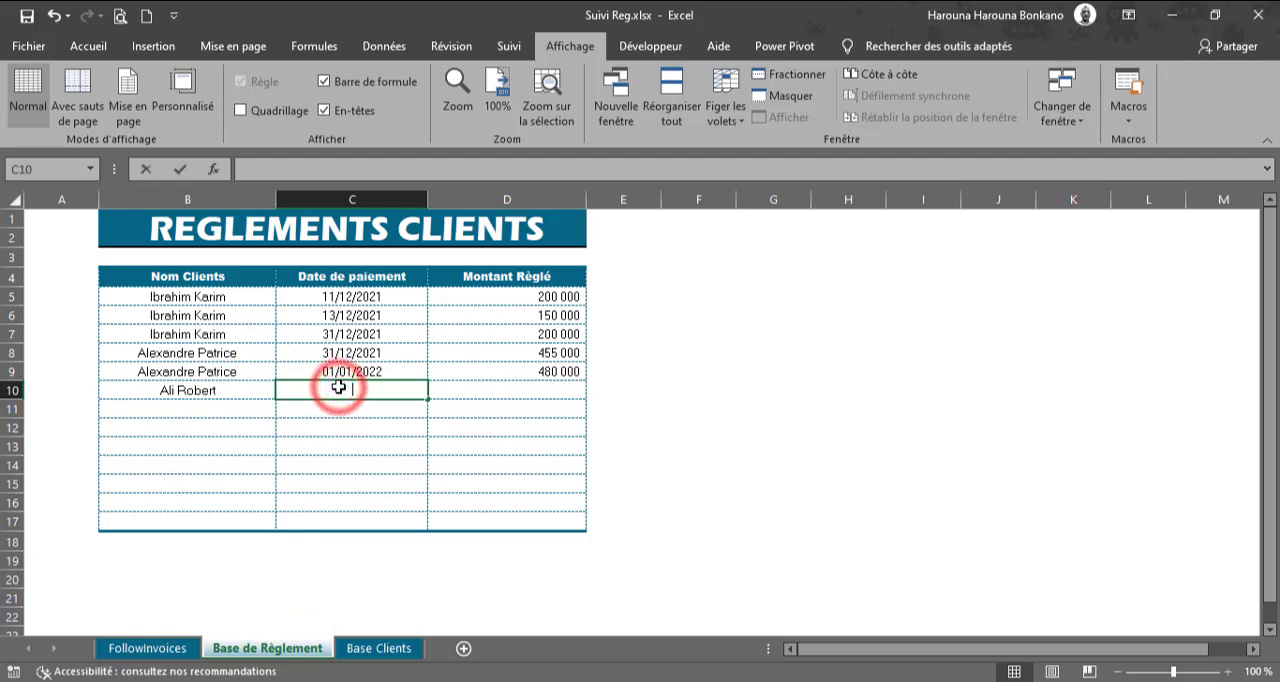
pyautogui.write('13/12/21')
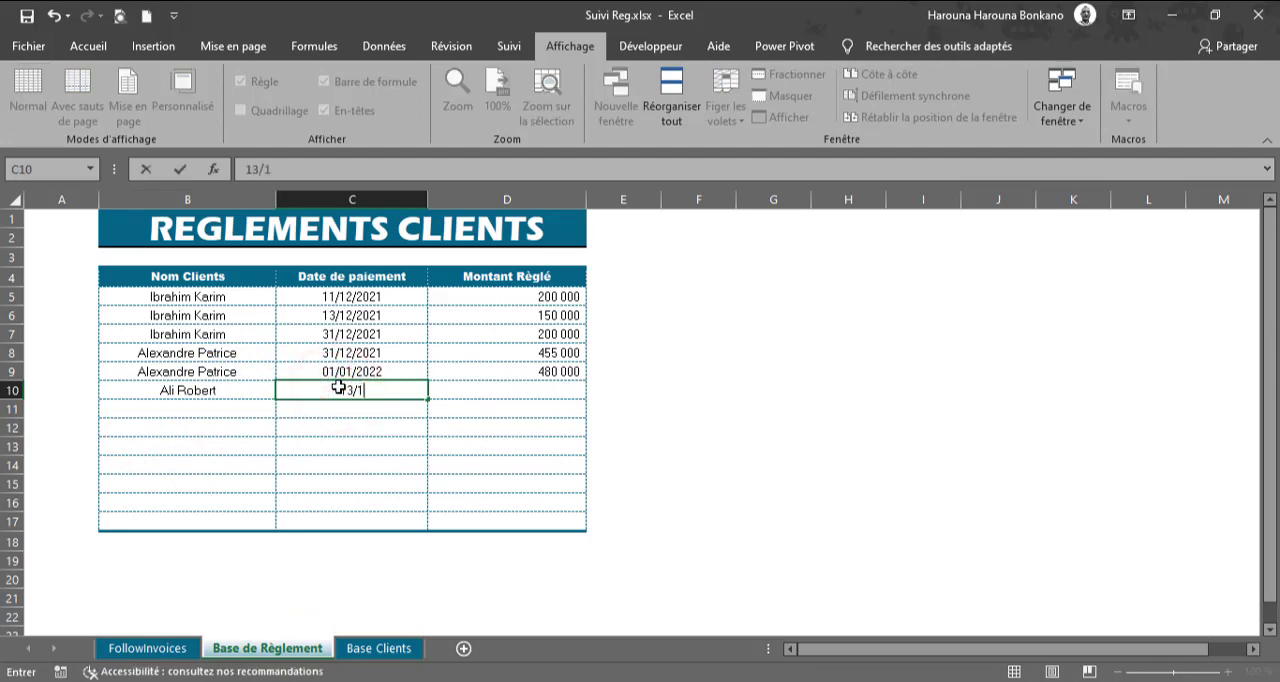
pyautogui.press('Tab')
pyautogui.write('800 ')
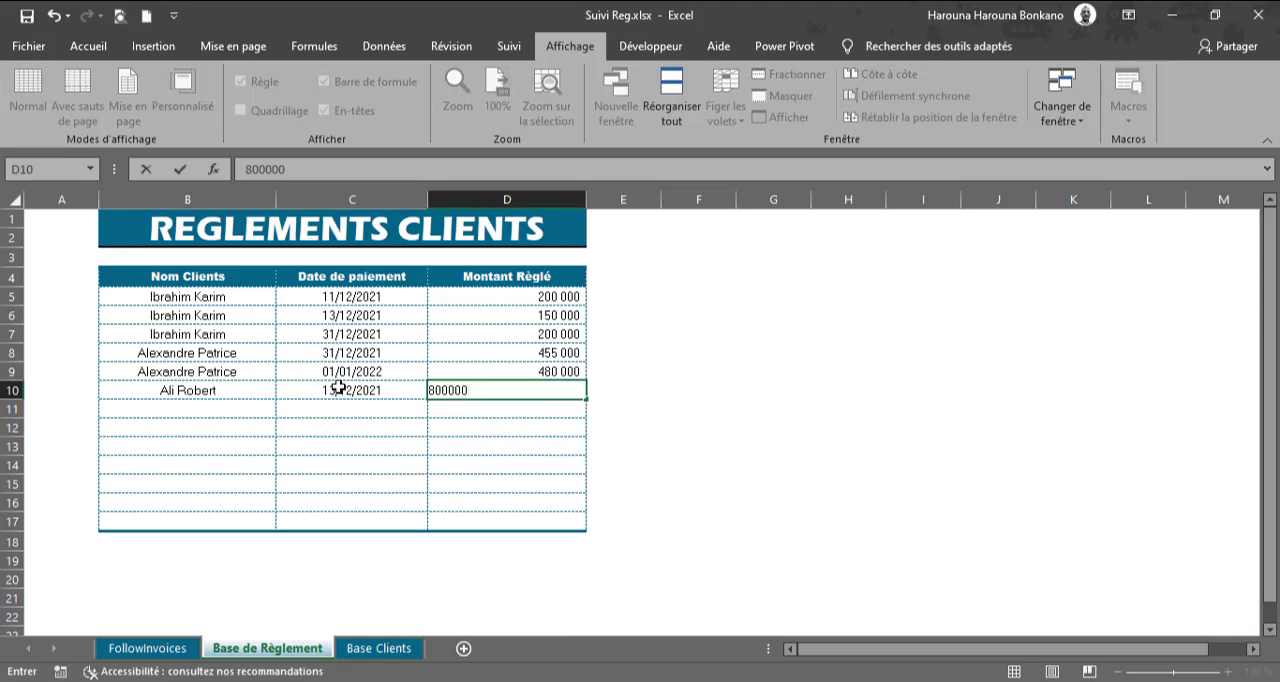
pyautogui.write('000')
pyautogui.press('Return')
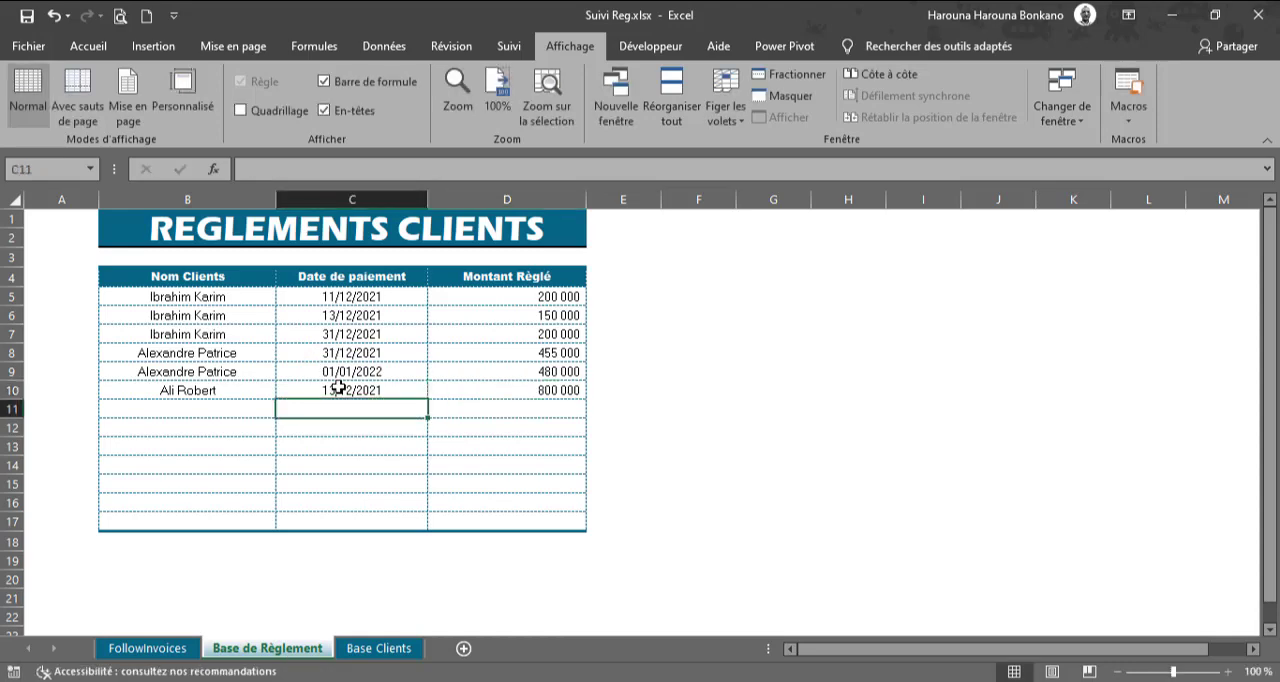
pyautogui.click(160, 649)
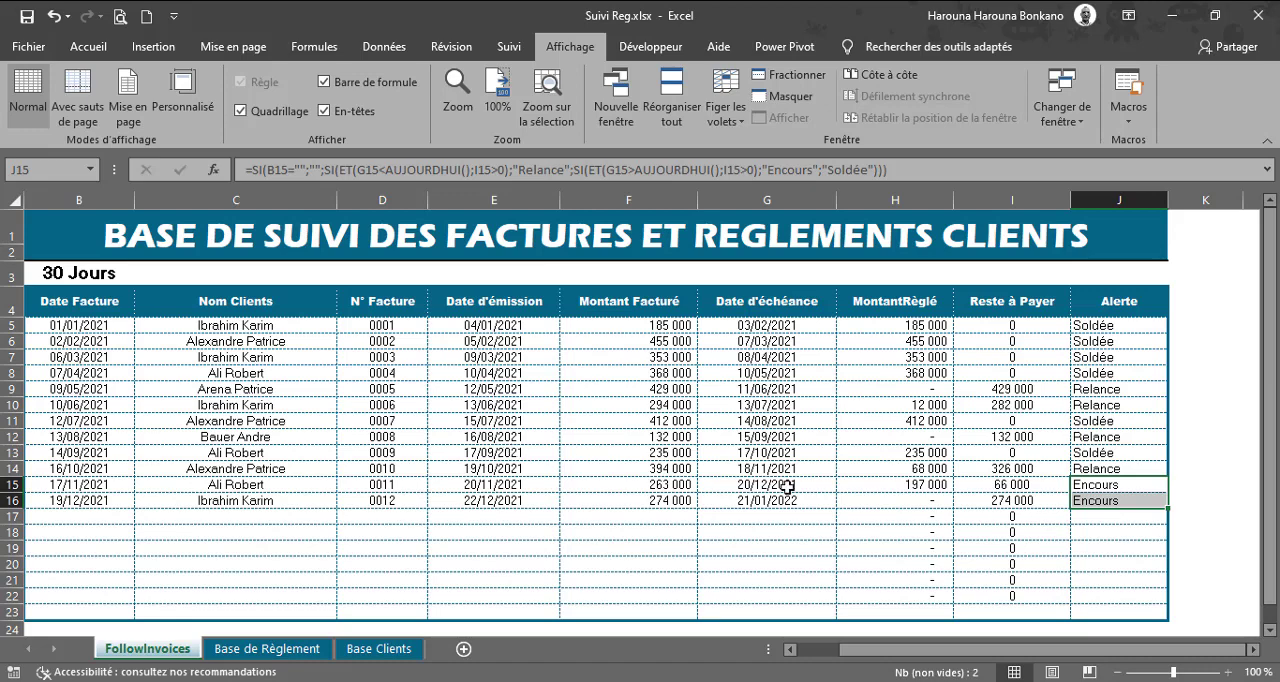
pyautogui.click(1092, 486)
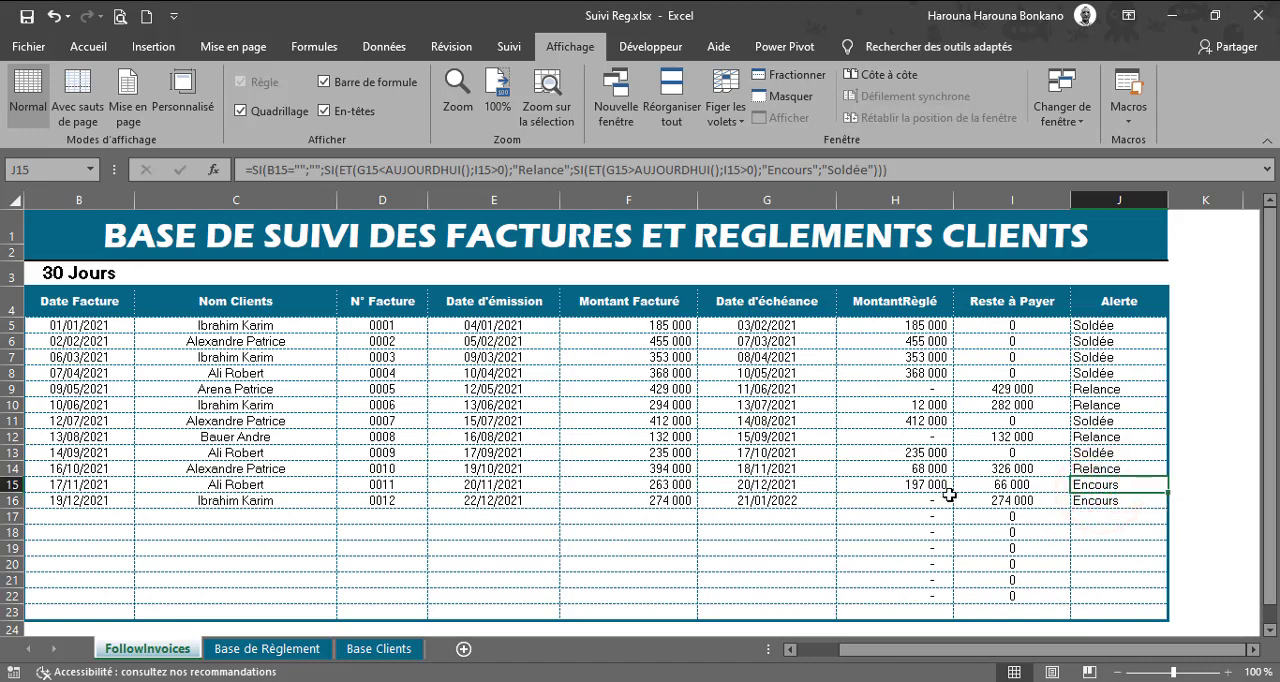
# Step: Record a payment in row 11 of Base de Règlement: third client in the list, 31/12/2021, 66 000; return to FollowInvoices
pyautogui.click(306, 650)
pyautogui.click(210, 409)
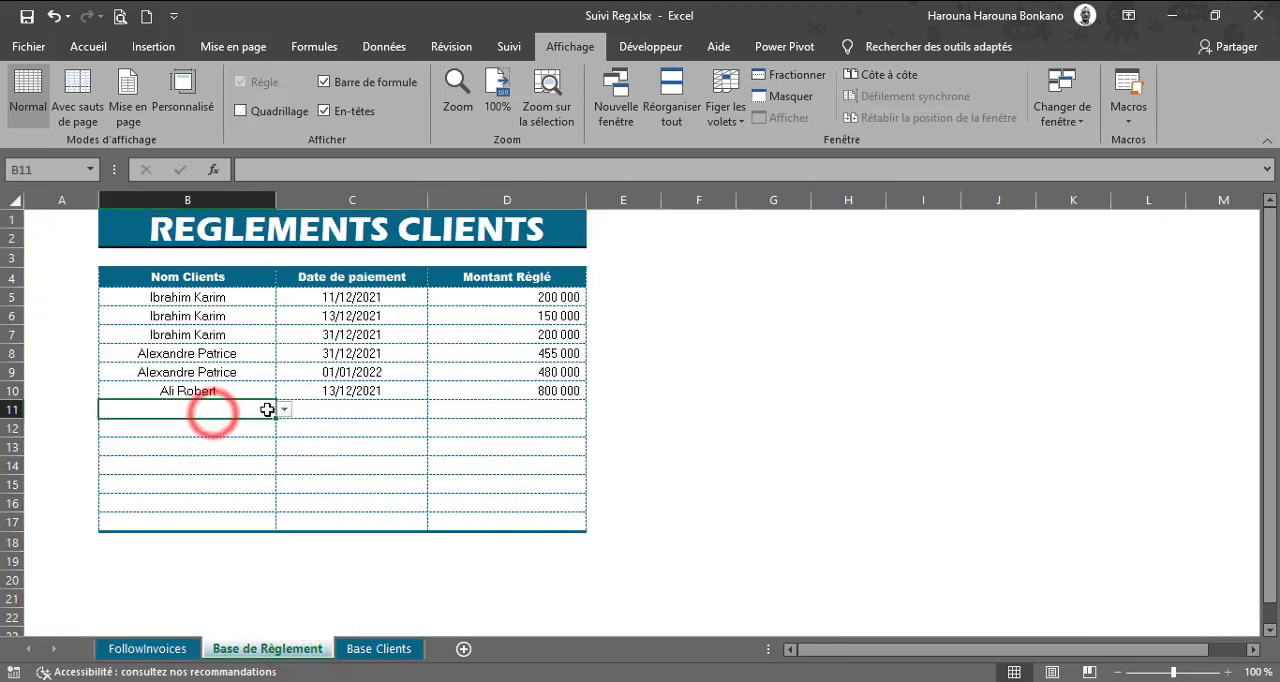
pyautogui.click(284, 410)
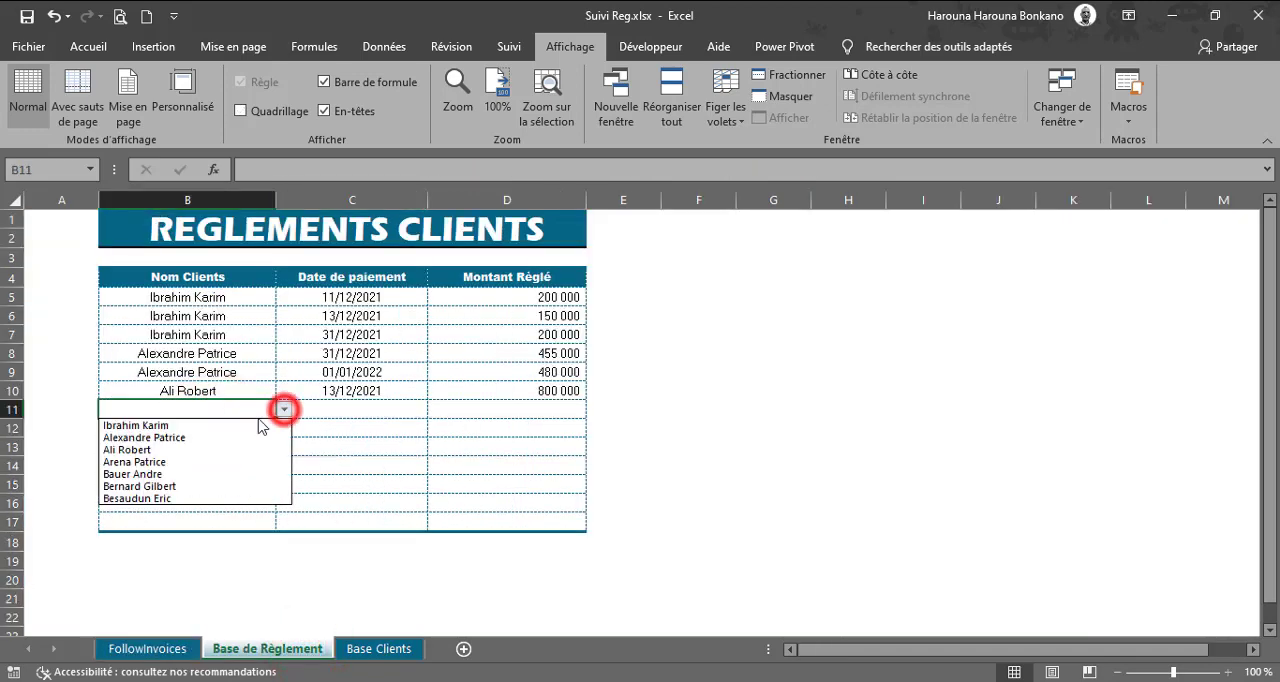
pyautogui.click(128, 450)
pyautogui.click(352, 405)
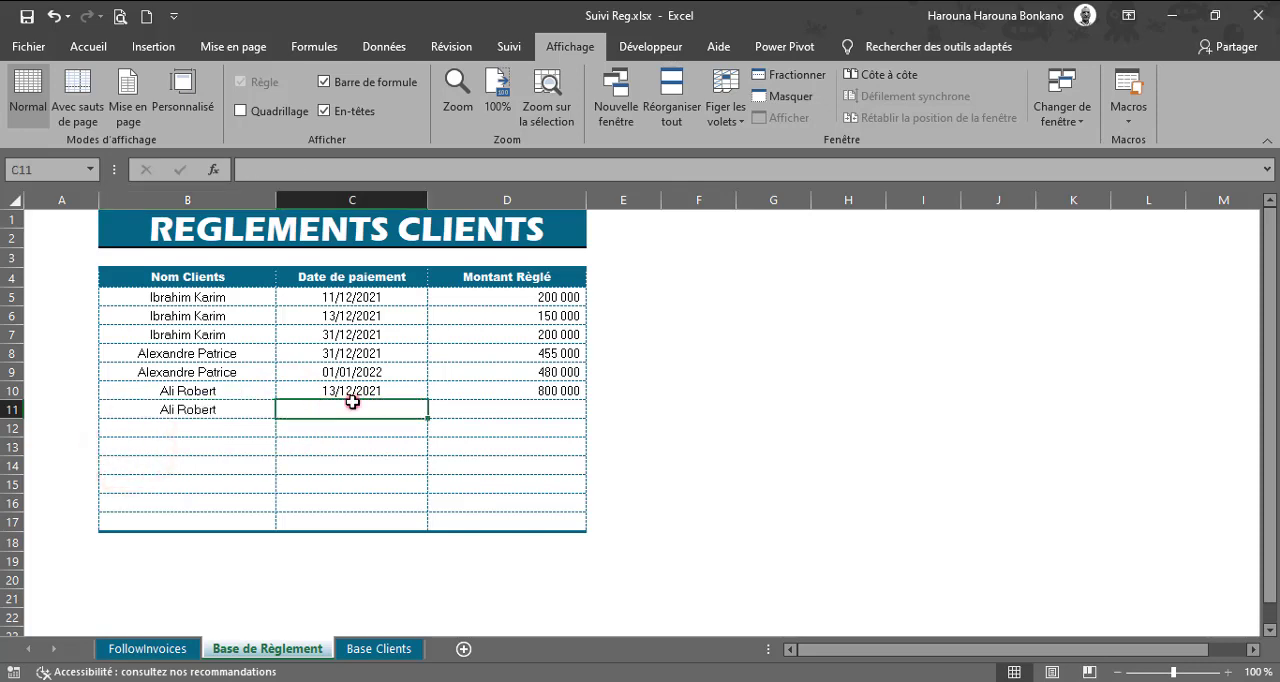
pyautogui.write('31/12/21')
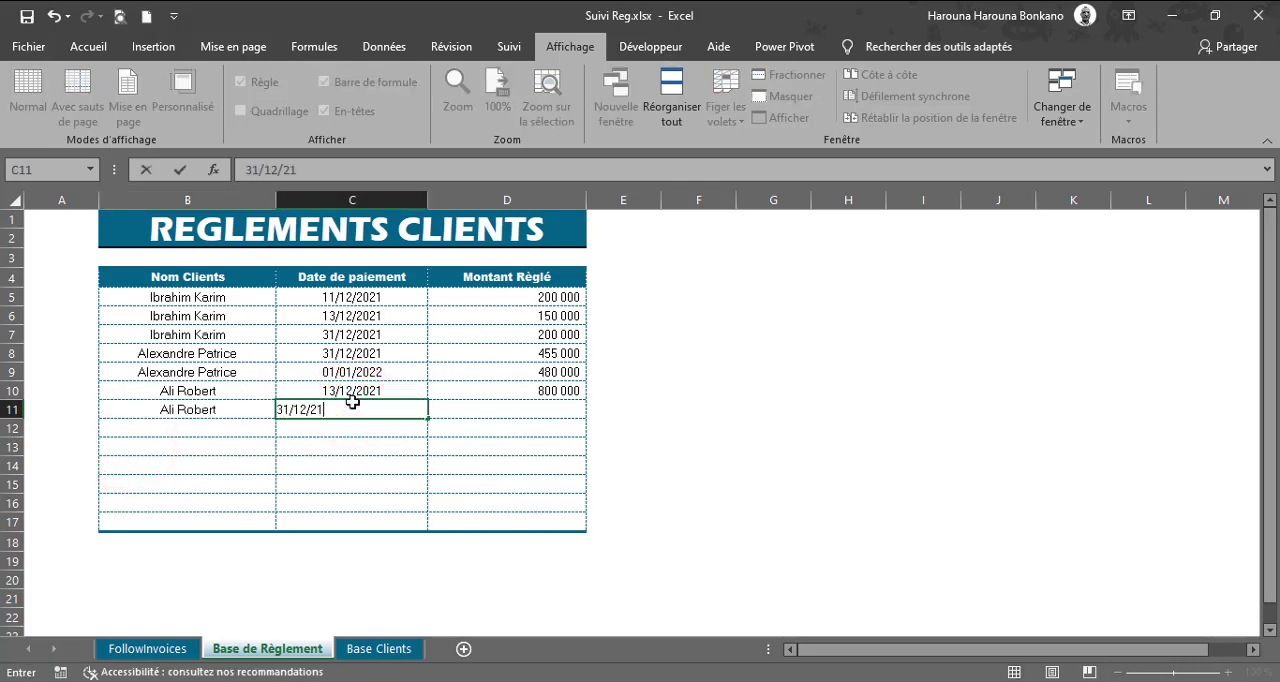
pyautogui.press('Tab')
pyautogui.write('66 000')
pyautogui.press('Return')
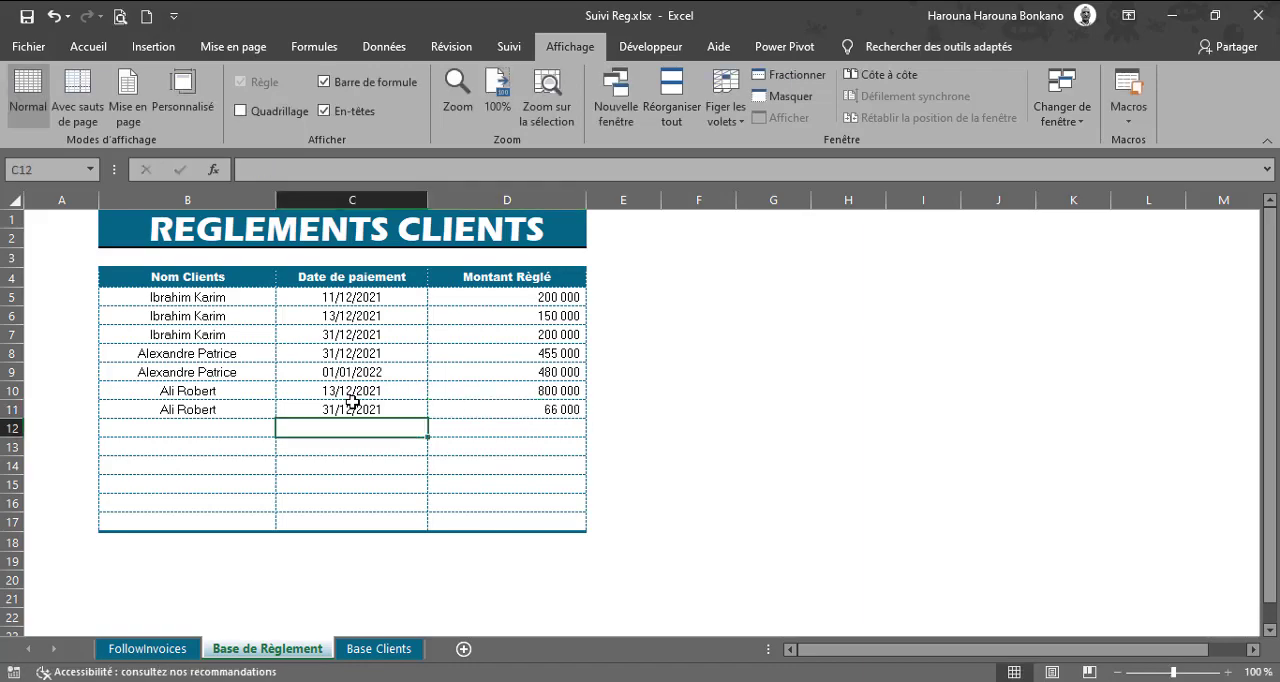
pyautogui.click(150, 649)
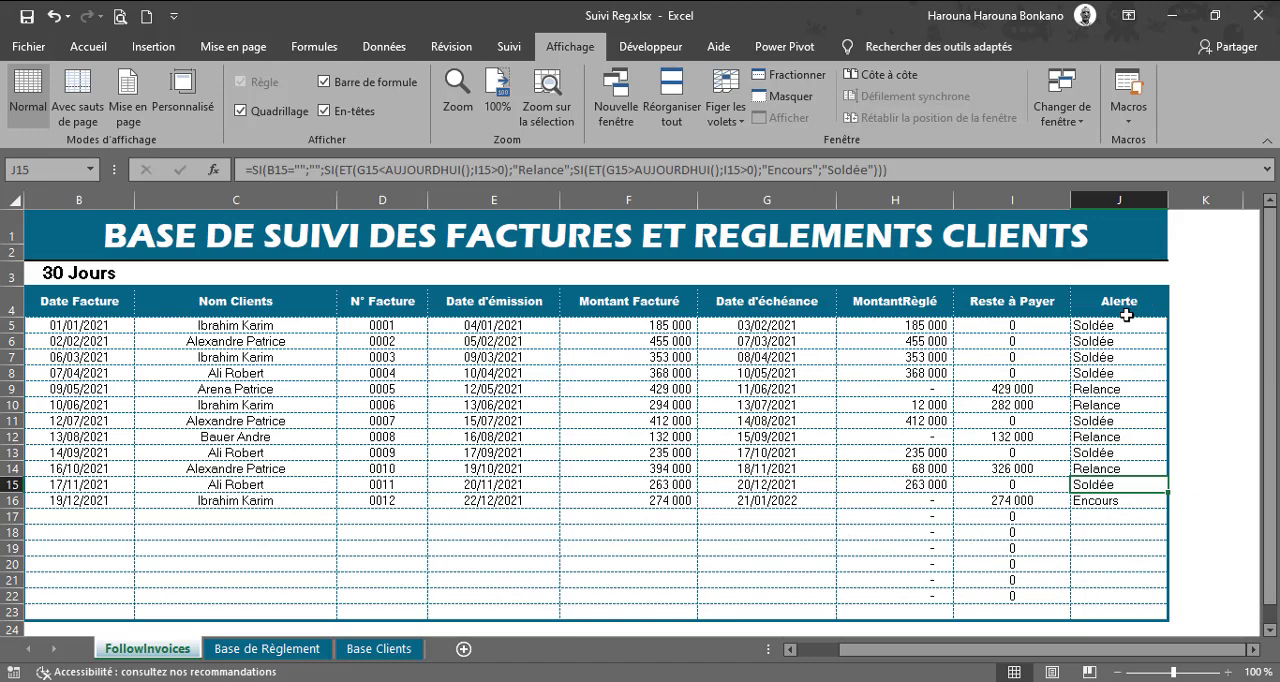
# Step: Add a text-contains conditional formatting rule to J5:J22 that highlights "Relance" with light red fill and dark red text
pyautogui.moveTo(1123, 326); pyautogui.dragTo(1122, 594)
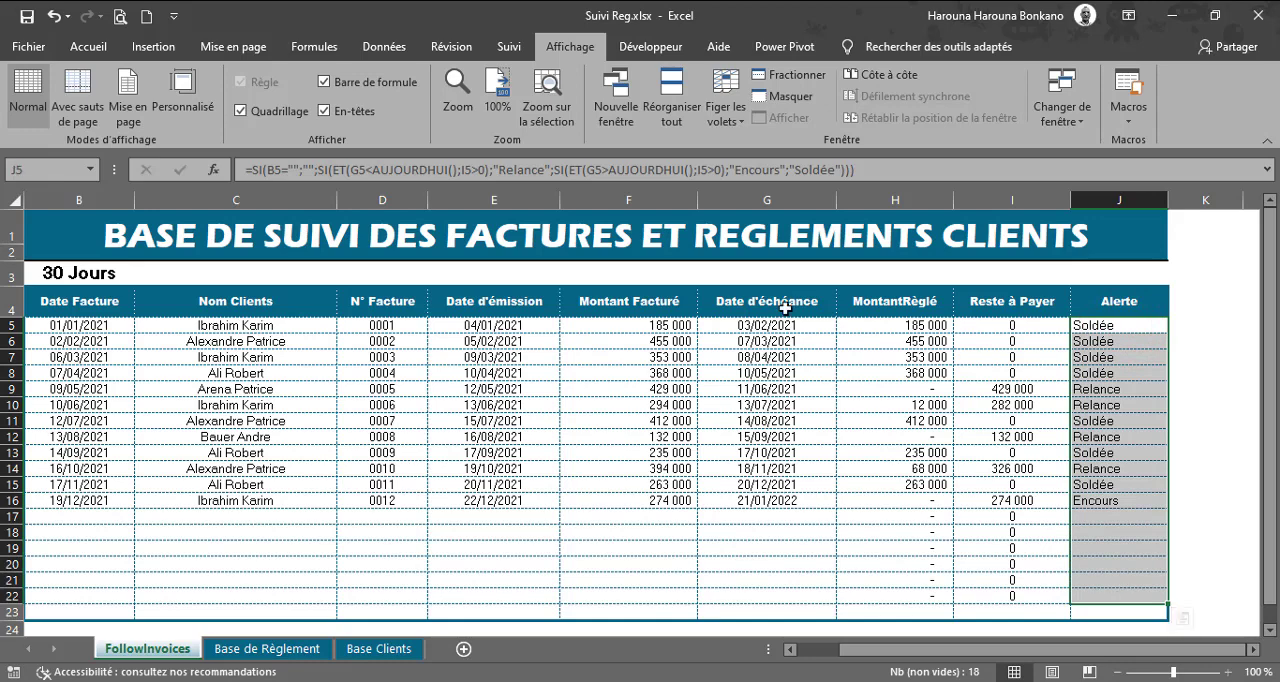
pyautogui.click(88, 47)
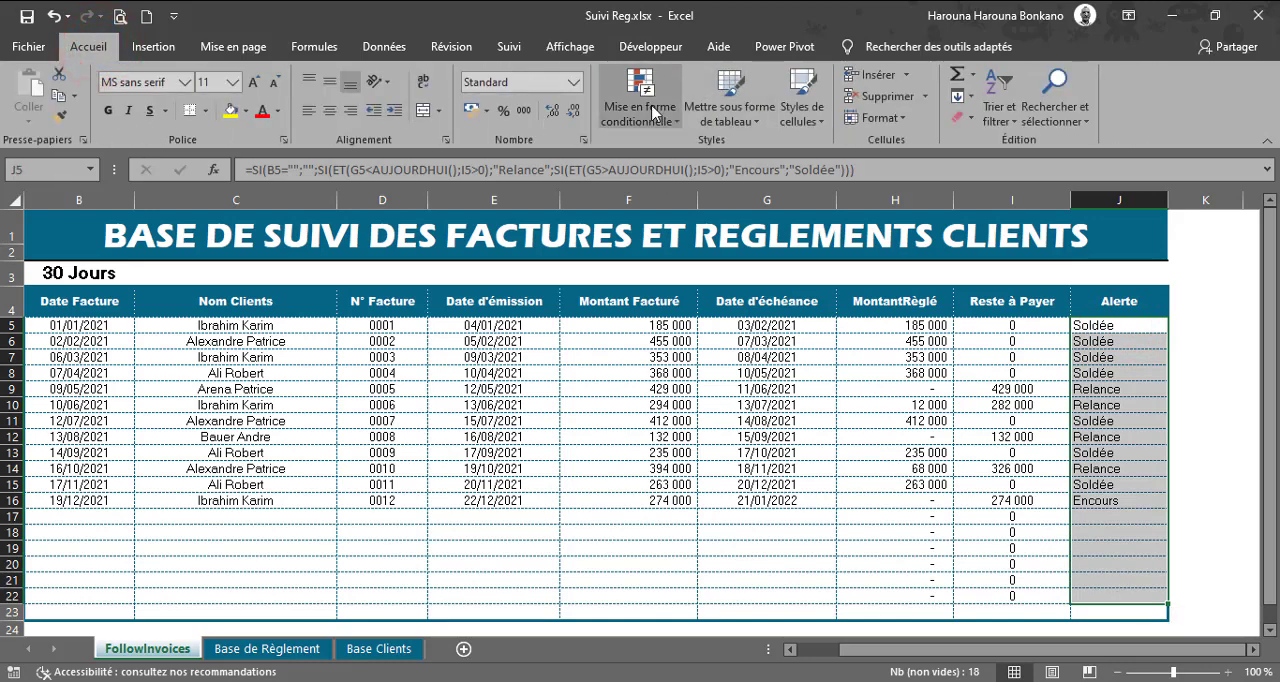
pyautogui.click(650, 110)
pyautogui.moveTo(760, 152)
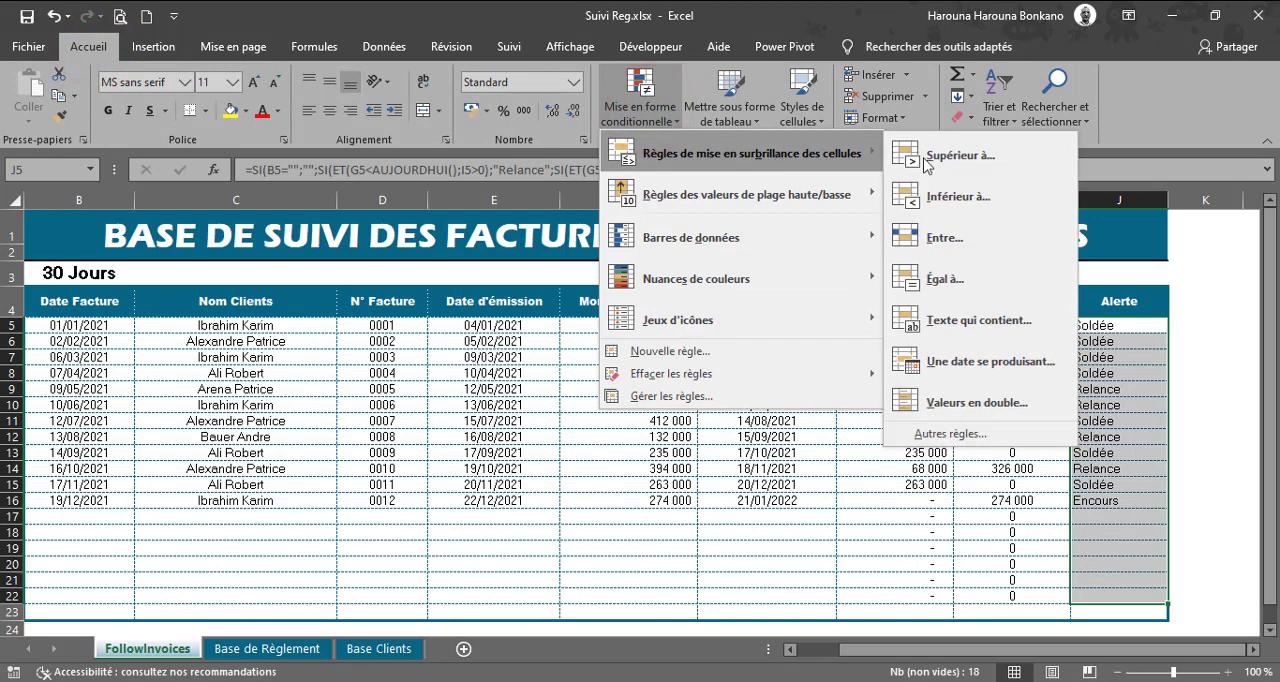
pyautogui.click(980, 321)
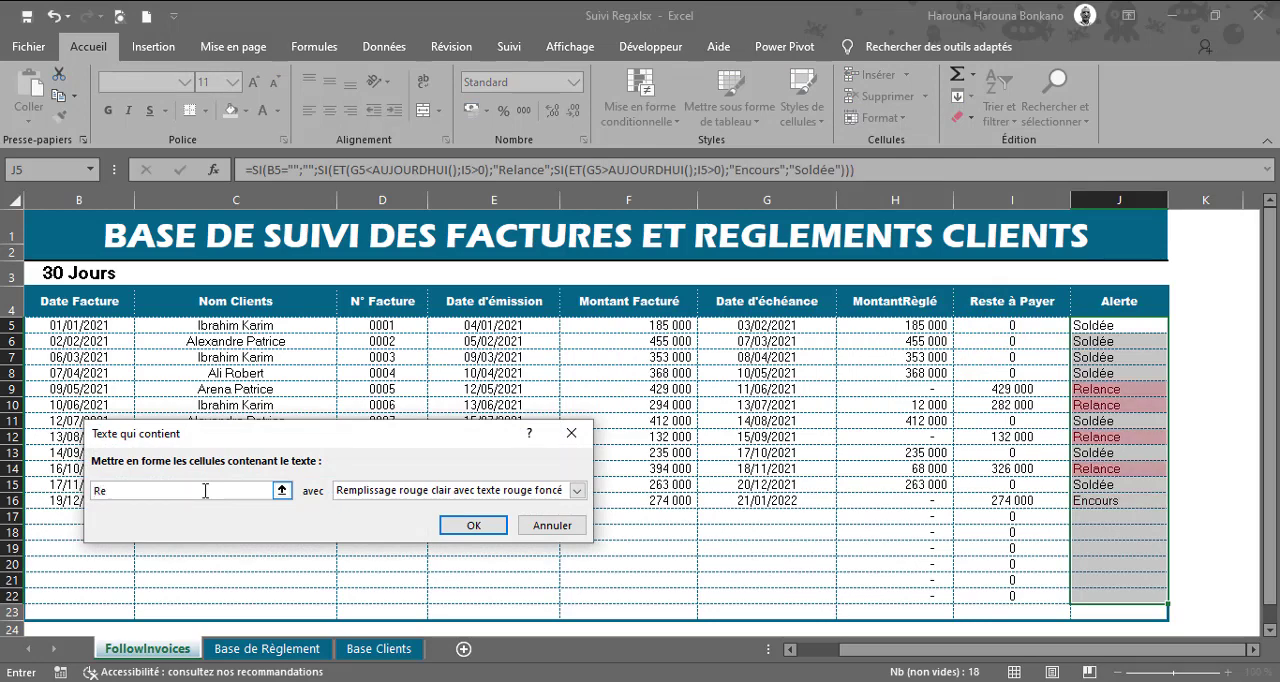
pyautogui.write('nce')
pyautogui.click(484, 528)
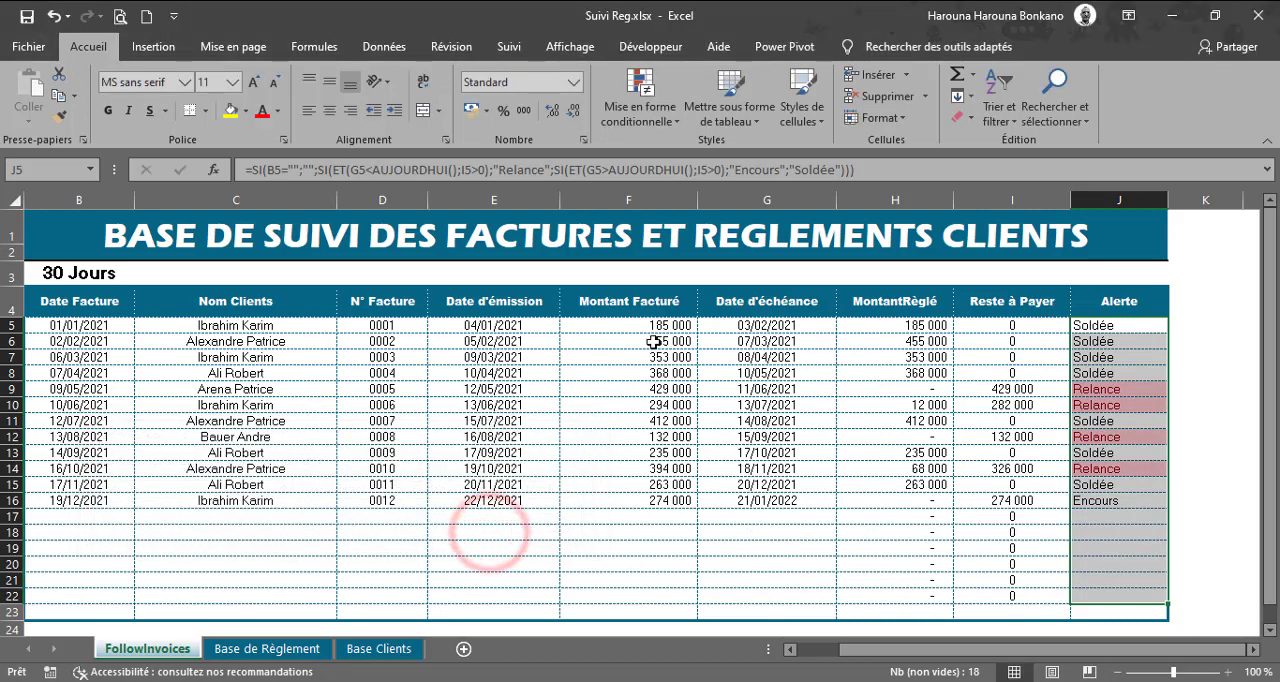
# Step: Add a second text-contains rule to J5:J22 that highlights "Soldée" with green fill and dark green text
pyautogui.click(648, 105)
pyautogui.moveTo(762, 155)
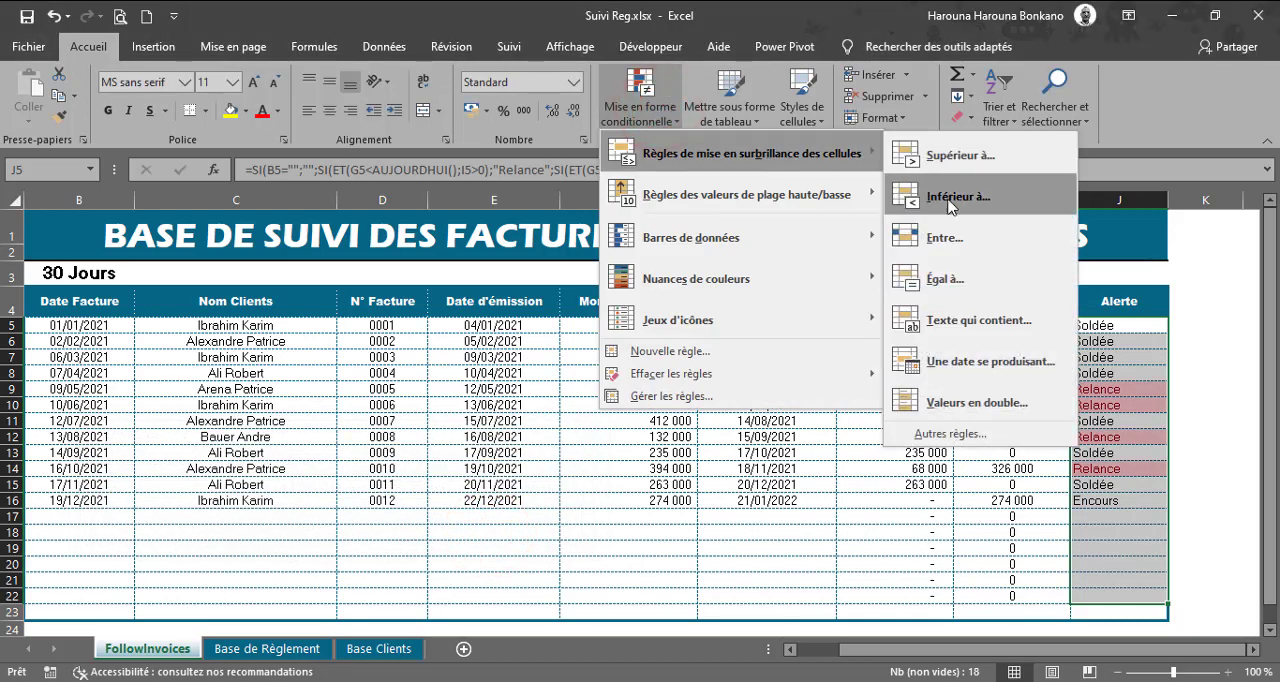
pyautogui.click(947, 318)
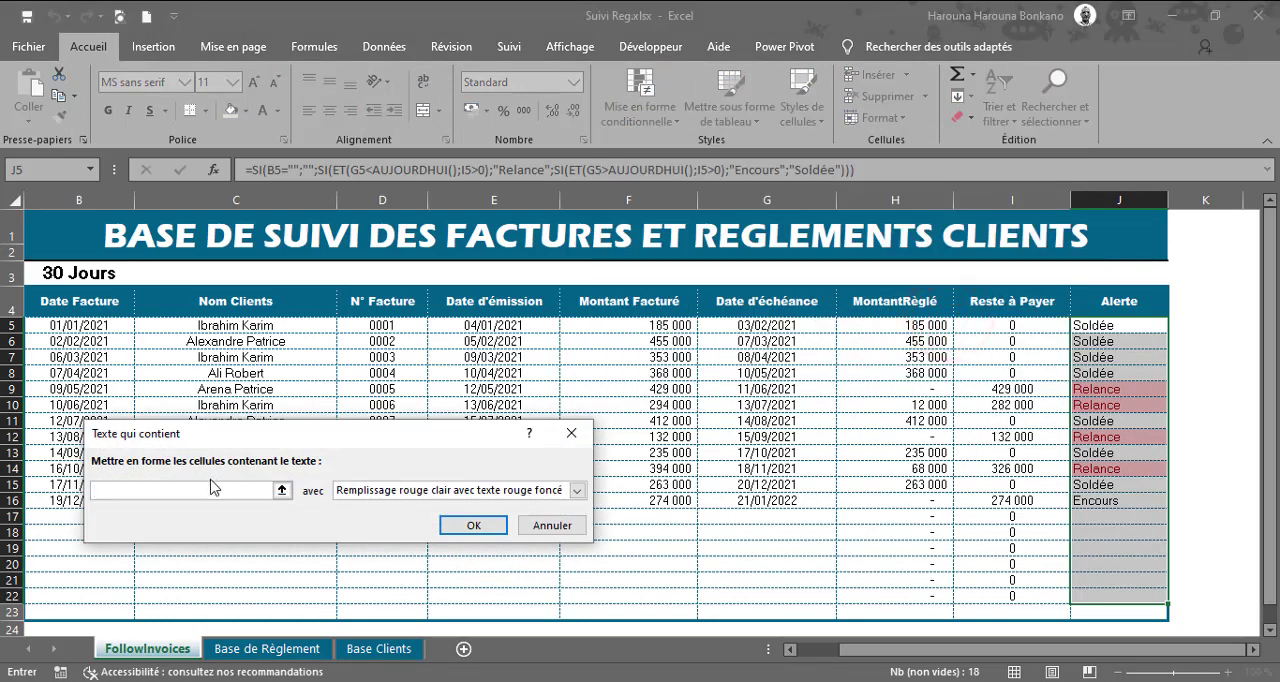
pyautogui.click(183, 492)
pyautogui.write('S')
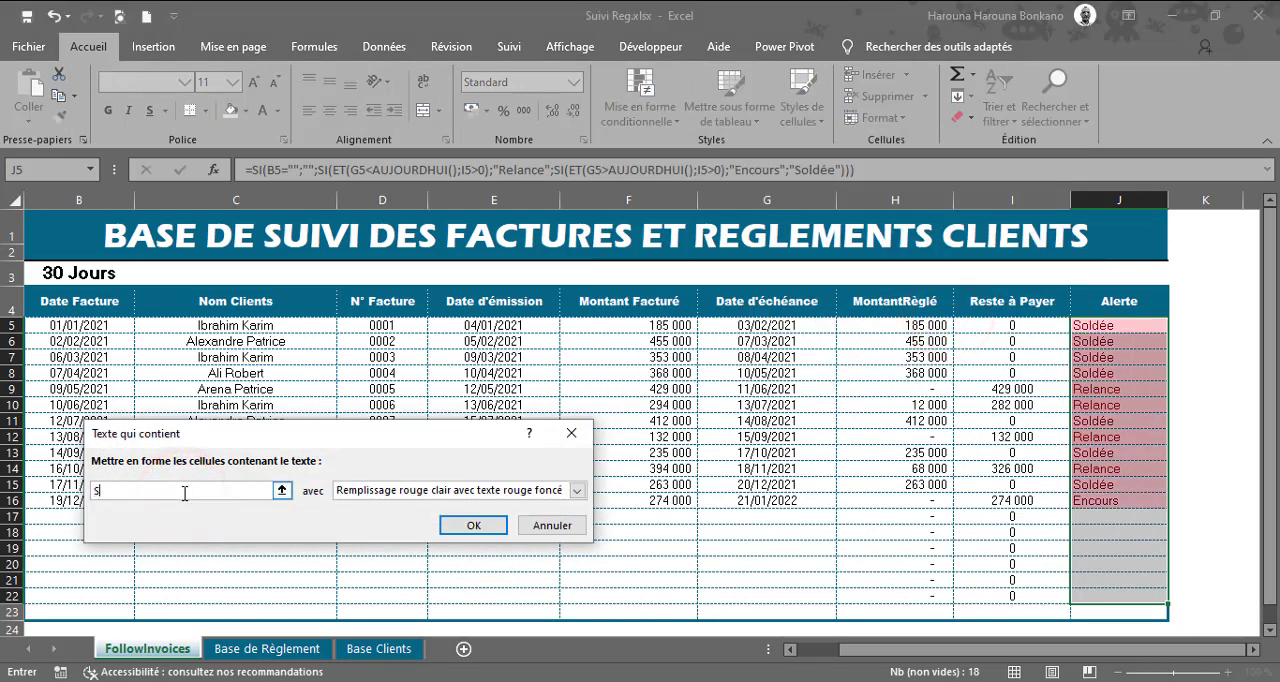
pyautogui.write('oldée')
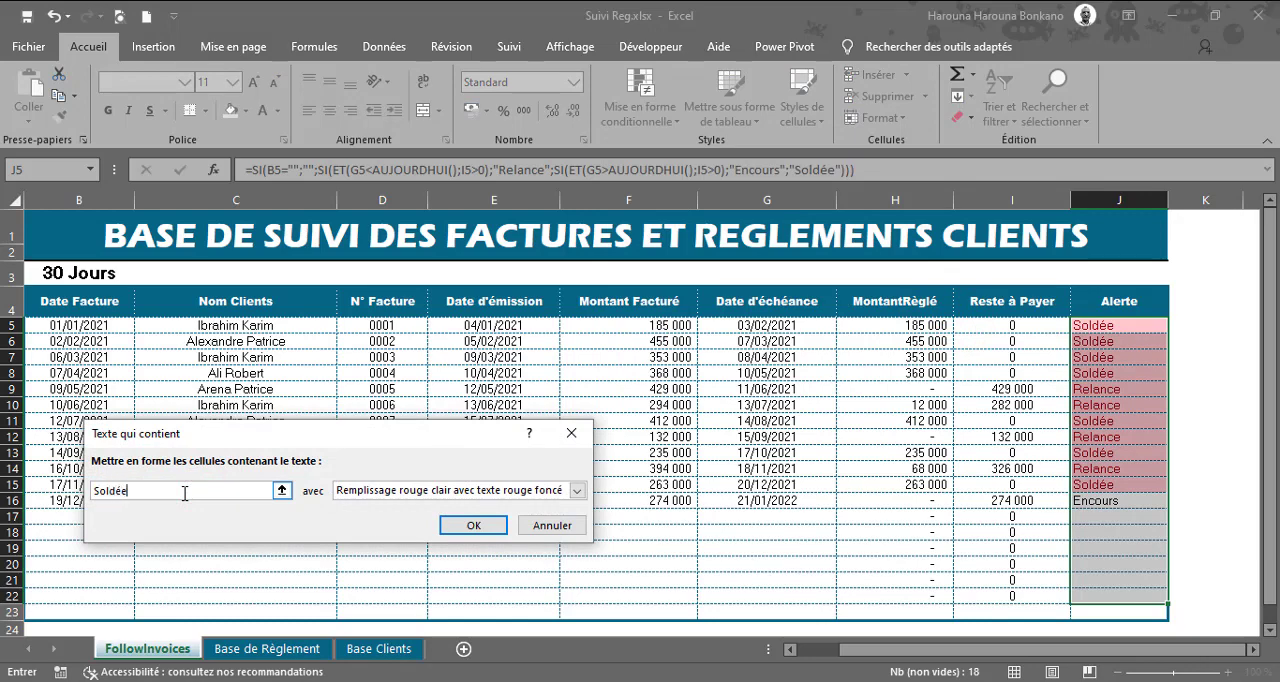
pyautogui.click(398, 494)
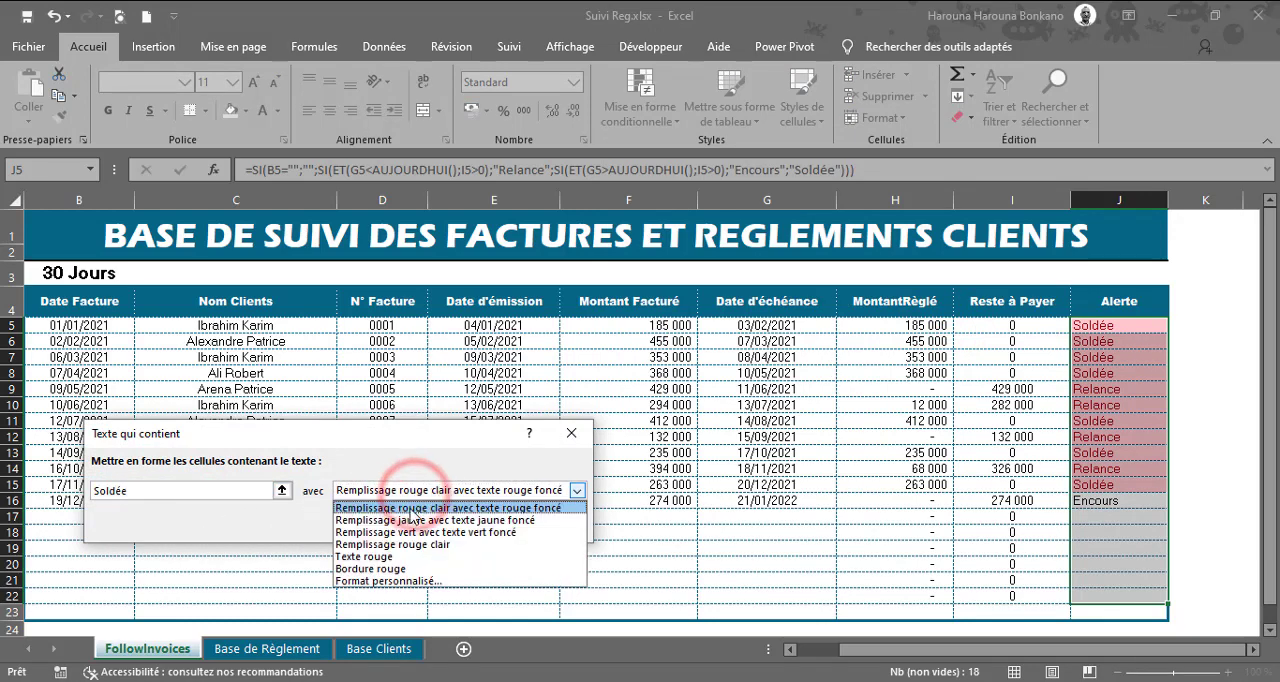
pyautogui.click(405, 532)
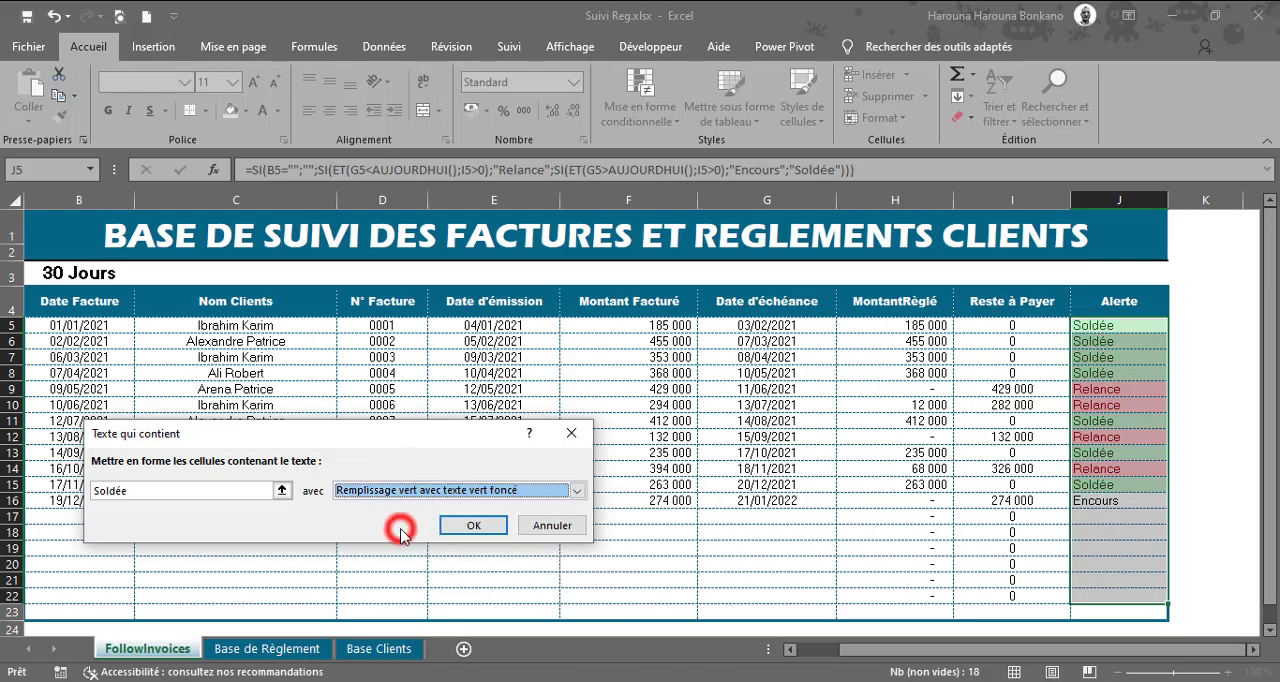
pyautogui.click(471, 525)
pyautogui.click(1117, 449)
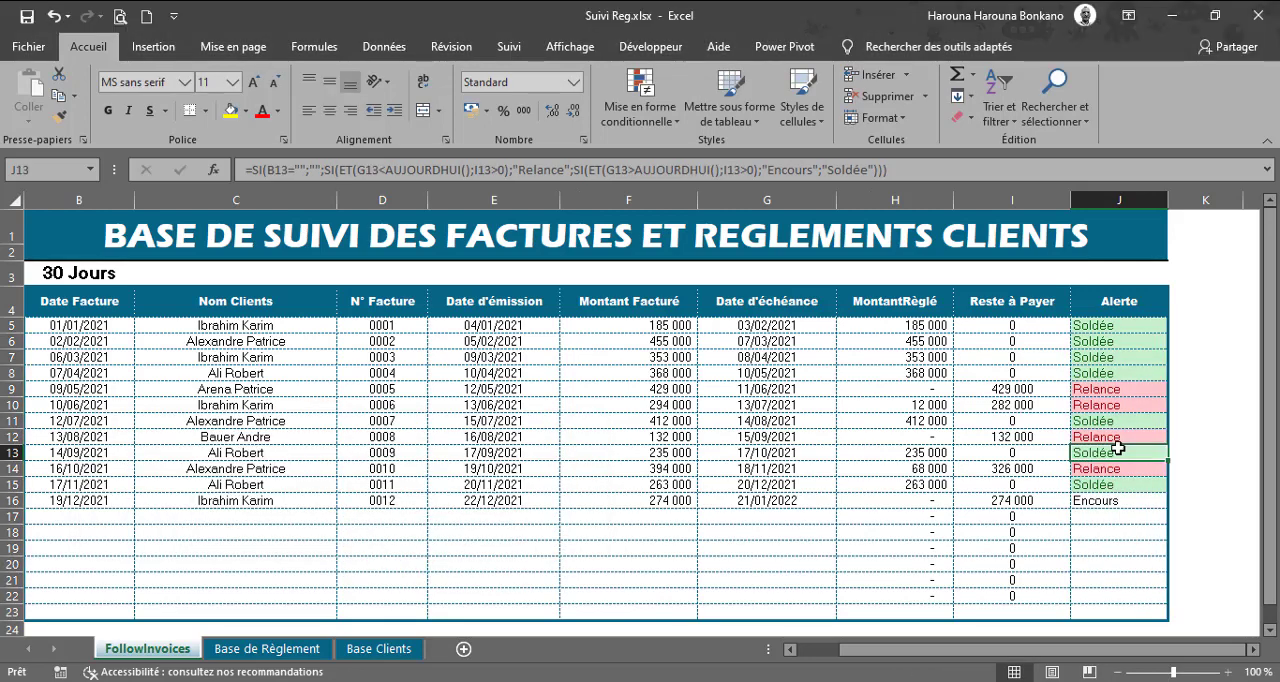